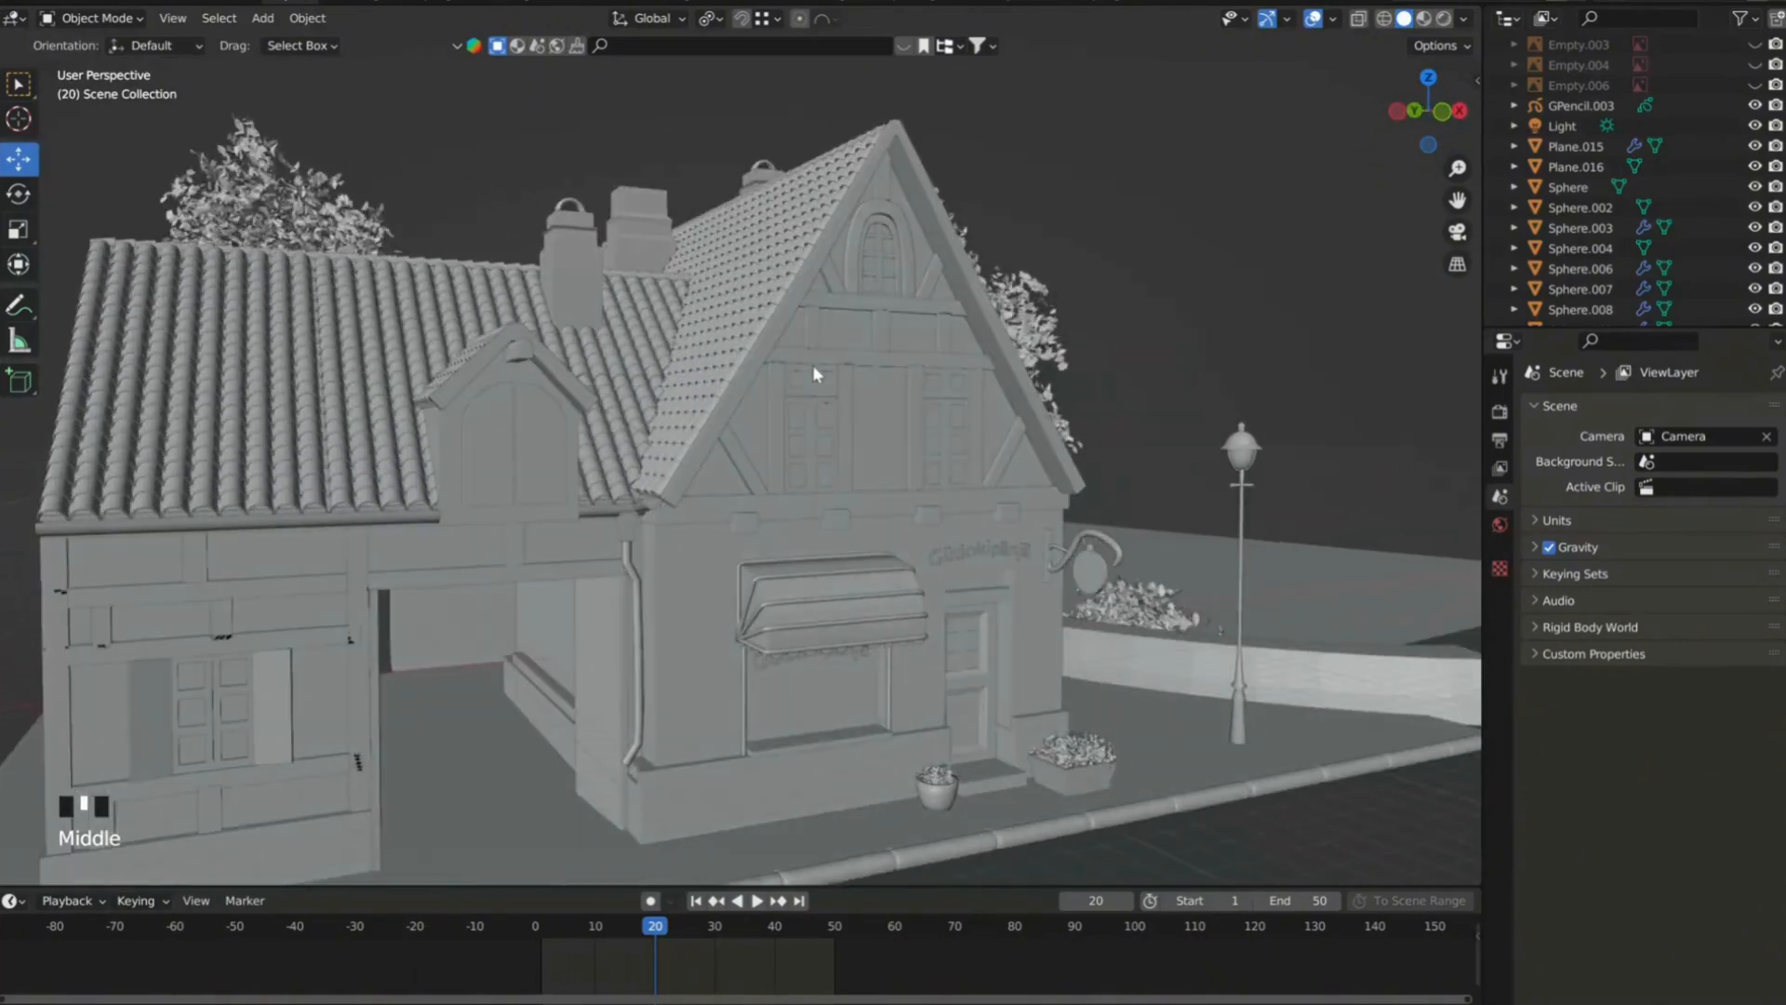
Try moving the front gable's tiled roof, and undo the move.
{"action": "scroll", "coordinate": [792, 623], "scroll_direction": "up", "scroll_amount": 2}
{"action": "middle_click_drag", "start_coordinate": [793, 623], "coordinate": [738, 521]}
{"action": "scroll", "coordinate": [804, 559], "scroll_direction": "down", "scroll_amount": 3}
{"action": "scroll", "coordinate": [728, 478], "scroll_direction": "down", "scroll_amount": 1}
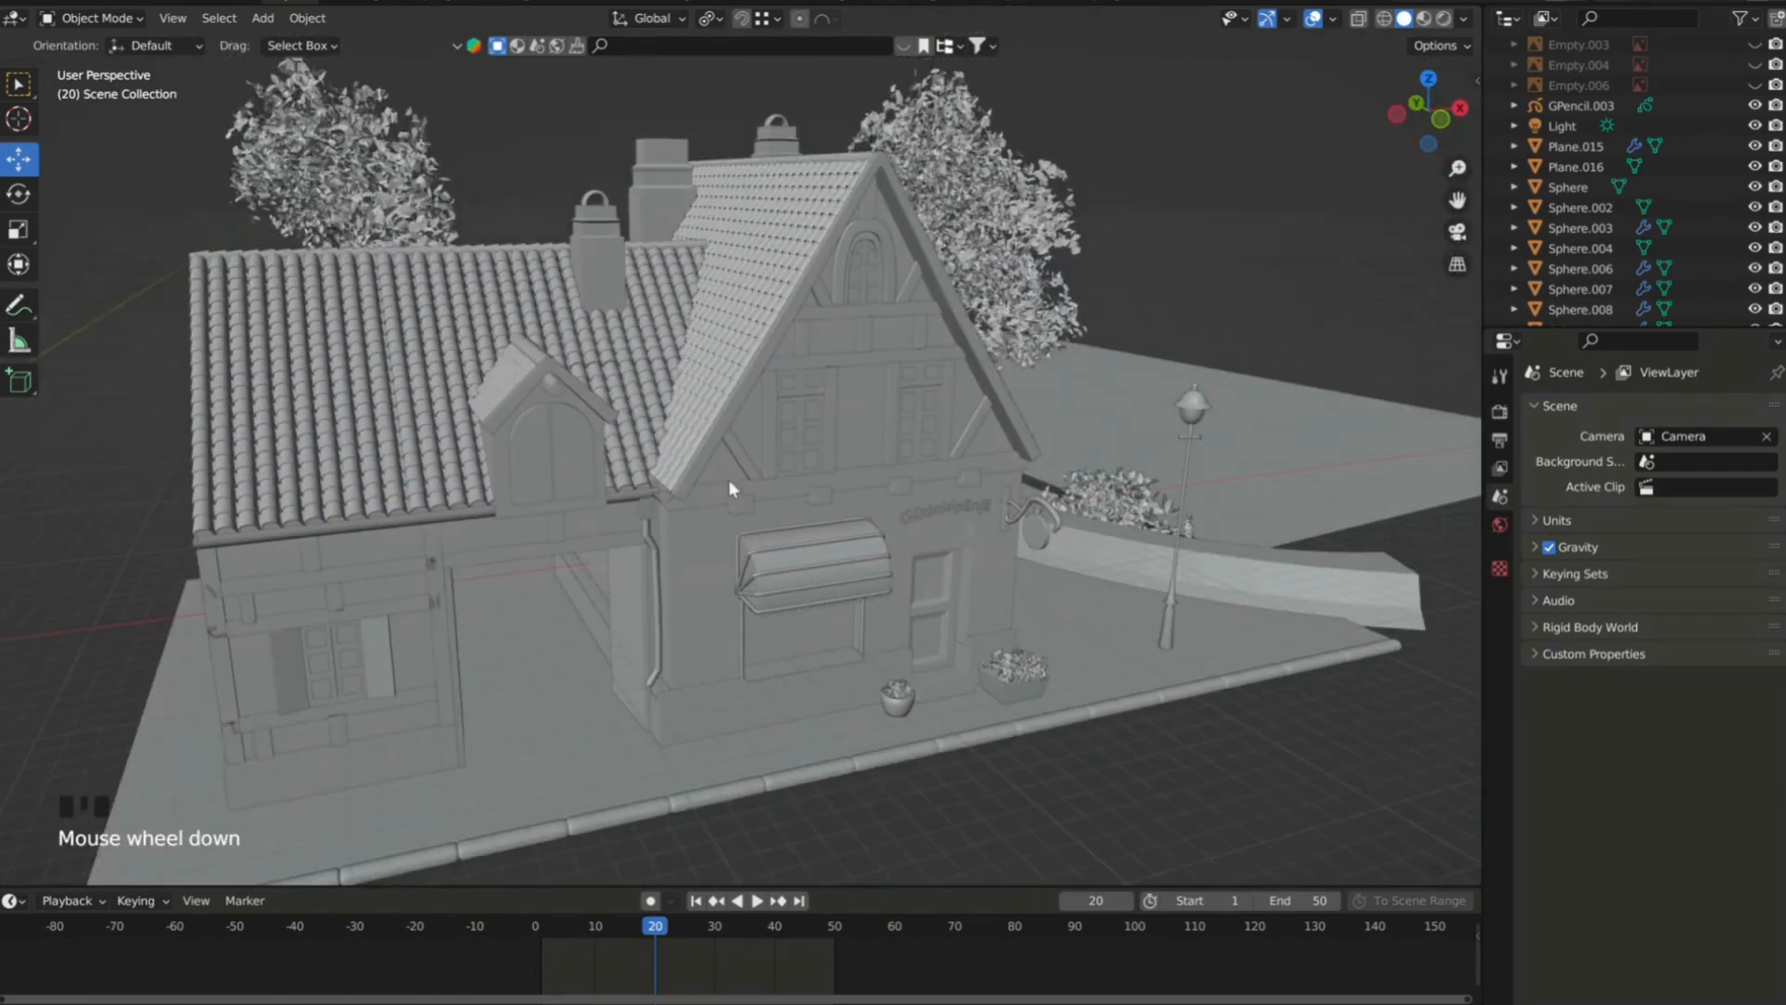
{"action": "left_click", "coordinate": [741, 294]}
{"action": "key", "text": "g"}
{"action": "left_click", "coordinate": [980, 254]}
{"action": "key", "text": "ctrl+z"}
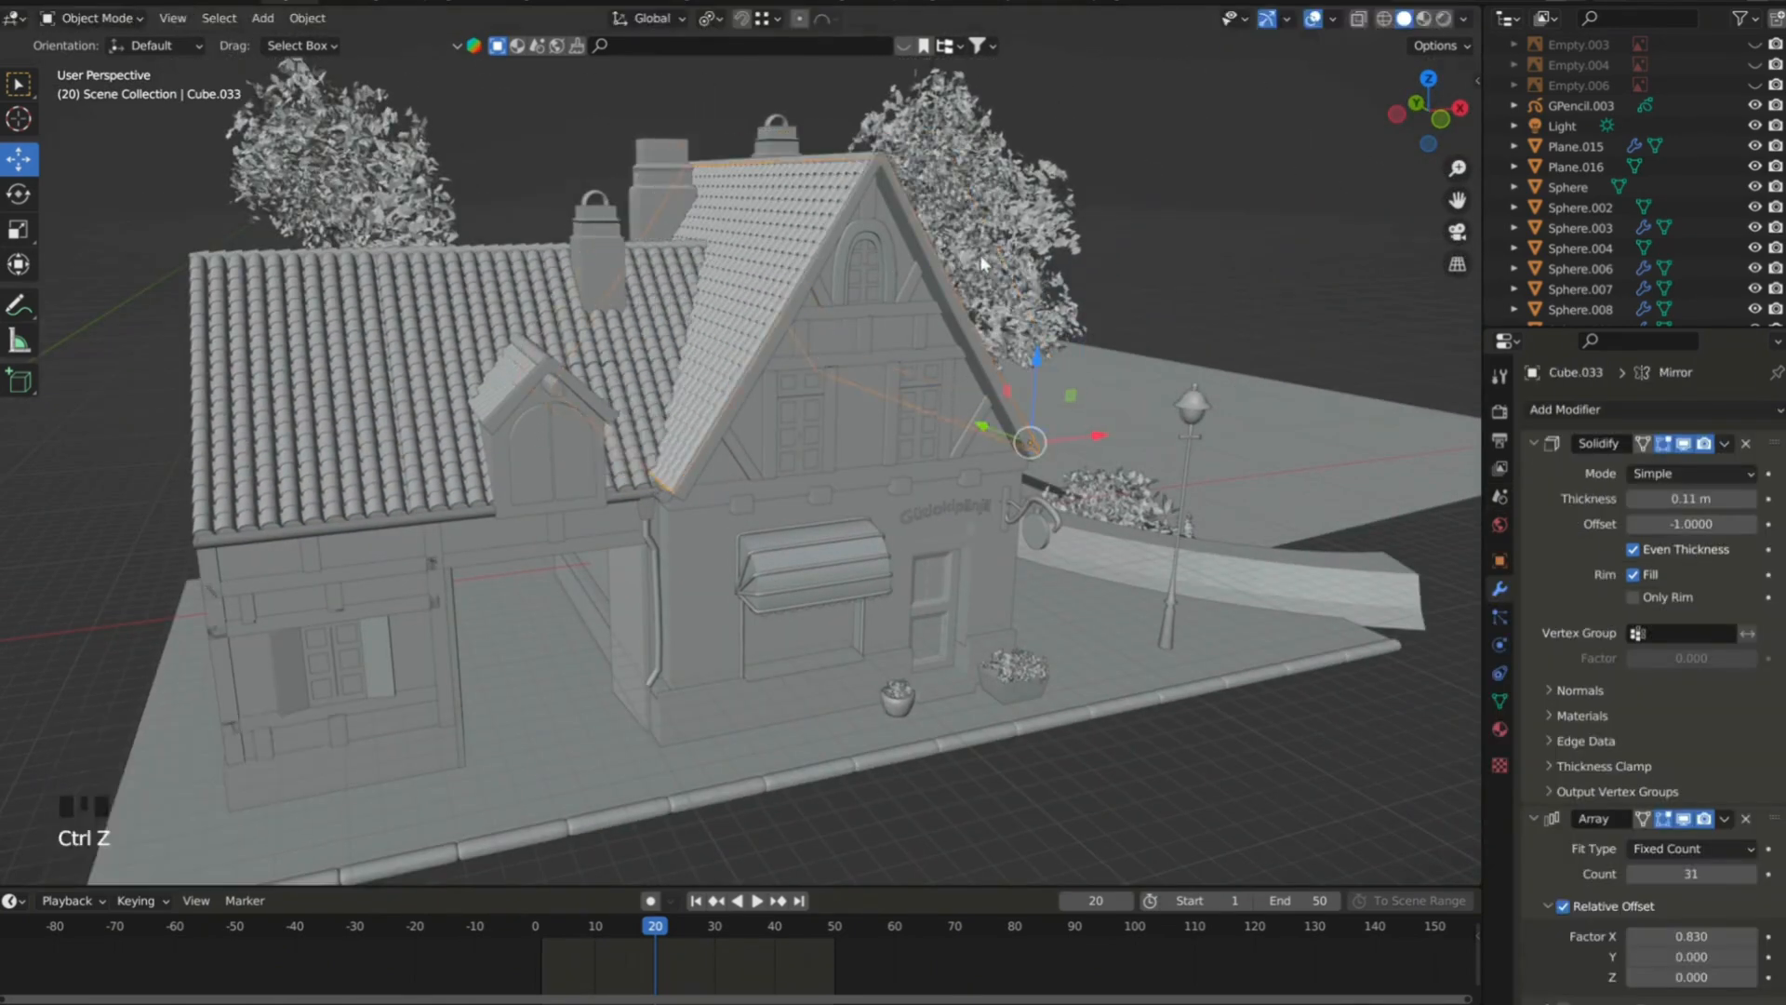
Try moving the horizontal timber beams on the front gable.
{"action": "scroll", "coordinate": [867, 318], "scroll_direction": "up", "scroll_amount": 2}
{"action": "left_click", "coordinate": [866, 316]}
{"action": "left_click", "coordinate": [900, 338]}
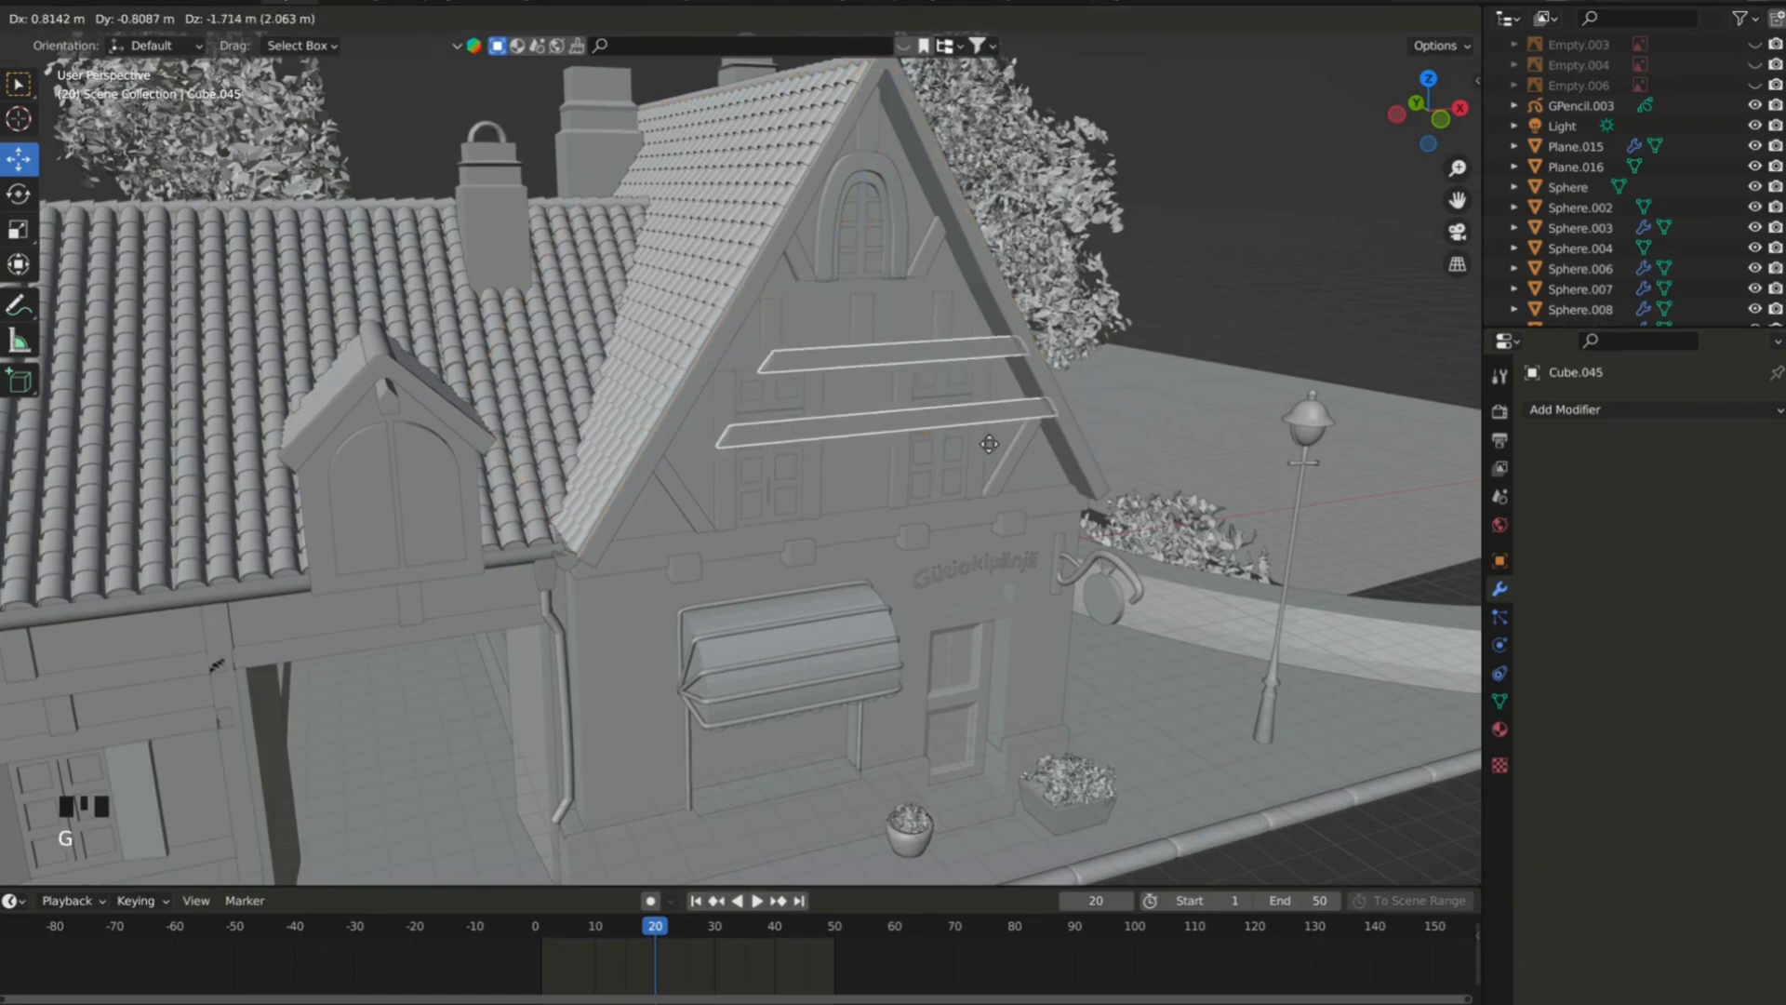
{"action": "scroll", "coordinate": [922, 409], "scroll_direction": "down", "scroll_amount": 2}
{"action": "mouse_move", "coordinate": [683, 400]}
{"action": "middle_mouse_down"}
{"action": "mouse_move", "coordinate": [797, 386]}
{"action": "mouse_move", "coordinate": [650, 402]}
{"action": "middle_mouse_up"}
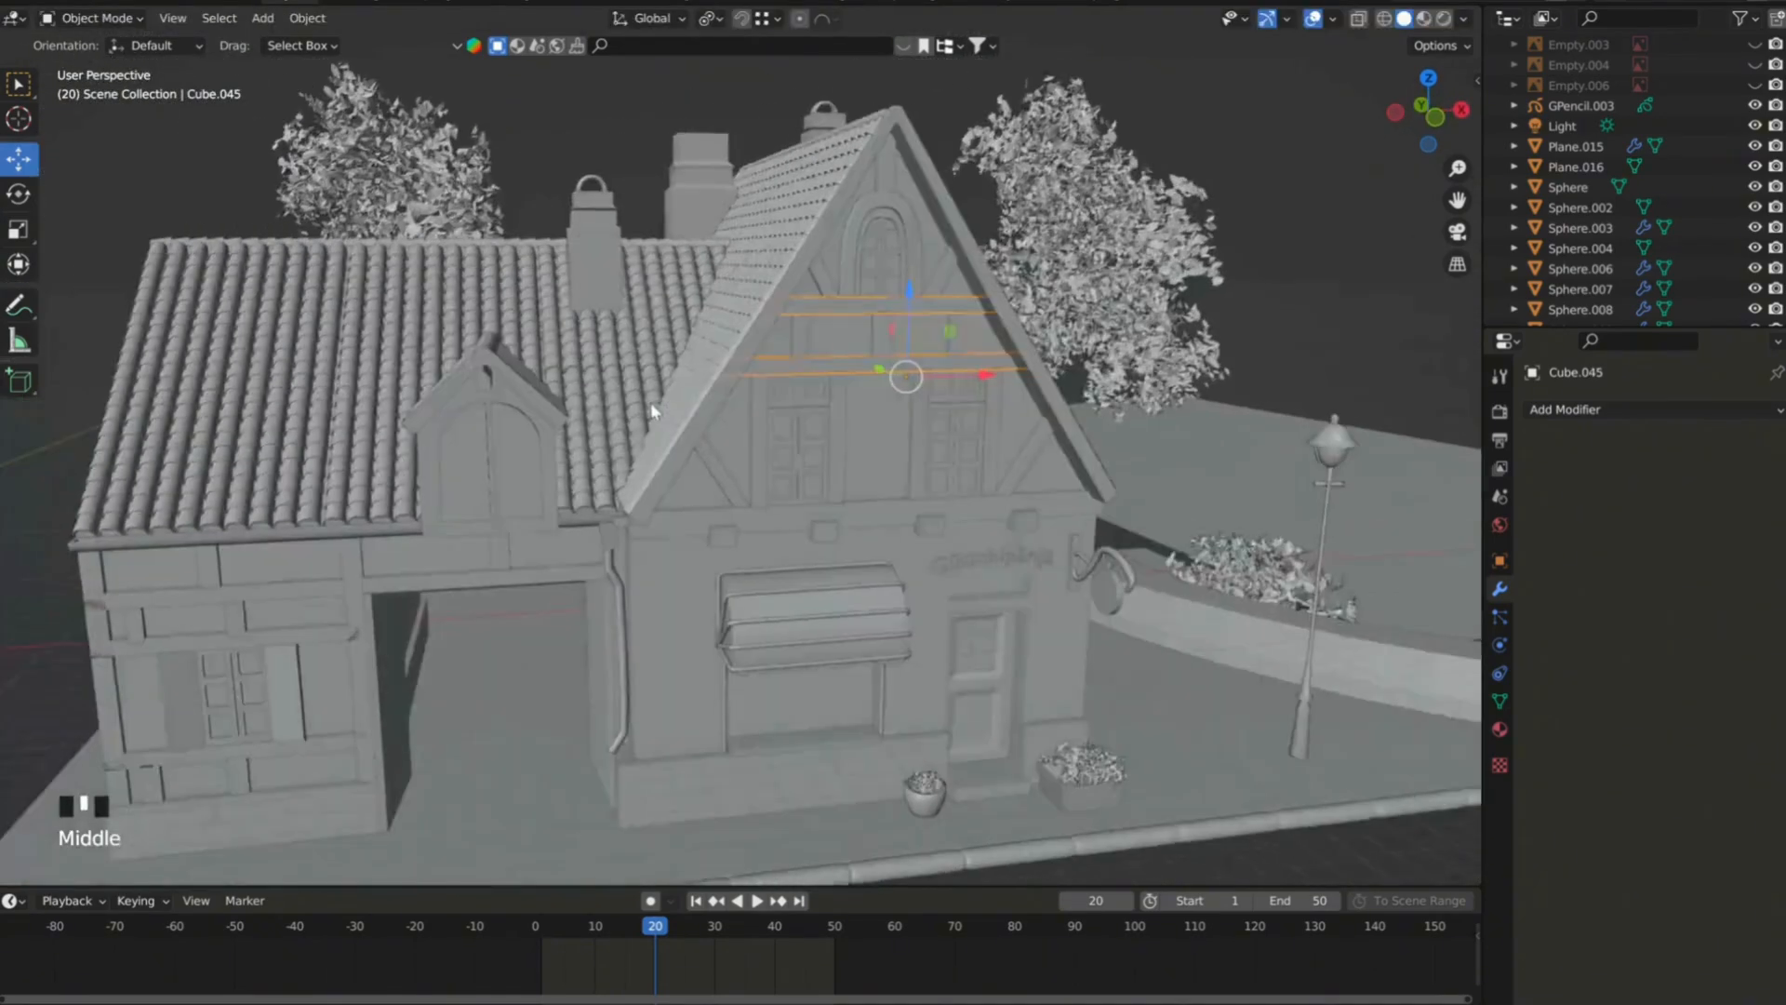
Try moving one leaf cluster of the tree behind the house twice, undoing each move.
{"action": "scroll", "coordinate": [948, 260], "scroll_direction": "up", "scroll_amount": 3}
{"action": "middle_click_drag", "start_coordinate": [1116, 223], "coordinate": [811, 322], "text": "shift"}
{"action": "scroll", "coordinate": [879, 310], "scroll_direction": "up", "scroll_amount": 5}
{"action": "left_click", "coordinate": [879, 310]}
{"action": "left_click", "coordinate": [1053, 376]}
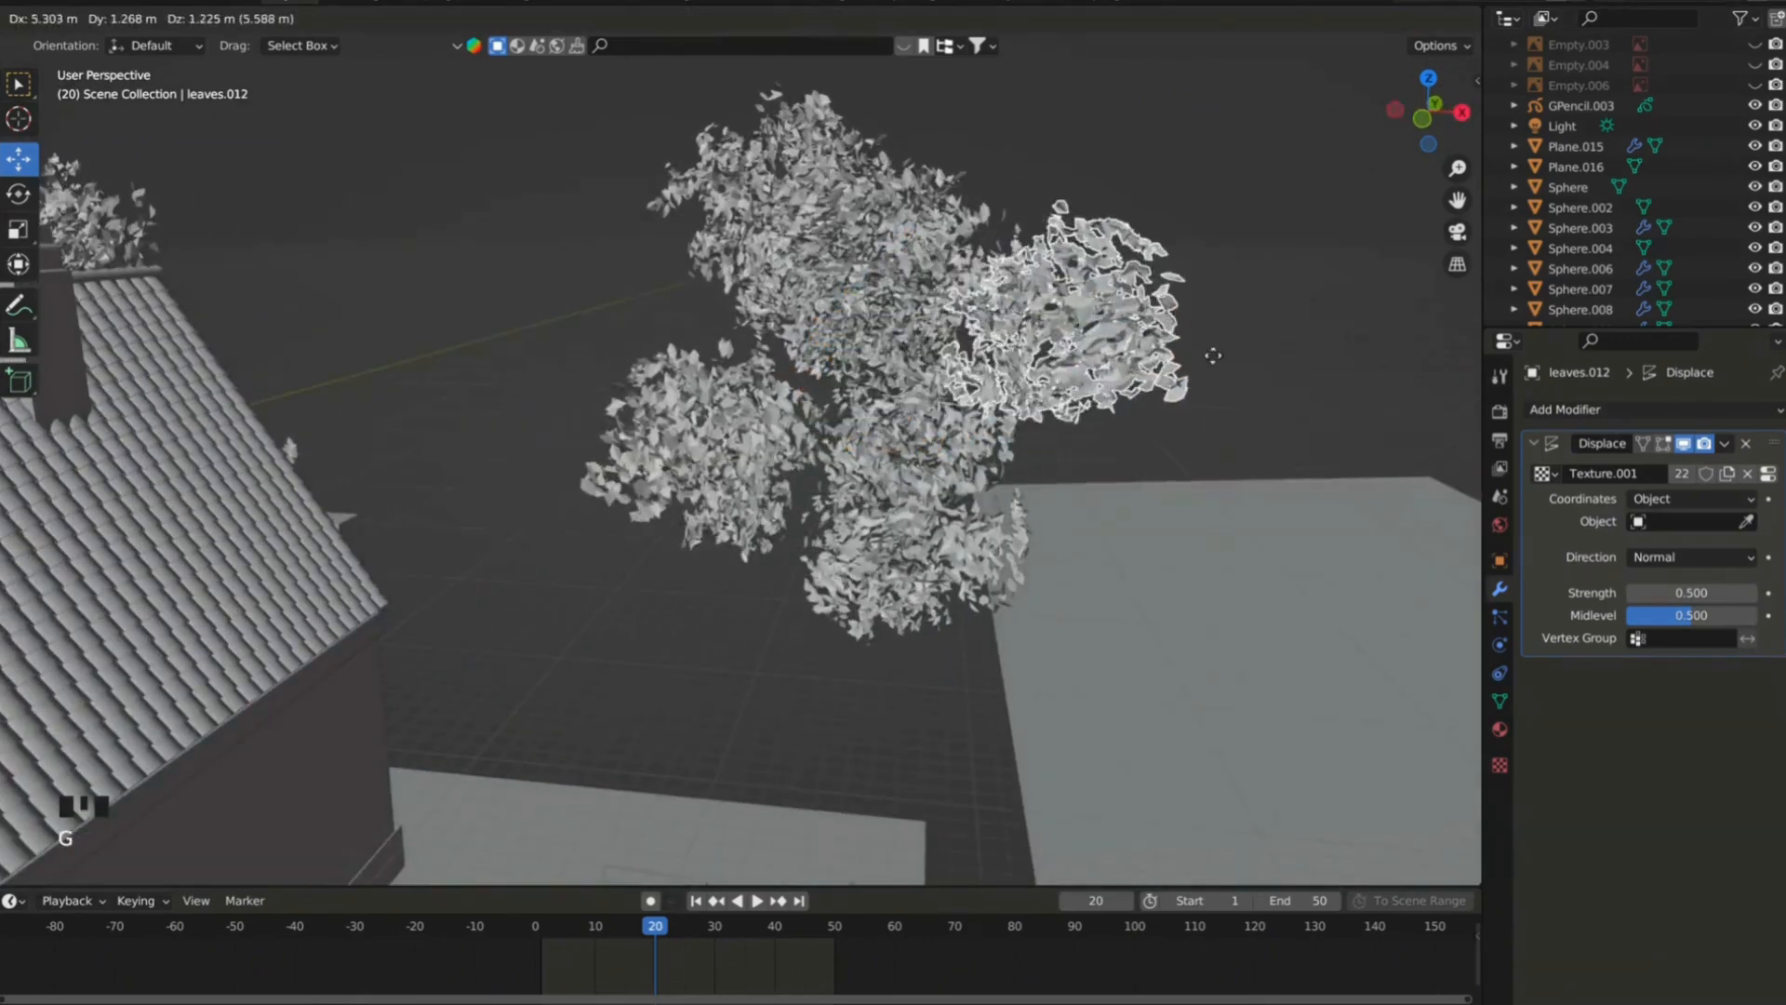
{"action": "key", "text": "ctrl+z"}
{"action": "left_click", "coordinate": [1066, 357]}
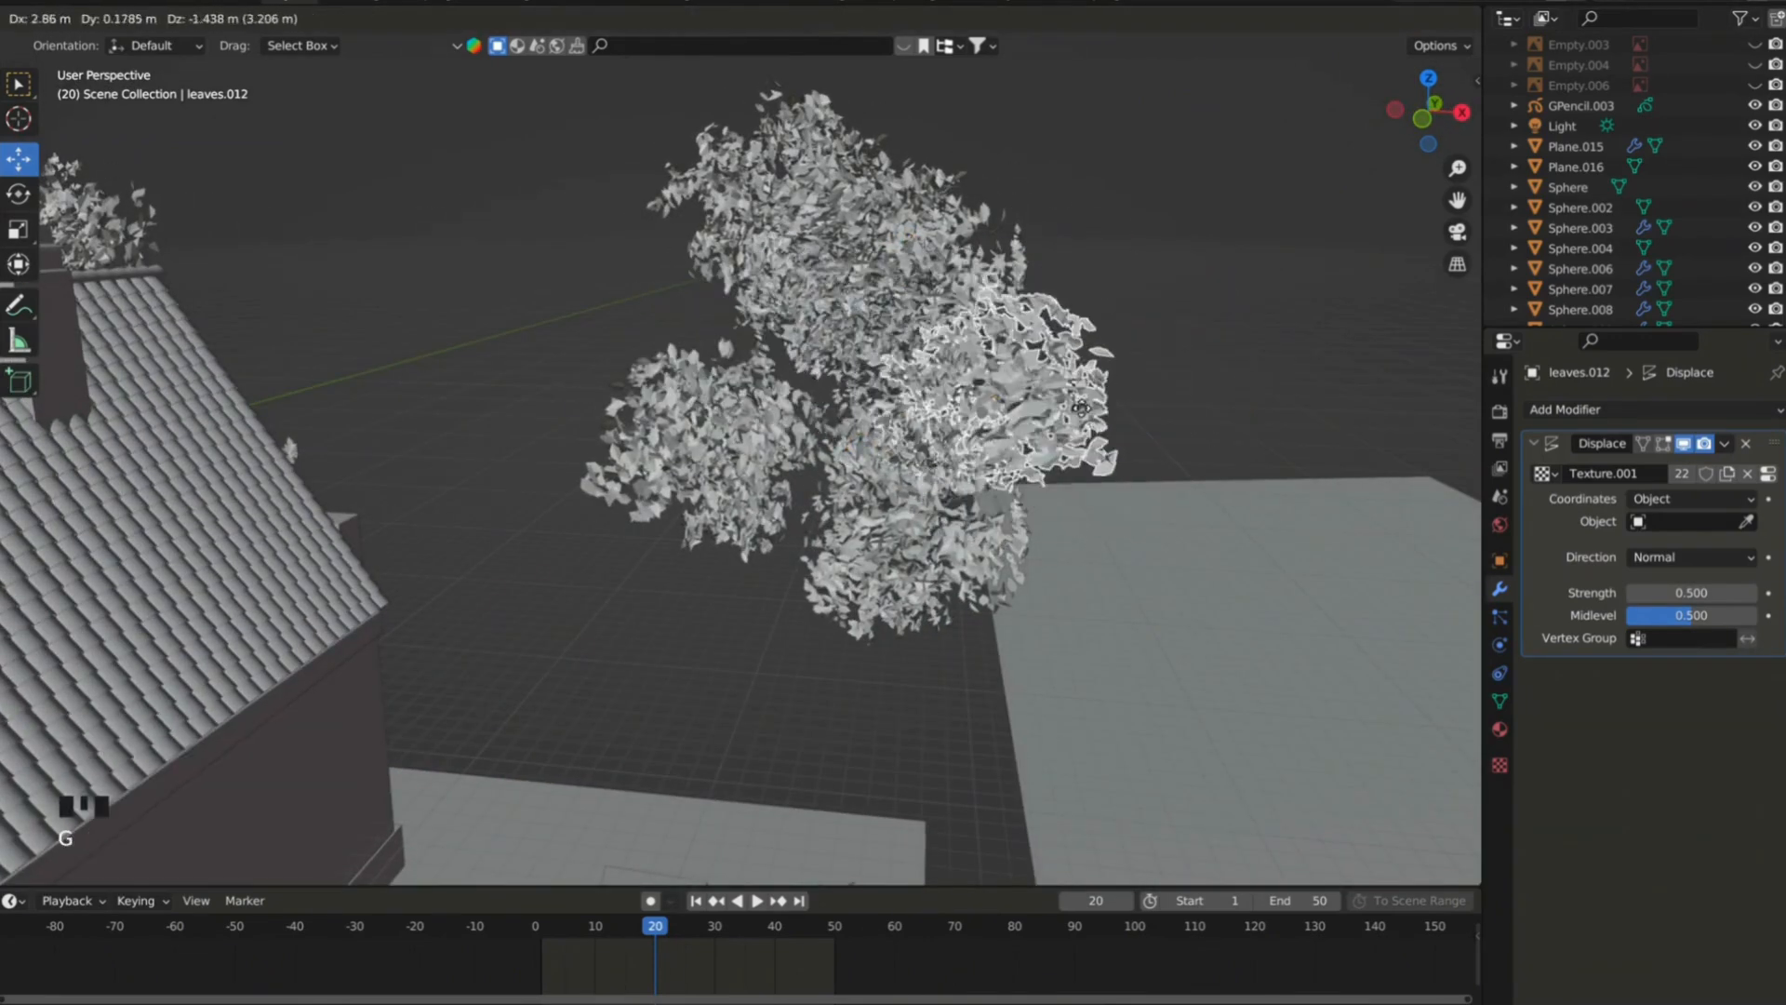
{"action": "key", "text": "ctrl+z"}
Show the scene in rendered shading and rotate the selected leaf cluster of the tree, including a turn about the Z axis.
{"action": "left_click", "coordinate": [1442, 20]}
{"action": "scroll", "coordinate": [976, 269], "scroll_direction": "down", "scroll_amount": 4}
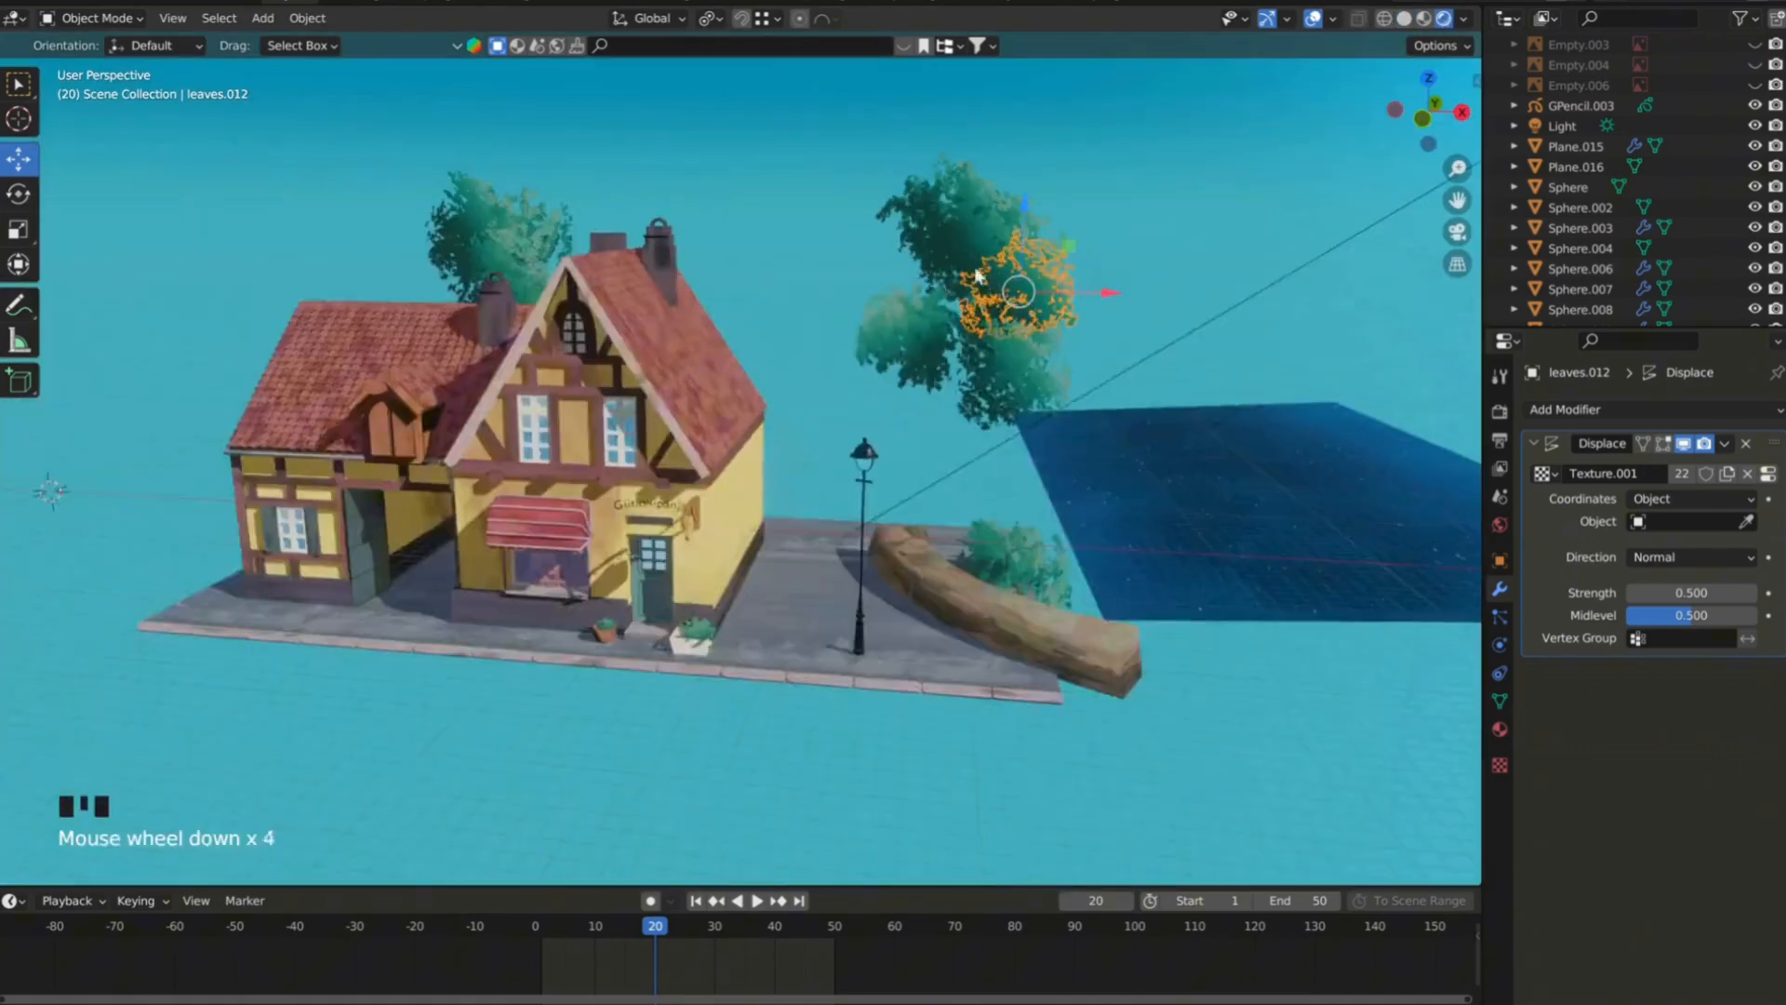
{"action": "mouse_move", "coordinate": [977, 270]}
{"action": "middle_mouse_down"}
{"action": "mouse_move", "coordinate": [1030, 264]}
{"action": "mouse_move", "coordinate": [895, 262]}
{"action": "middle_mouse_up"}
{"action": "scroll", "coordinate": [1079, 233], "scroll_direction": "up", "scroll_amount": 3}
{"action": "key", "text": "r"}
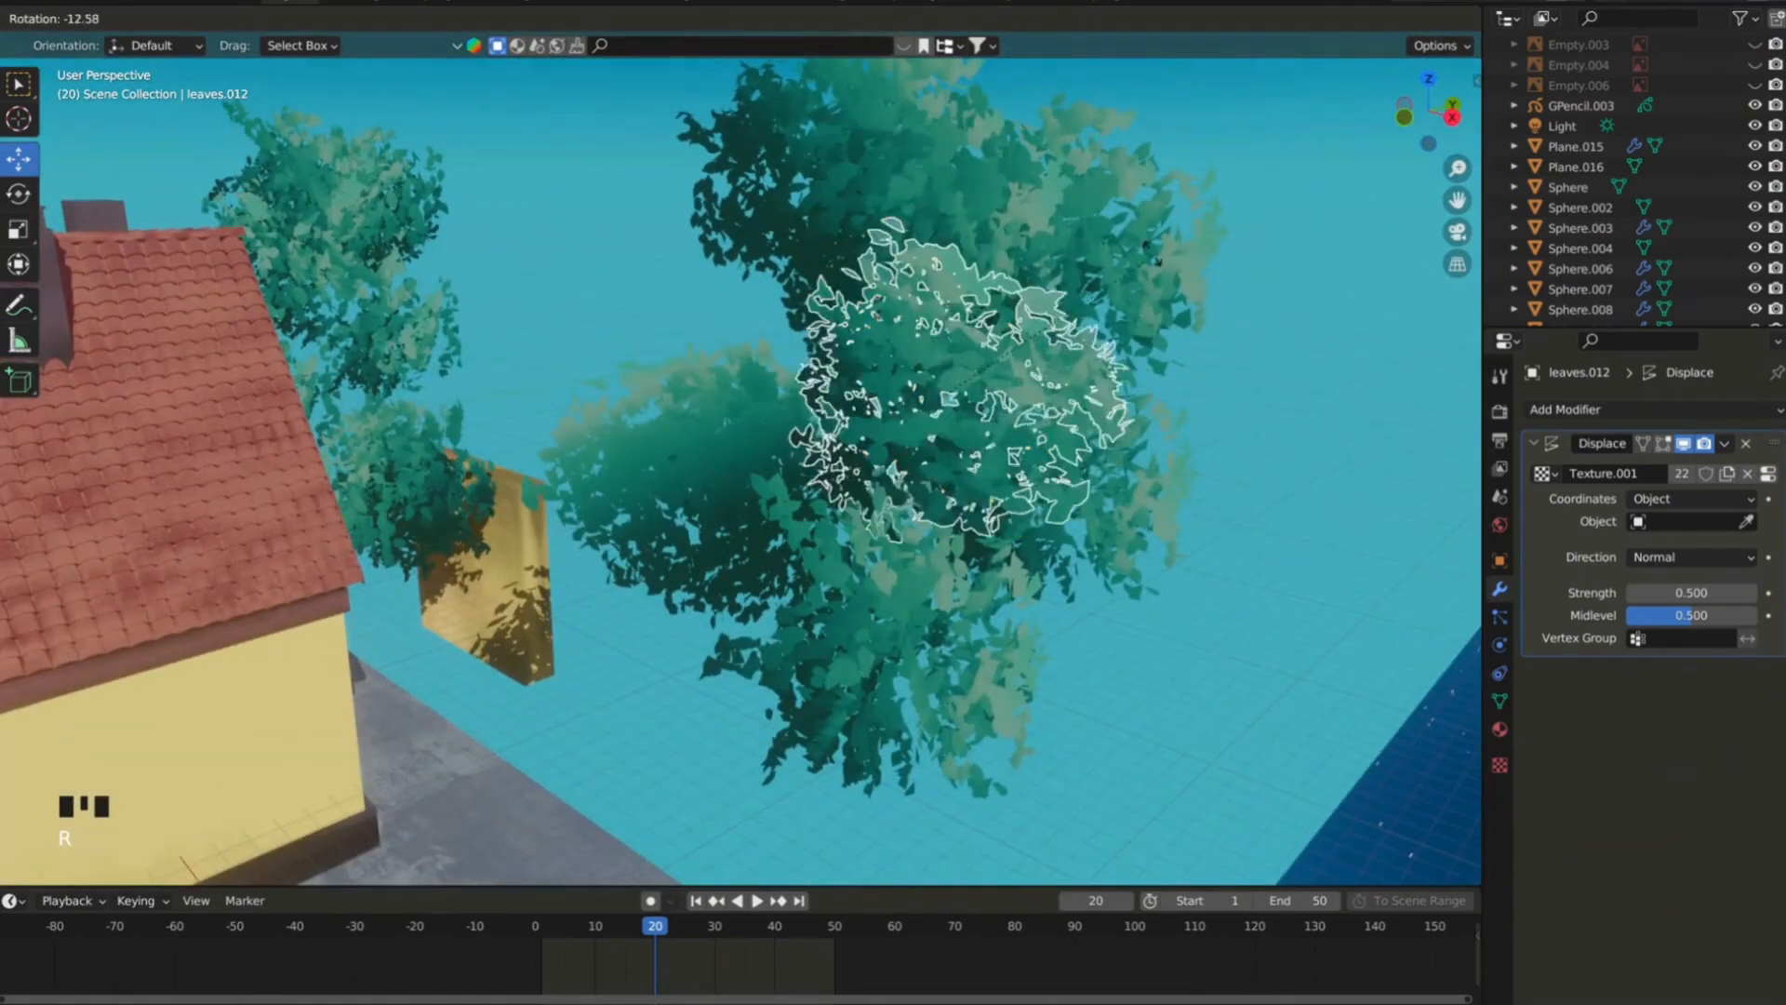
{"action": "left_click", "coordinate": [1185, 371]}
{"action": "key", "text": "r"}
{"action": "key", "text": "z"}
{"action": "left_click", "coordinate": [1084, 420]}
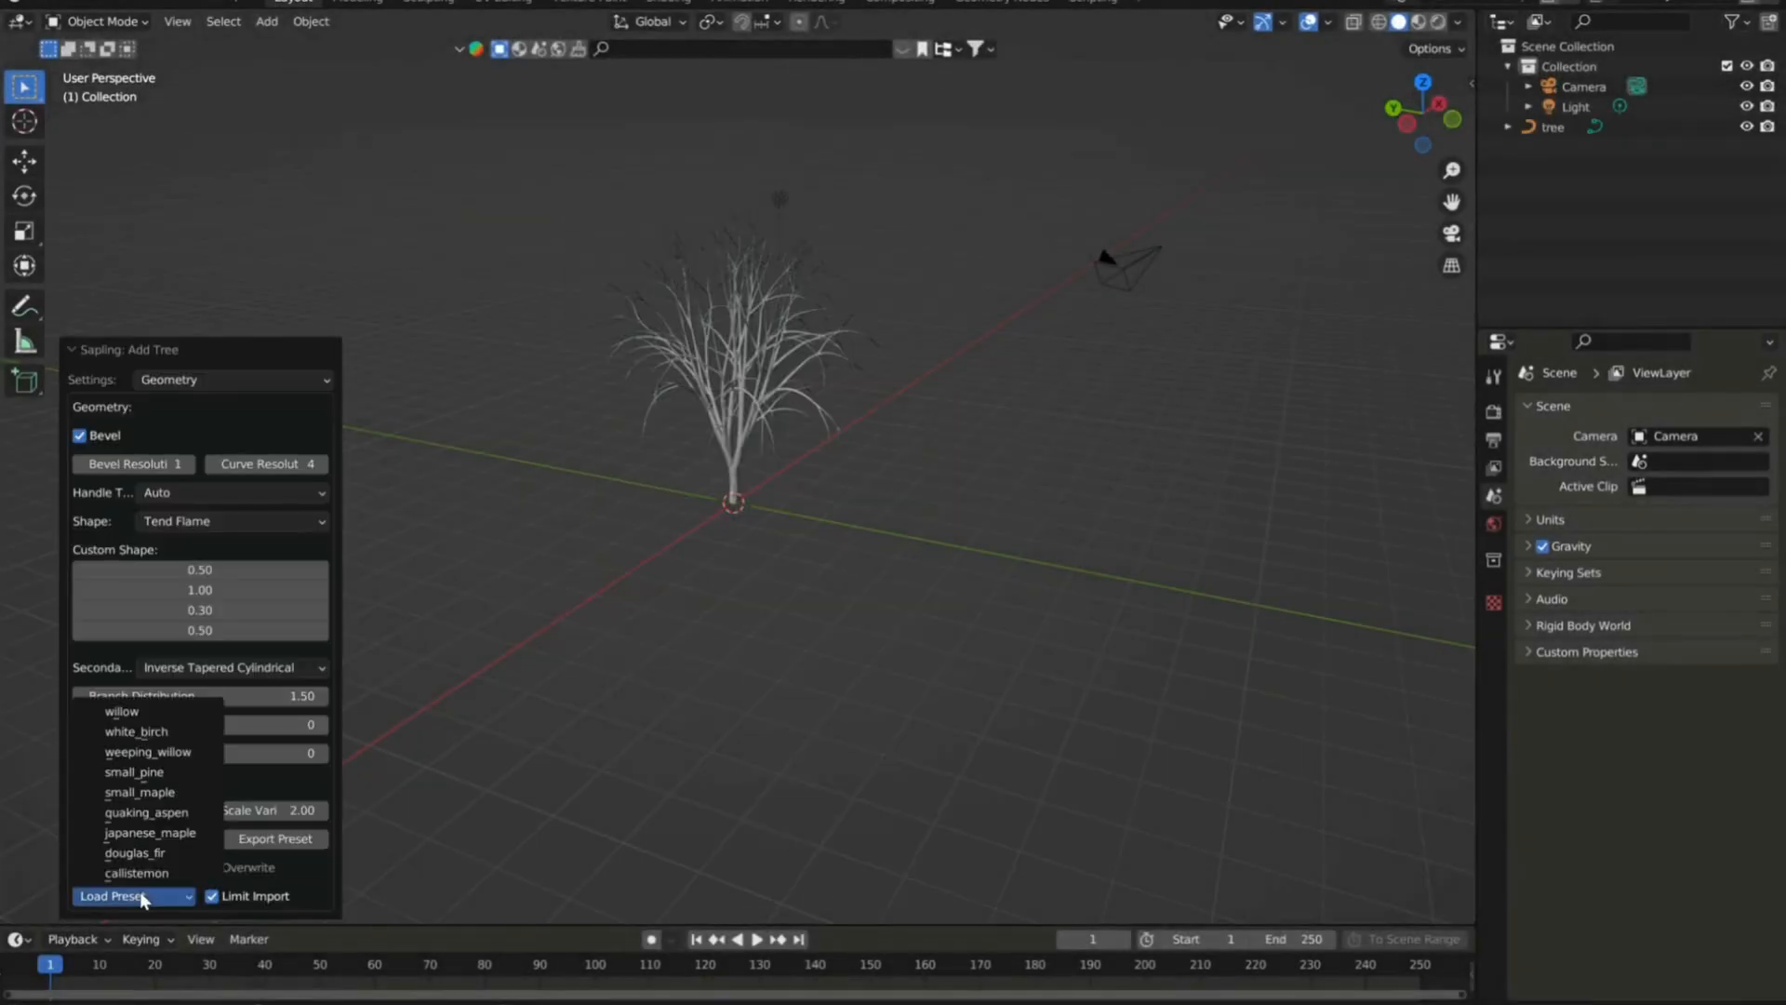
Load the white_birch preset for the Sapling tree and show its leaves with the Hexagonal leaf shape.
{"action": "left_click", "coordinate": [154, 733]}
{"action": "left_click", "coordinate": [173, 381]}
{"action": "left_click", "coordinate": [192, 513]}
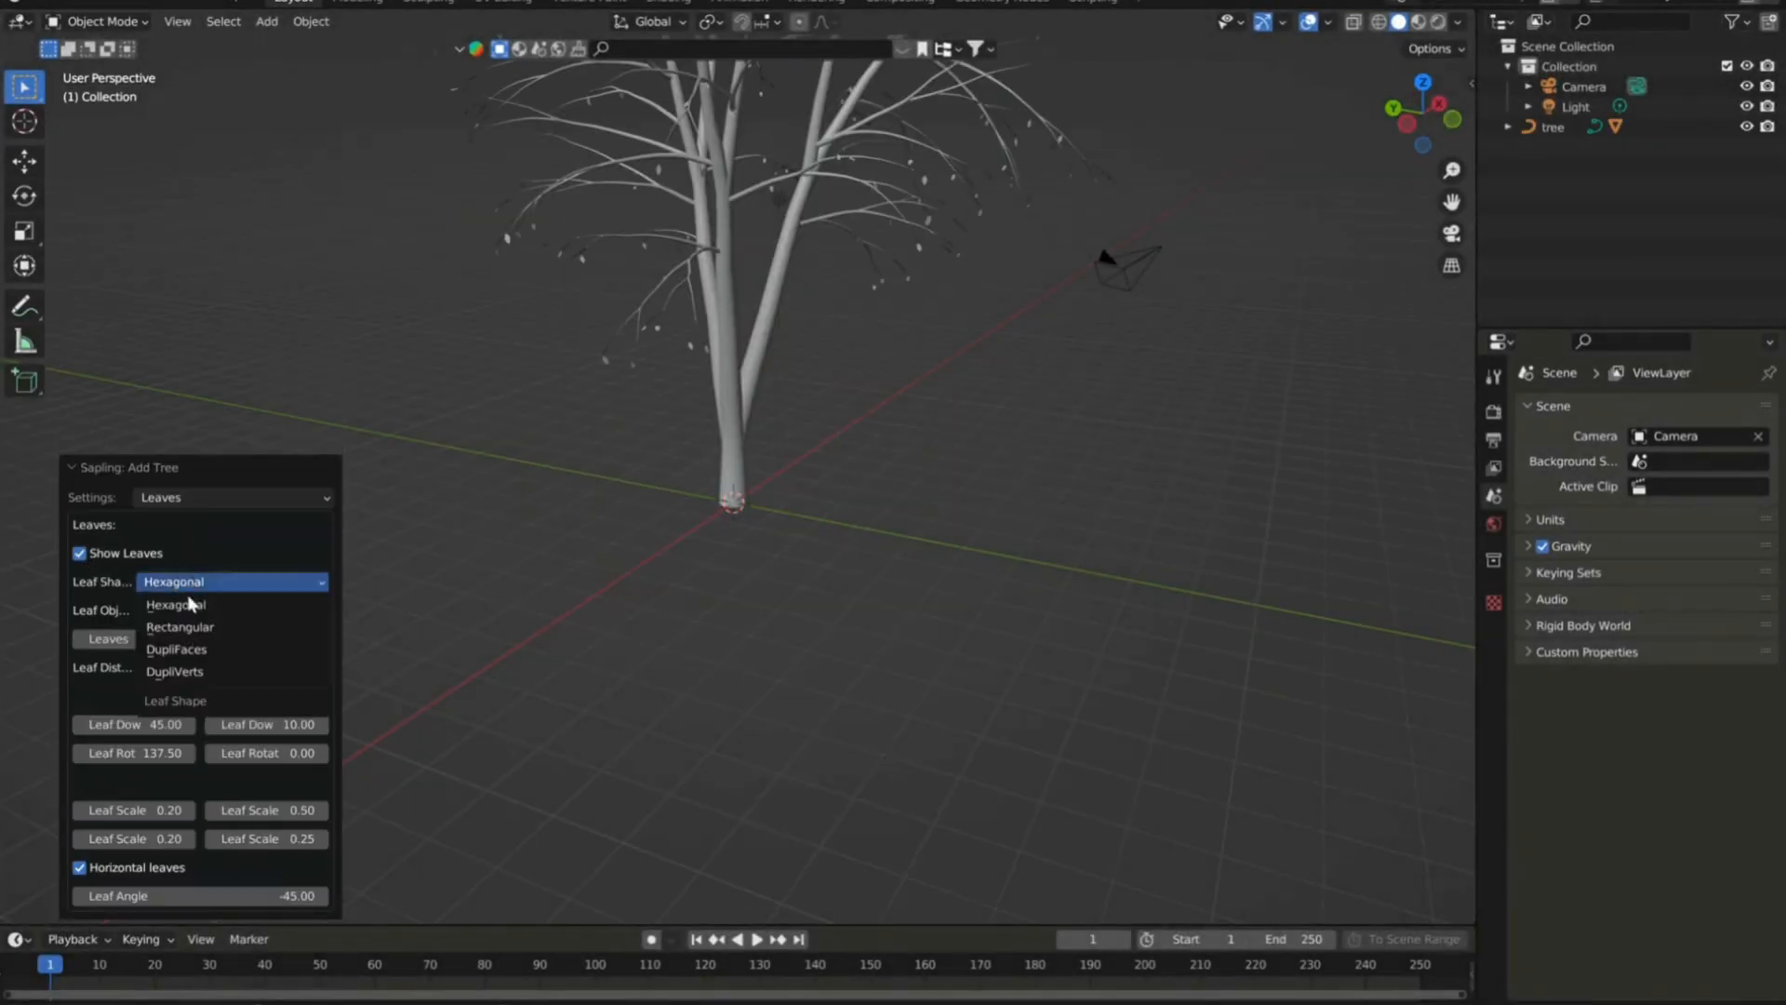
Delete the tree's trunk and branches, keeping only the leaves object.
{"action": "left_click", "coordinate": [730, 474]}
{"action": "scroll", "coordinate": [681, 484], "scroll_direction": "down", "scroll_amount": 2}
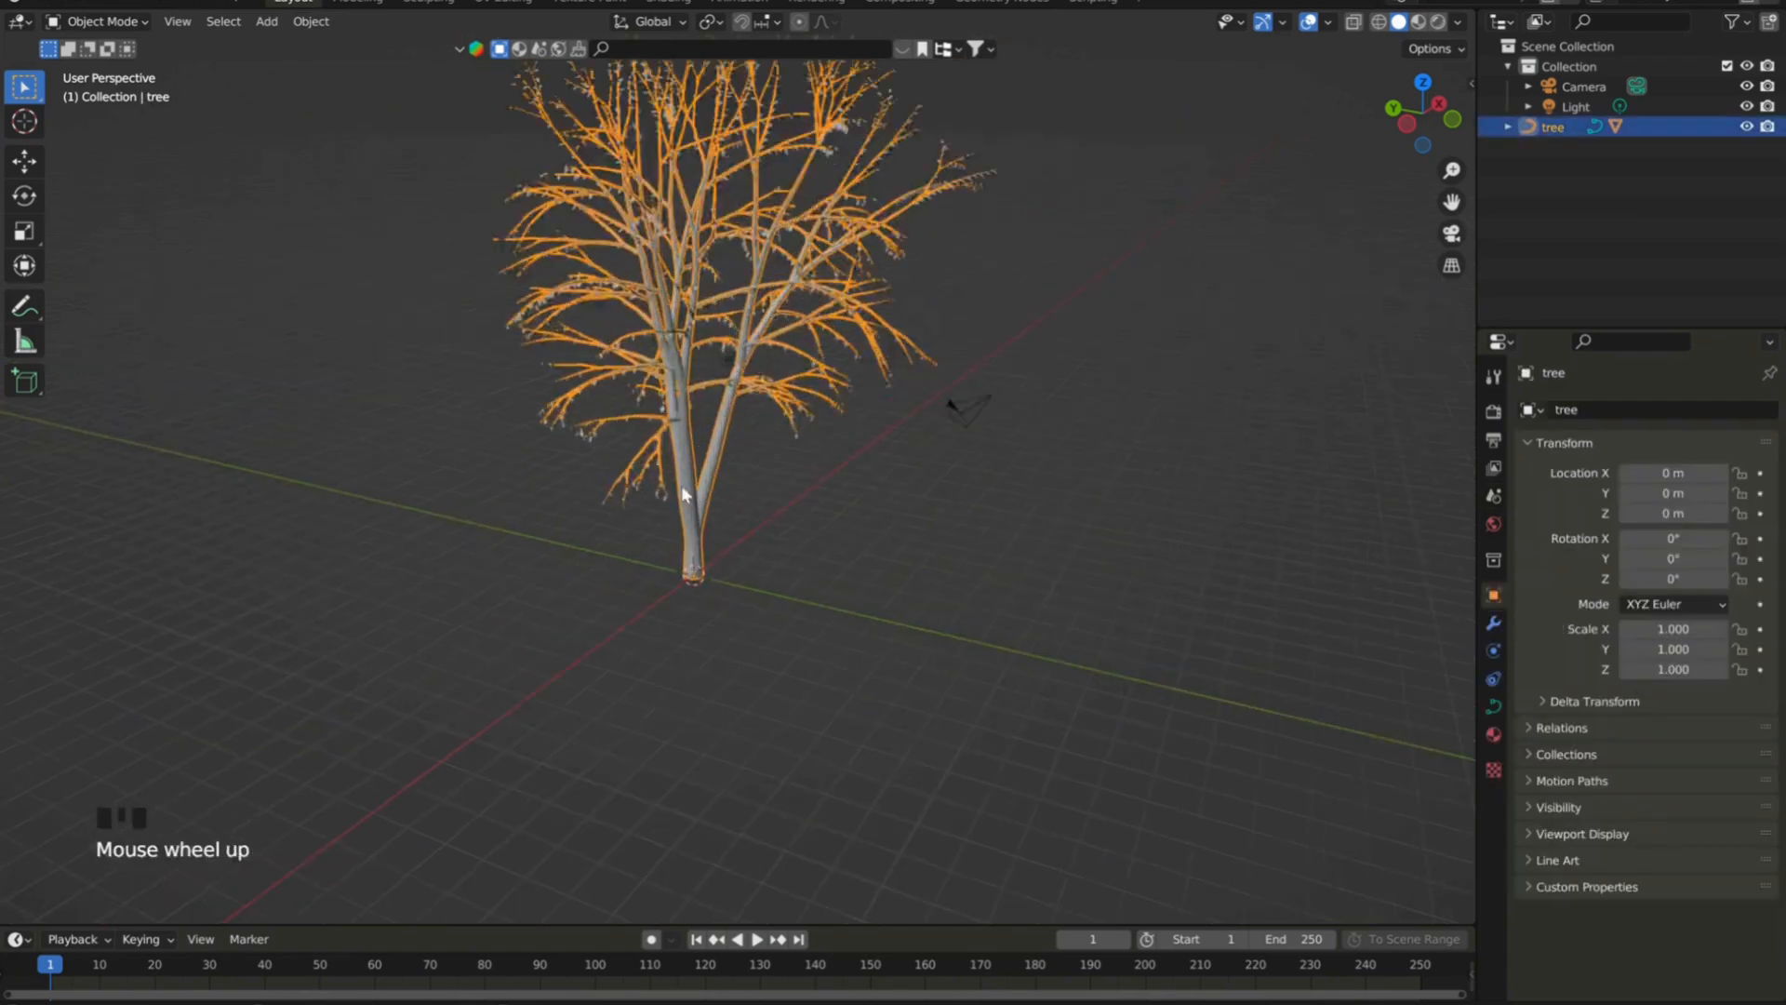
{"action": "key", "text": "Delete"}
Edit the leaves mesh with X-ray on and delete everything except the leaves of one outer branch.
{"action": "left_click", "coordinate": [738, 303]}
{"action": "scroll", "coordinate": [738, 303], "scroll_direction": "up", "scroll_amount": 2}
{"action": "middle_click_drag", "start_coordinate": [737, 304], "coordinate": [674, 299]}
{"action": "left_click", "coordinate": [89, 23]}
{"action": "left_click", "coordinate": [100, 67]}
{"action": "left_click", "coordinate": [360, 128]}
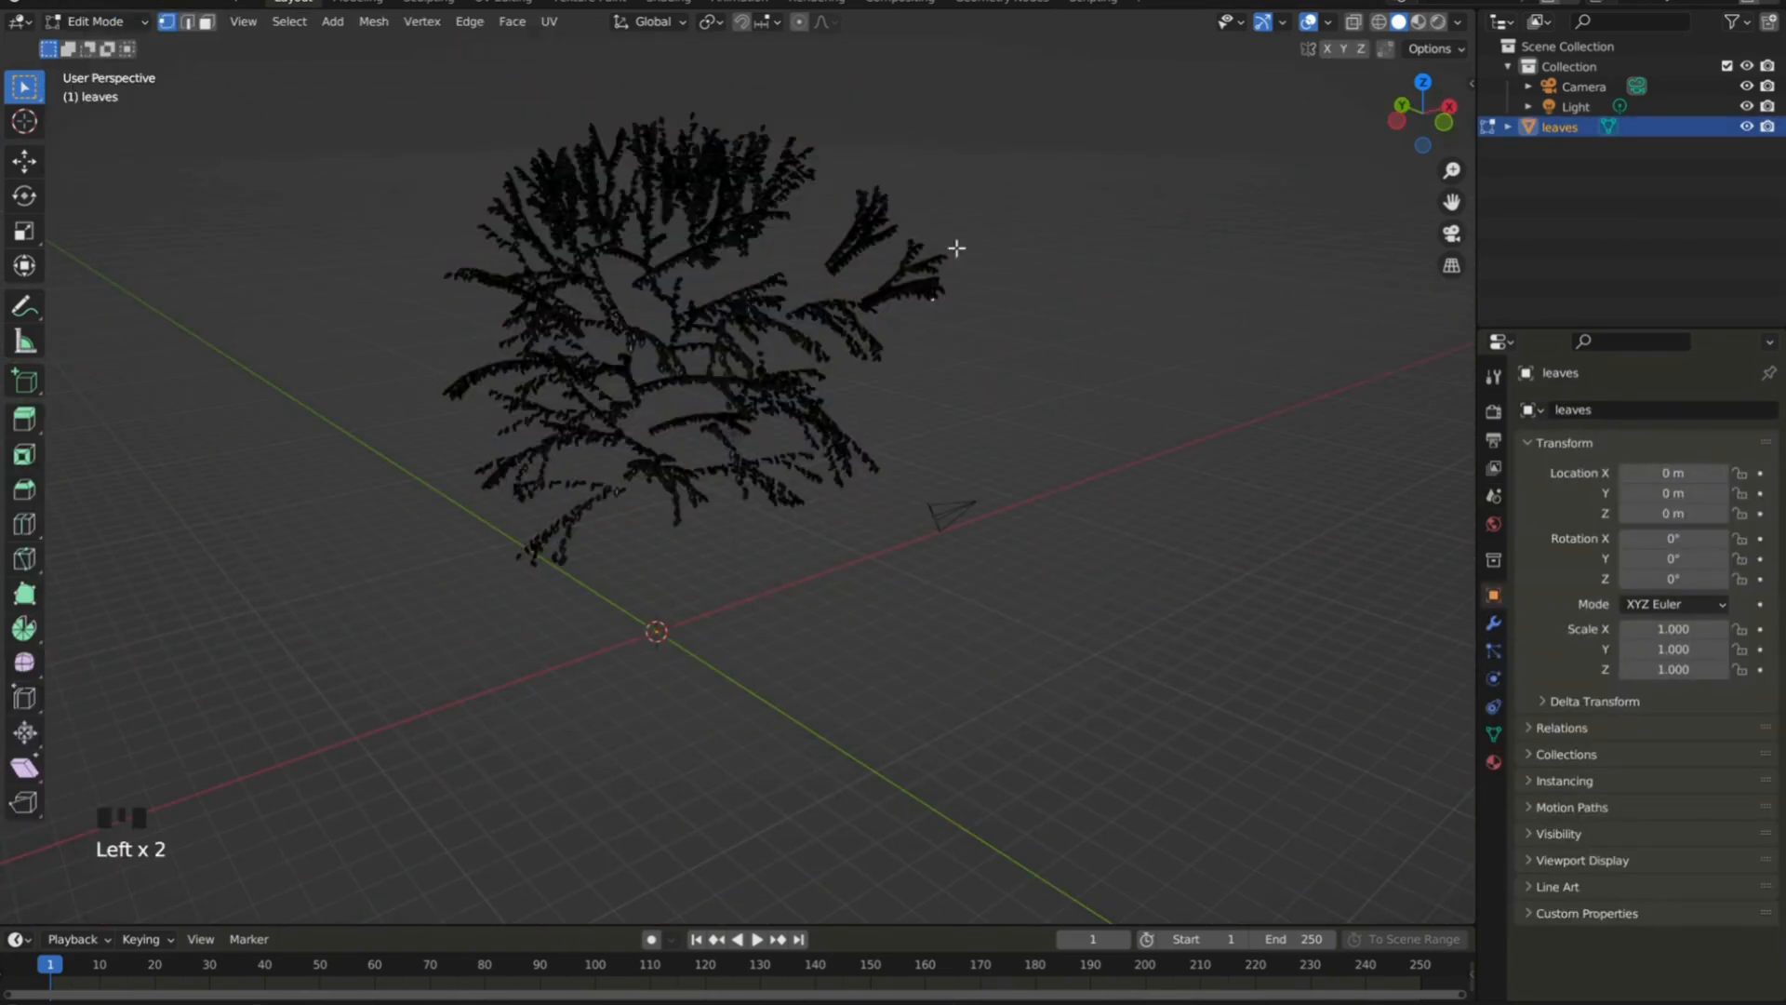
{"action": "left_click", "coordinate": [1354, 24]}
{"action": "scroll", "coordinate": [952, 282], "scroll_direction": "up", "scroll_amount": 4}
{"action": "middle_click_drag", "start_coordinate": [558, 311], "coordinate": [419, 168]}
{"action": "left_click_drag", "start_coordinate": [182, 187], "coordinate": [543, 619]}
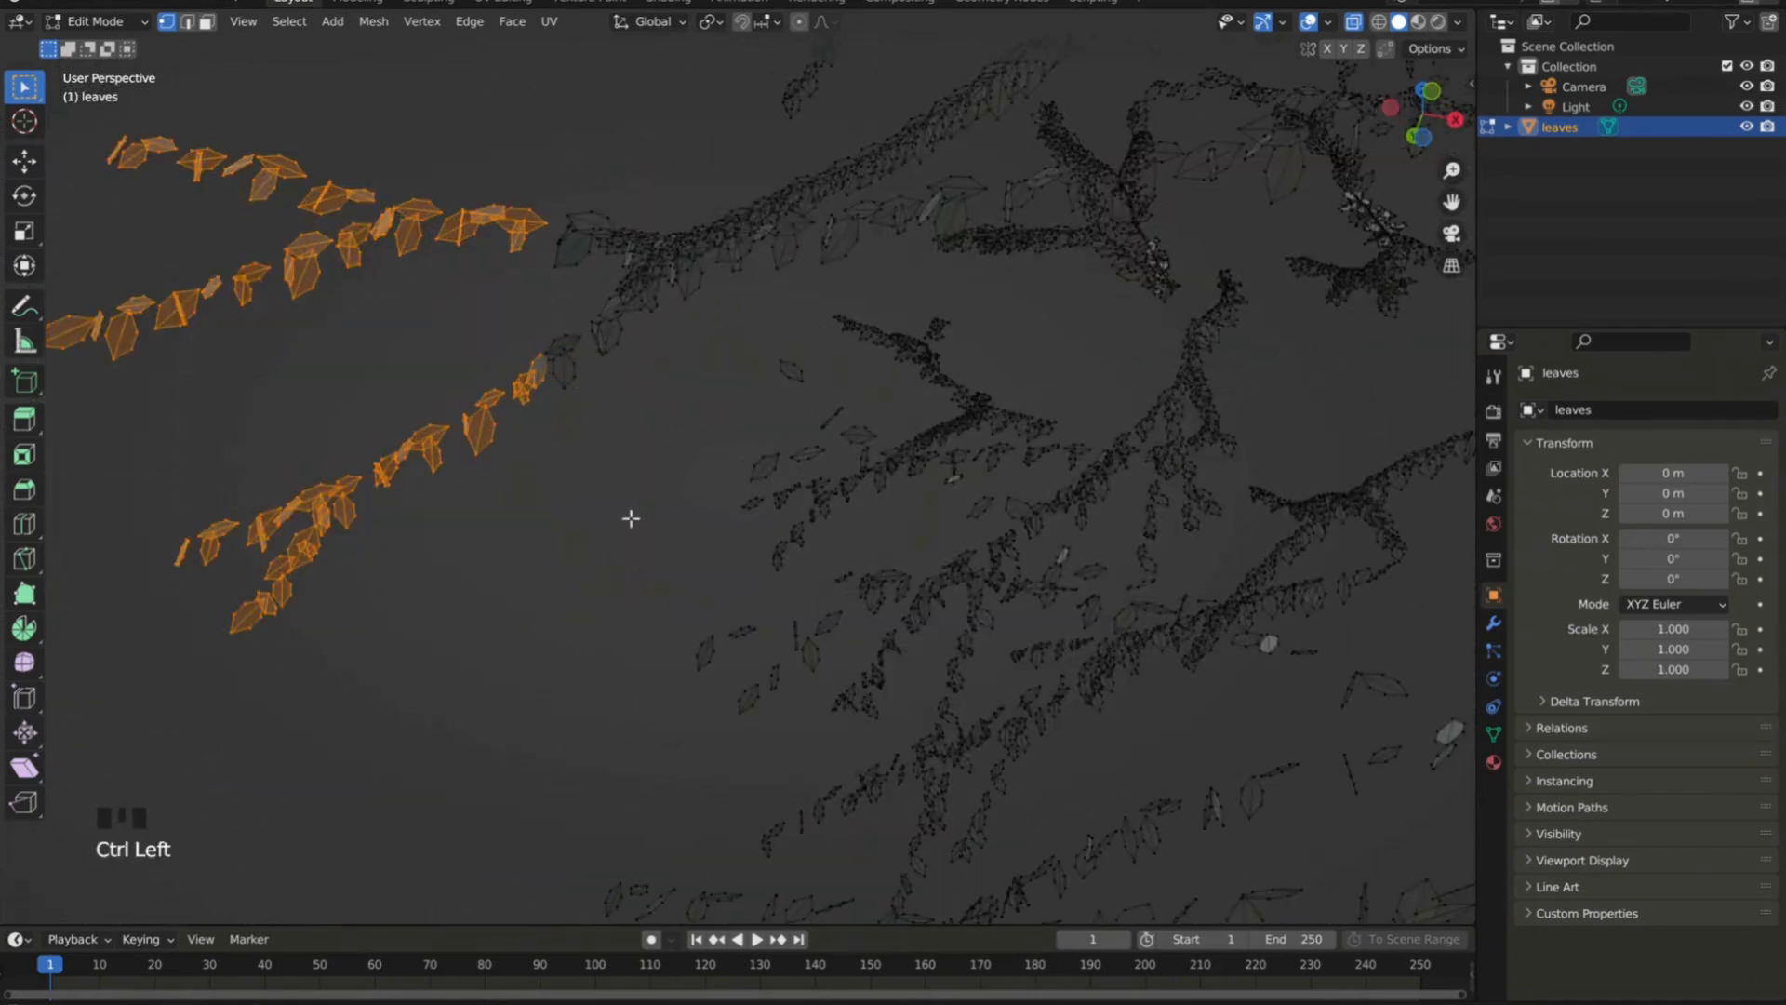
{"action": "key", "text": "ctrl+i"}
{"action": "key", "text": "x"}
{"action": "left_click", "coordinate": [259, 343]}
Move part of the remaining leaf sprigs about -0.32 m in Z and shift them sideways to overlap the others.
{"action": "middle_click_drag", "start_coordinate": [725, 372], "coordinate": [853, 498]}
{"action": "left_click_drag", "start_coordinate": [749, 270], "coordinate": [581, 582]}
{"action": "left_click", "coordinate": [24, 162]}
{"action": "left_click_drag", "start_coordinate": [586, 417], "coordinate": [489, 432]}
{"action": "middle_click_drag", "start_coordinate": [488, 432], "coordinate": [726, 373]}
{"action": "left_click_drag", "start_coordinate": [502, 416], "coordinate": [447, 414]}
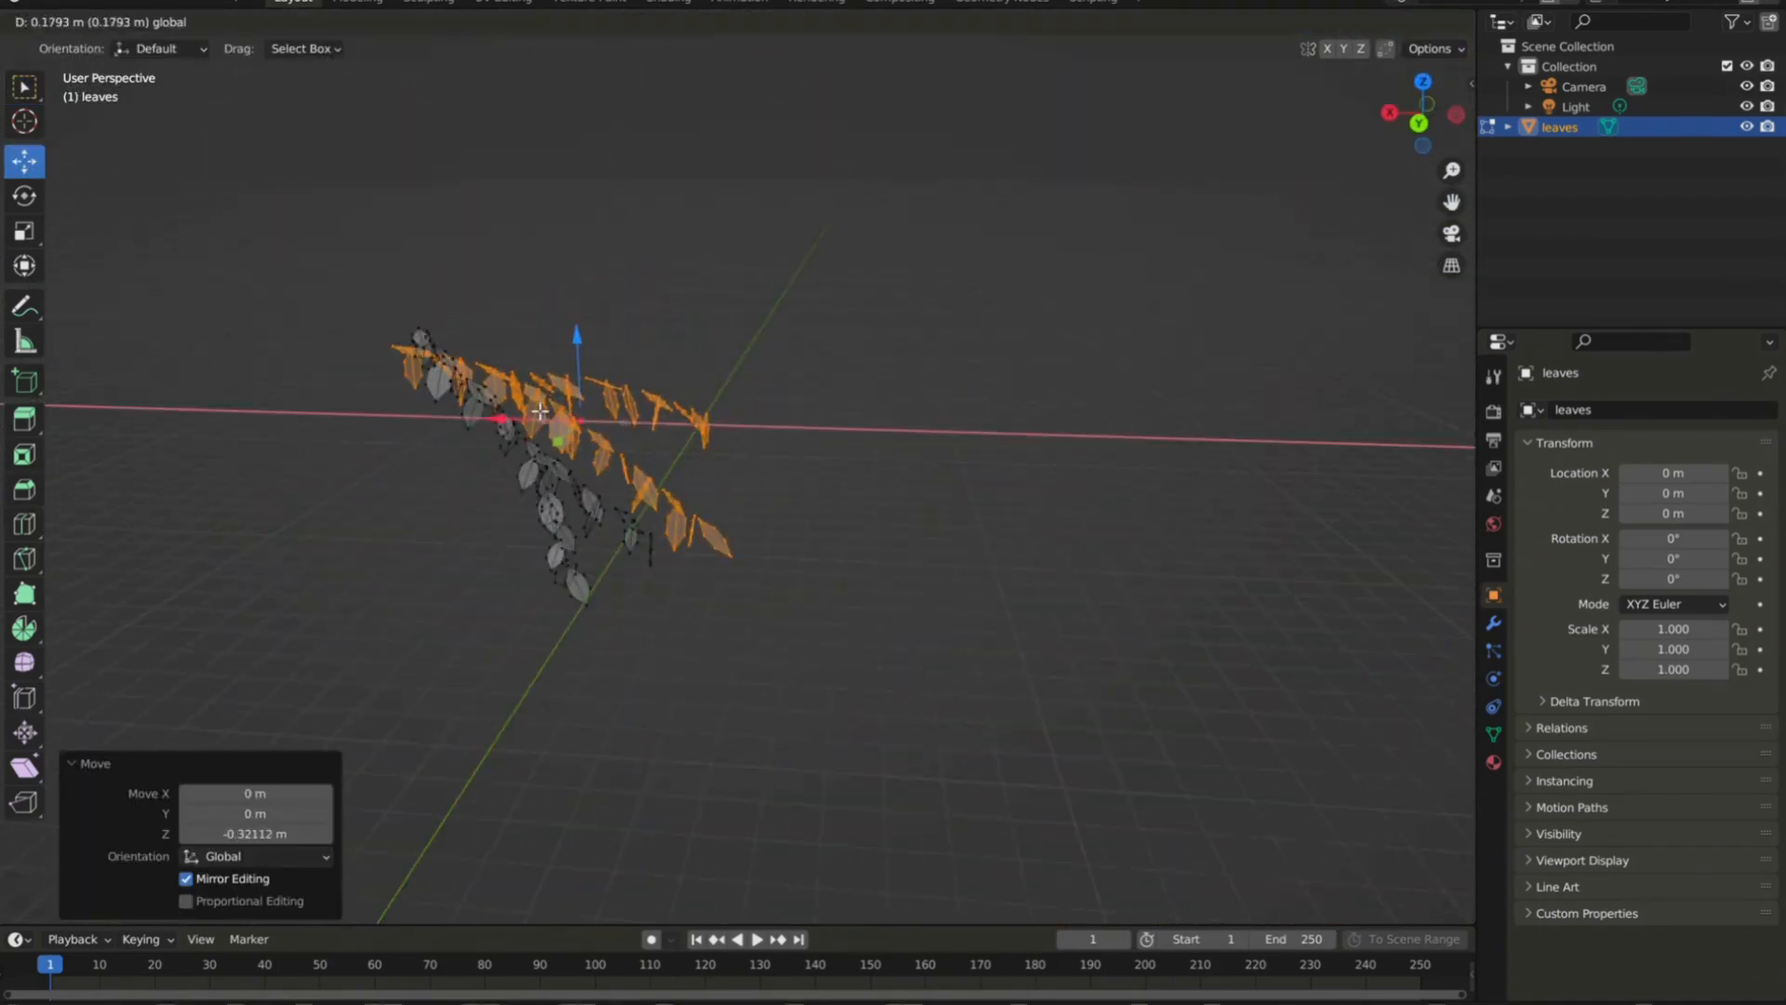
Scale all the leaves and add a duplicate set rotated about the Z axis.
{"action": "key", "text": "a"}
{"action": "key", "text": "s"}
{"action": "key", "text": "shift+d"}
{"action": "key", "text": "r"}
{"action": "key", "text": "z"}
{"action": "left_click", "coordinate": [875, 566]}
Select several individual leaves, duplicate them, rotate the copies about Z and move them to fill the cluster.
{"action": "mouse_move", "coordinate": [763, 400]}
{"action": "middle_mouse_down"}
{"action": "mouse_move", "coordinate": [838, 520]}
{"action": "mouse_move", "coordinate": [735, 400]}
{"action": "middle_mouse_up"}
{"action": "key", "text": "l"}
{"action": "key", "text": "l"}
{"action": "key", "text": "l"}
{"action": "key", "text": "l"}
{"action": "key", "text": "l"}
{"action": "key", "text": "shift+d"}
{"action": "key", "text": "r"}
{"action": "key", "text": "z"}
{"action": "left_click_drag", "start_coordinate": [518, 387], "coordinate": [558, 307]}
Duplicate the selected leaves again, rotating and repositioning the copies within the cluster.
{"action": "key", "text": "shift+d"}
{"action": "key", "text": "r"}
{"action": "middle_click_drag", "start_coordinate": [651, 391], "coordinate": [888, 399]}
{"action": "left_click", "coordinate": [775, 430]}
{"action": "key", "text": "shift+d"}
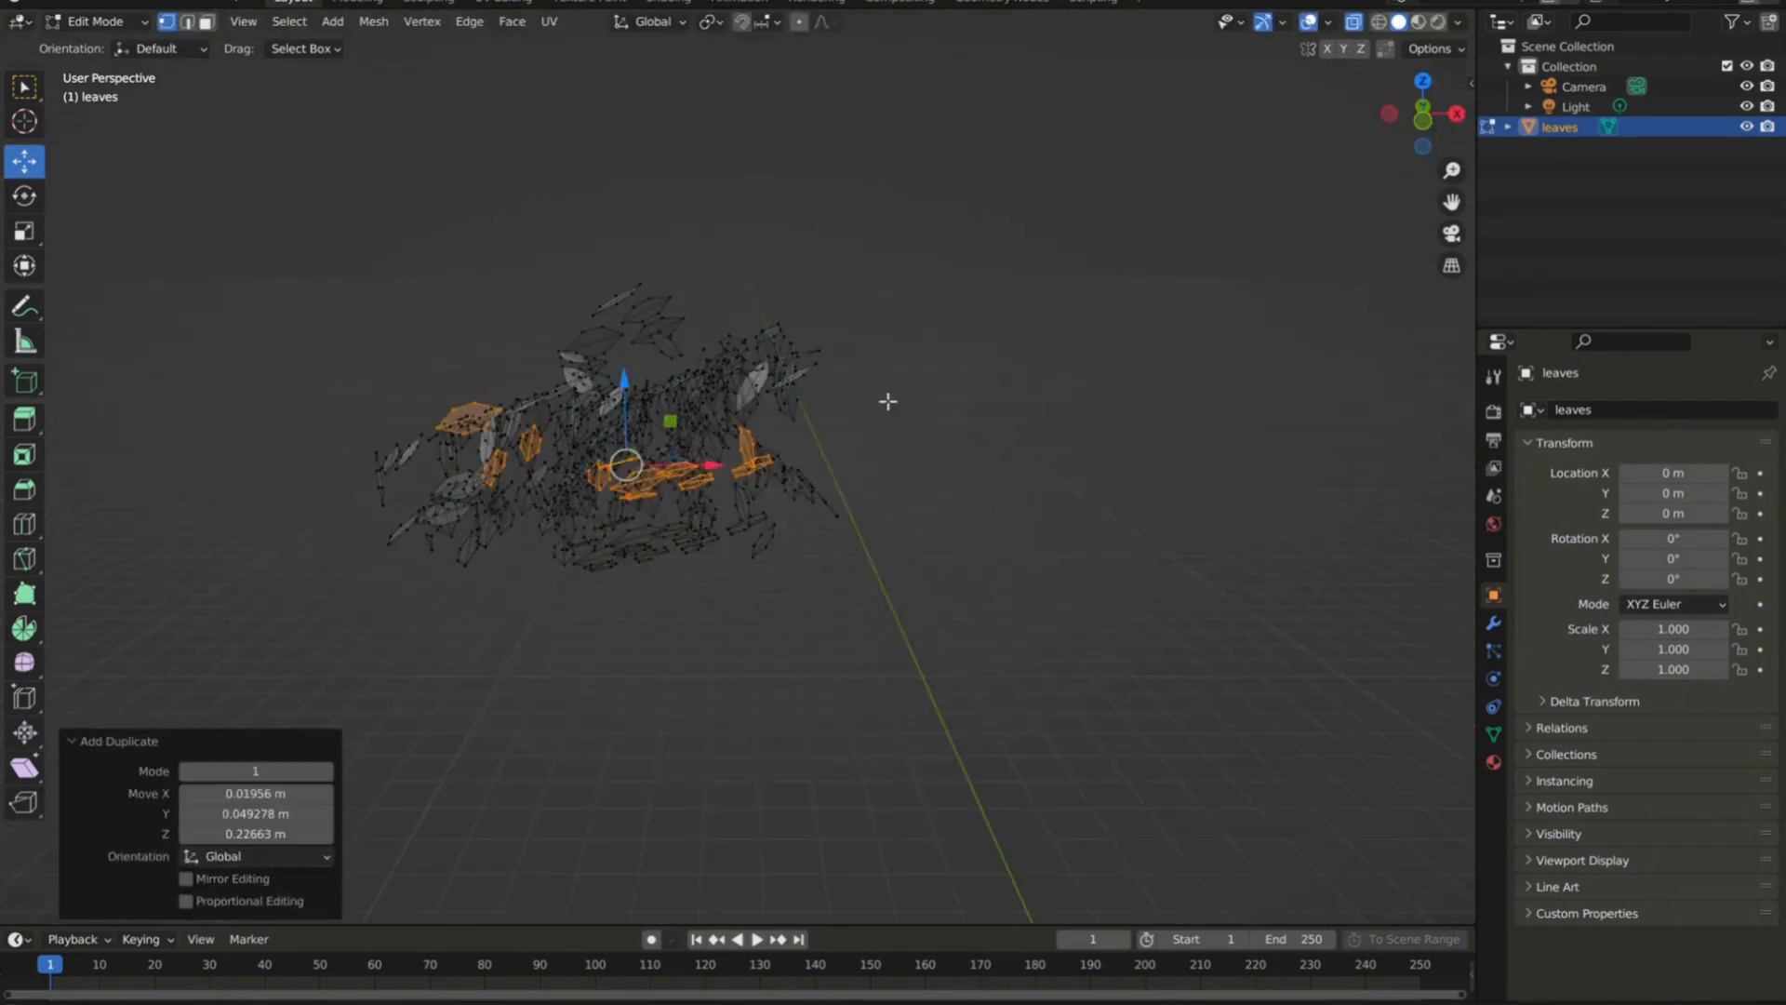
{"action": "left_click_drag", "start_coordinate": [669, 418], "coordinate": [630, 467]}
Select further individual leaves and place duplicates of them, turned about Z, around the sparse side of the cluster.
{"action": "key", "text": "l"}
{"action": "key", "text": "l"}
{"action": "key", "text": "l"}
{"action": "key", "text": "l"}
{"action": "key", "text": "l"}
{"action": "middle_click_drag", "start_coordinate": [773, 435], "coordinate": [726, 568]}
{"action": "key", "text": "shift+d"}
{"action": "key", "text": "r"}
{"action": "key", "text": "z"}
{"action": "left_click_drag", "start_coordinate": [651, 502], "coordinate": [684, 479]}
{"action": "key", "text": "shift+d"}
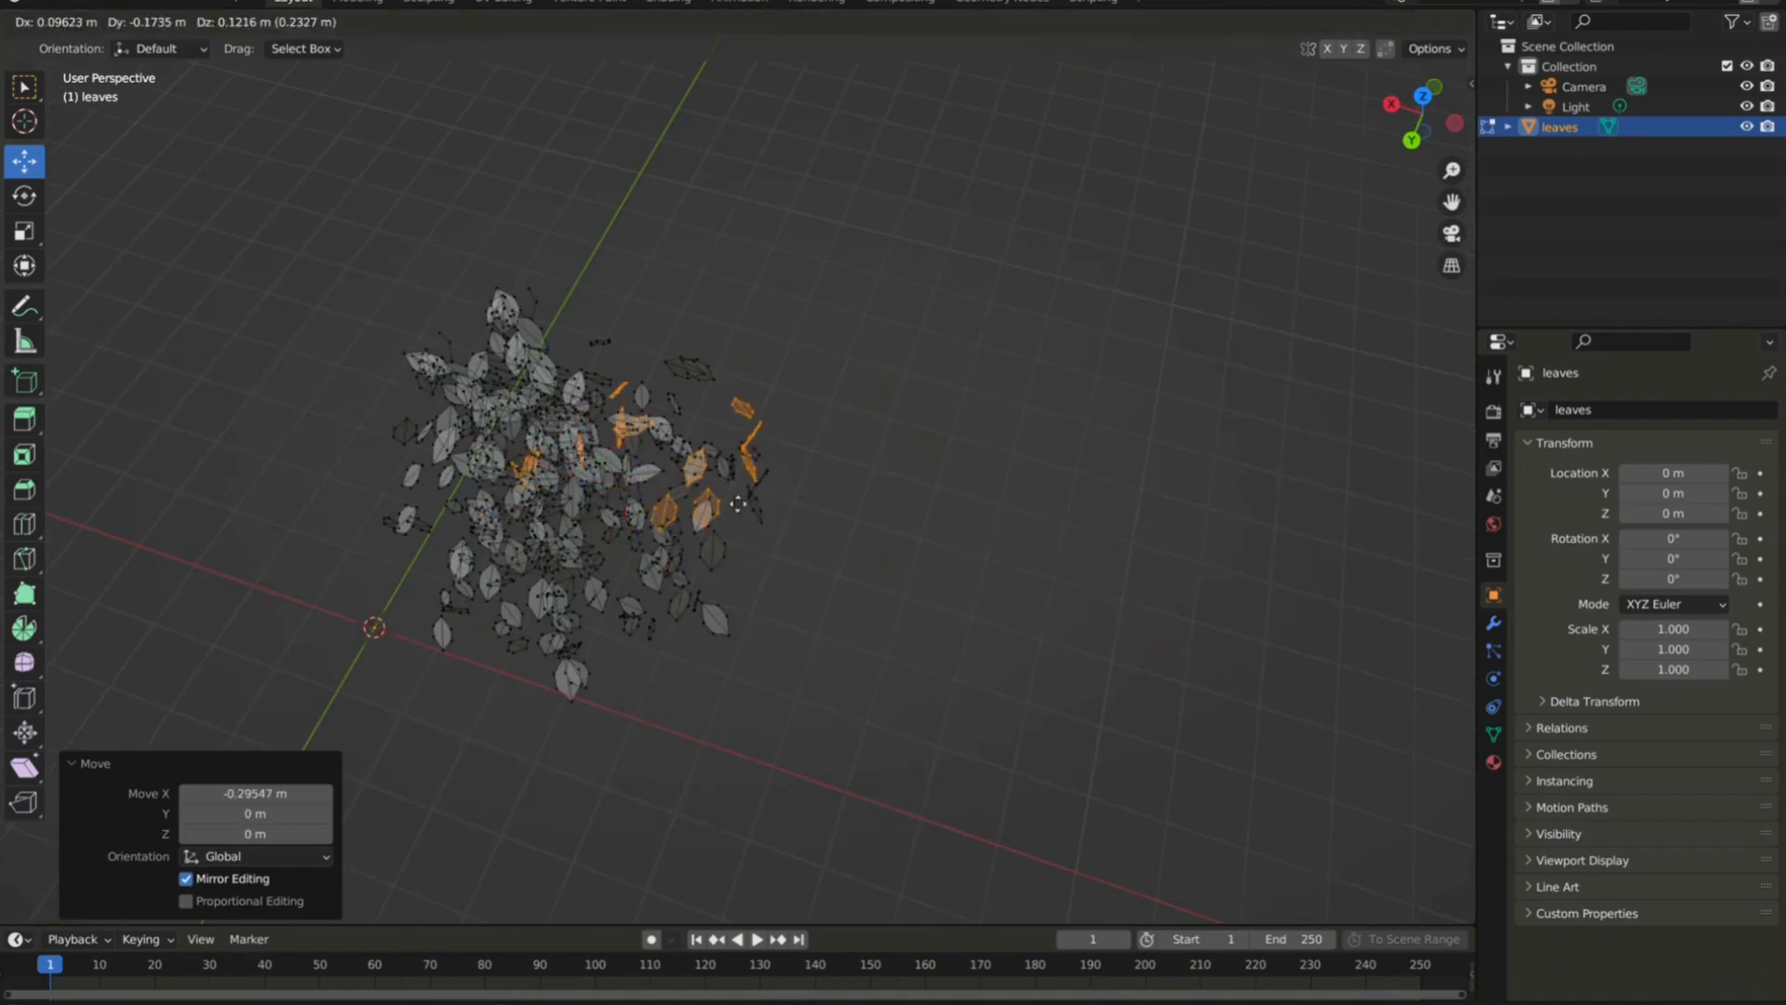
{"action": "left_click", "coordinate": [670, 456]}
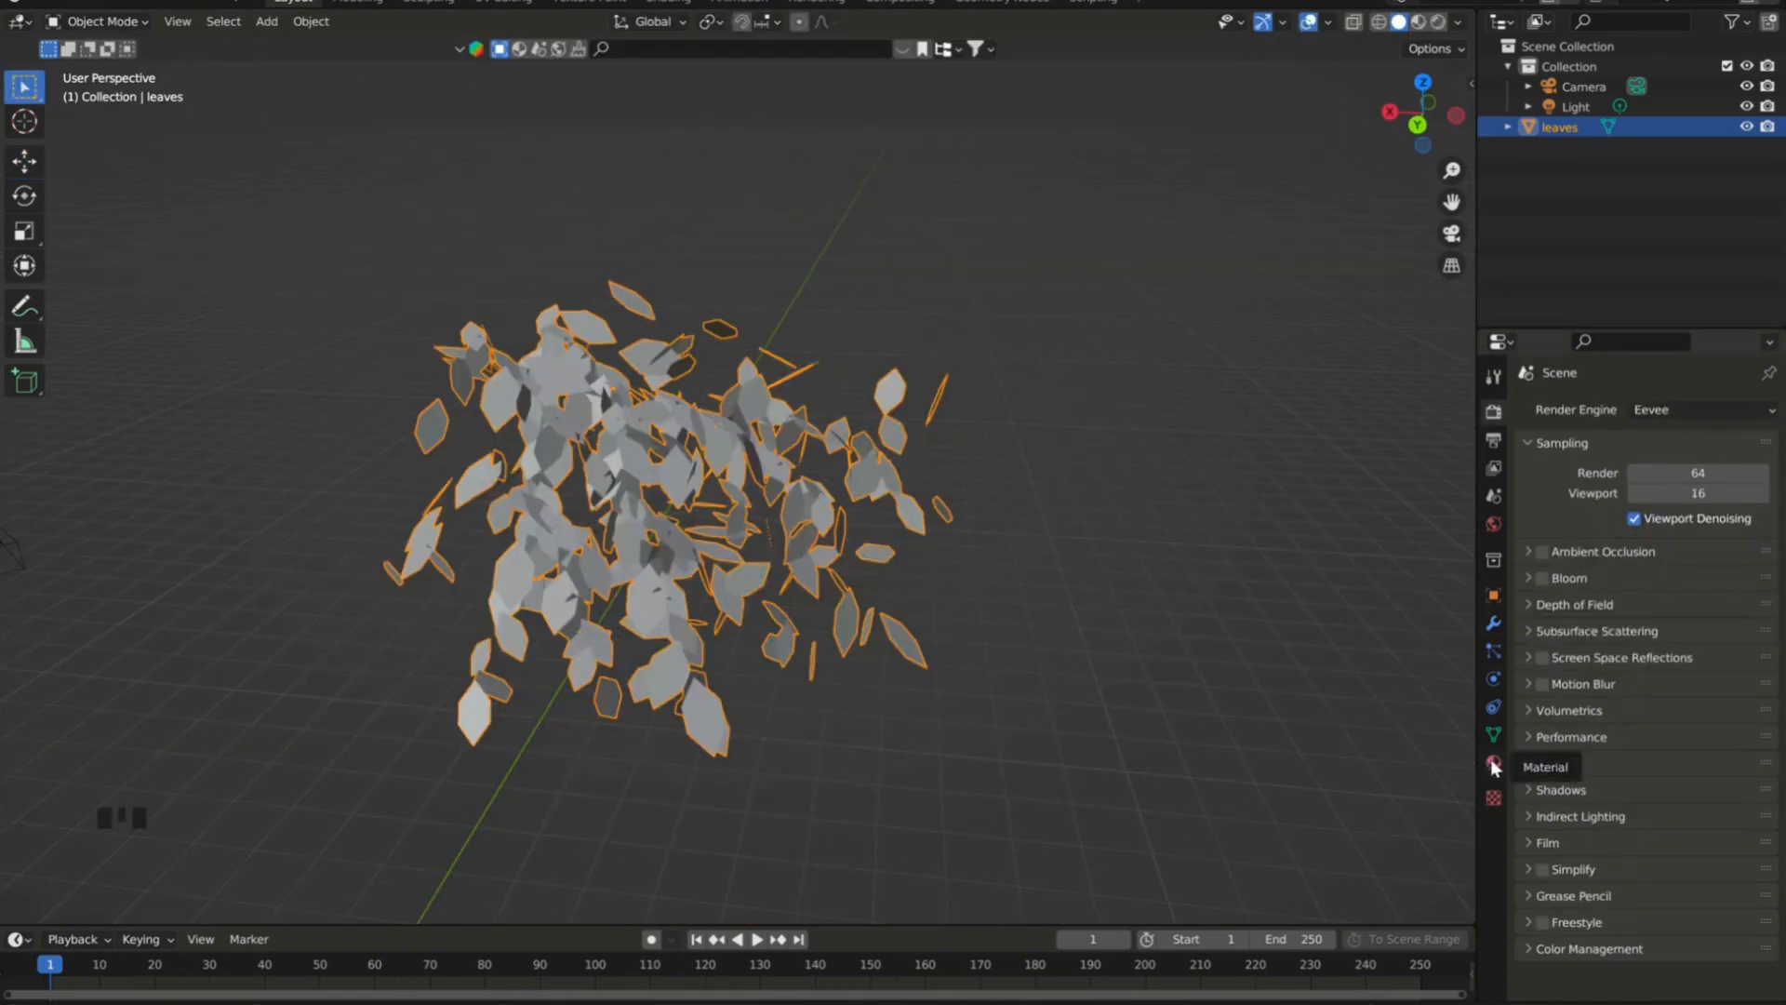
Bring up the leaves' material in the Shading workspace with the viewport in rendered shading.
{"action": "left_click", "coordinate": [1493, 766]}
{"action": "left_click", "coordinate": [672, 2]}
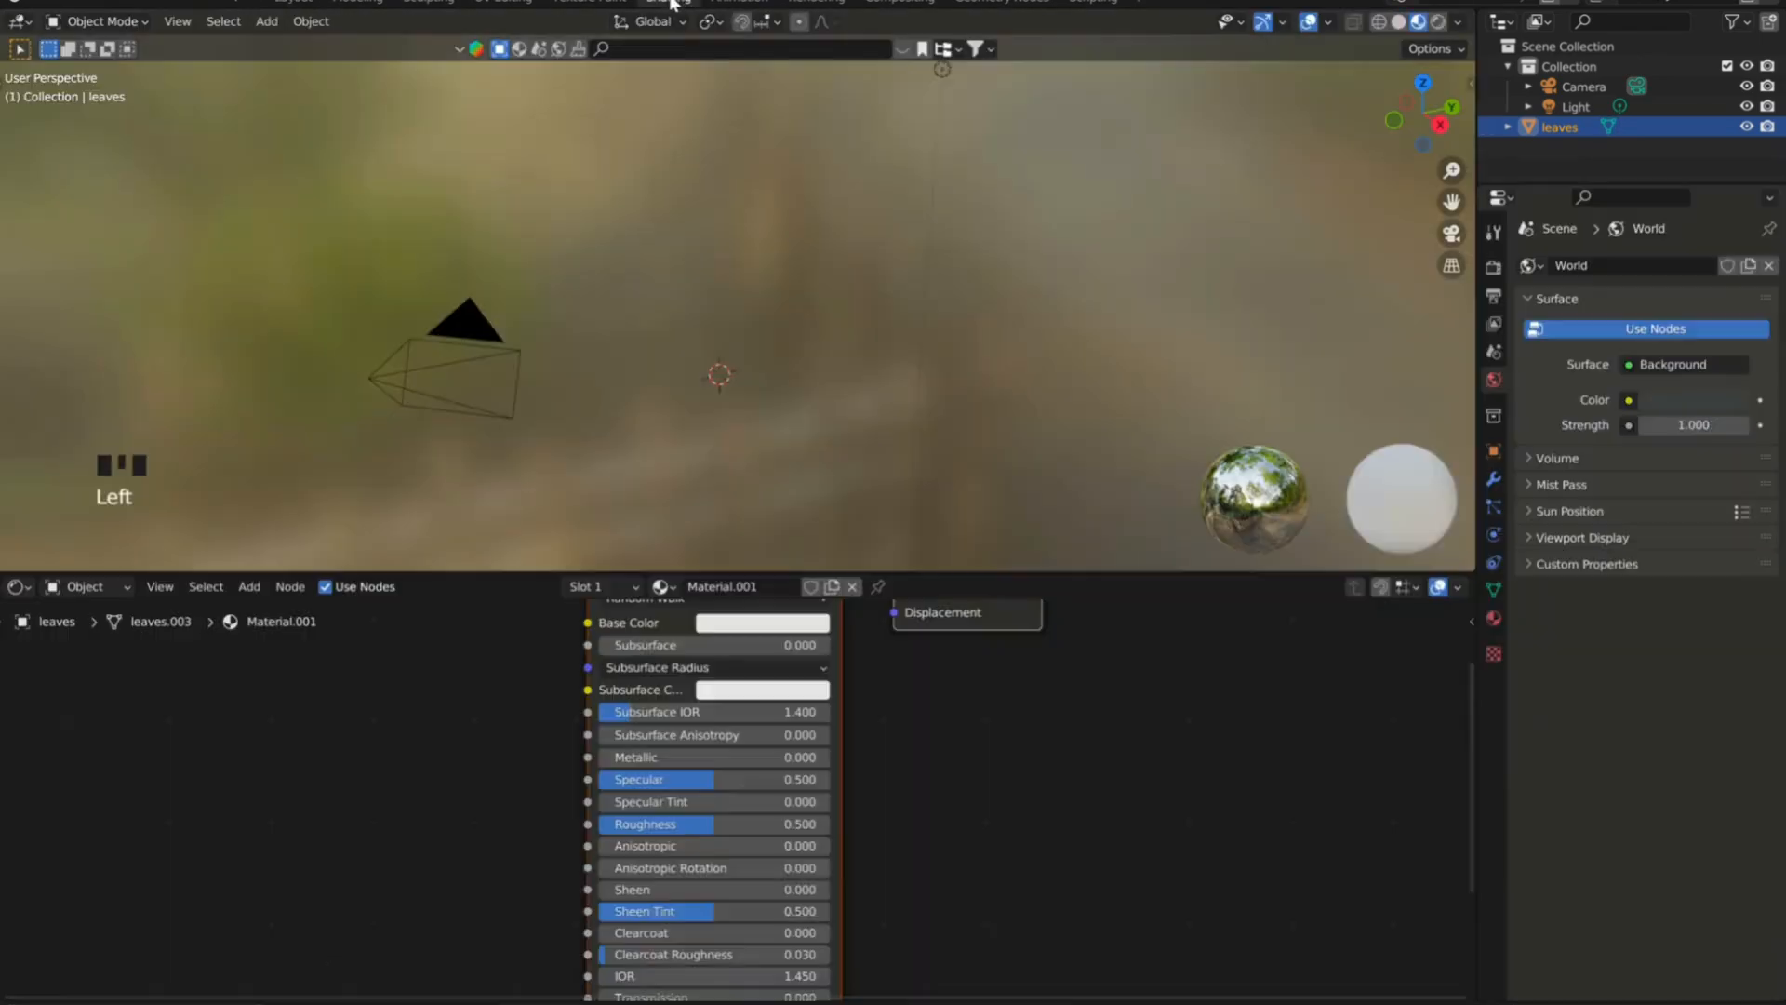
{"action": "left_click", "coordinate": [1438, 22]}
{"action": "scroll", "coordinate": [772, 402], "scroll_direction": "up", "scroll_amount": 4}
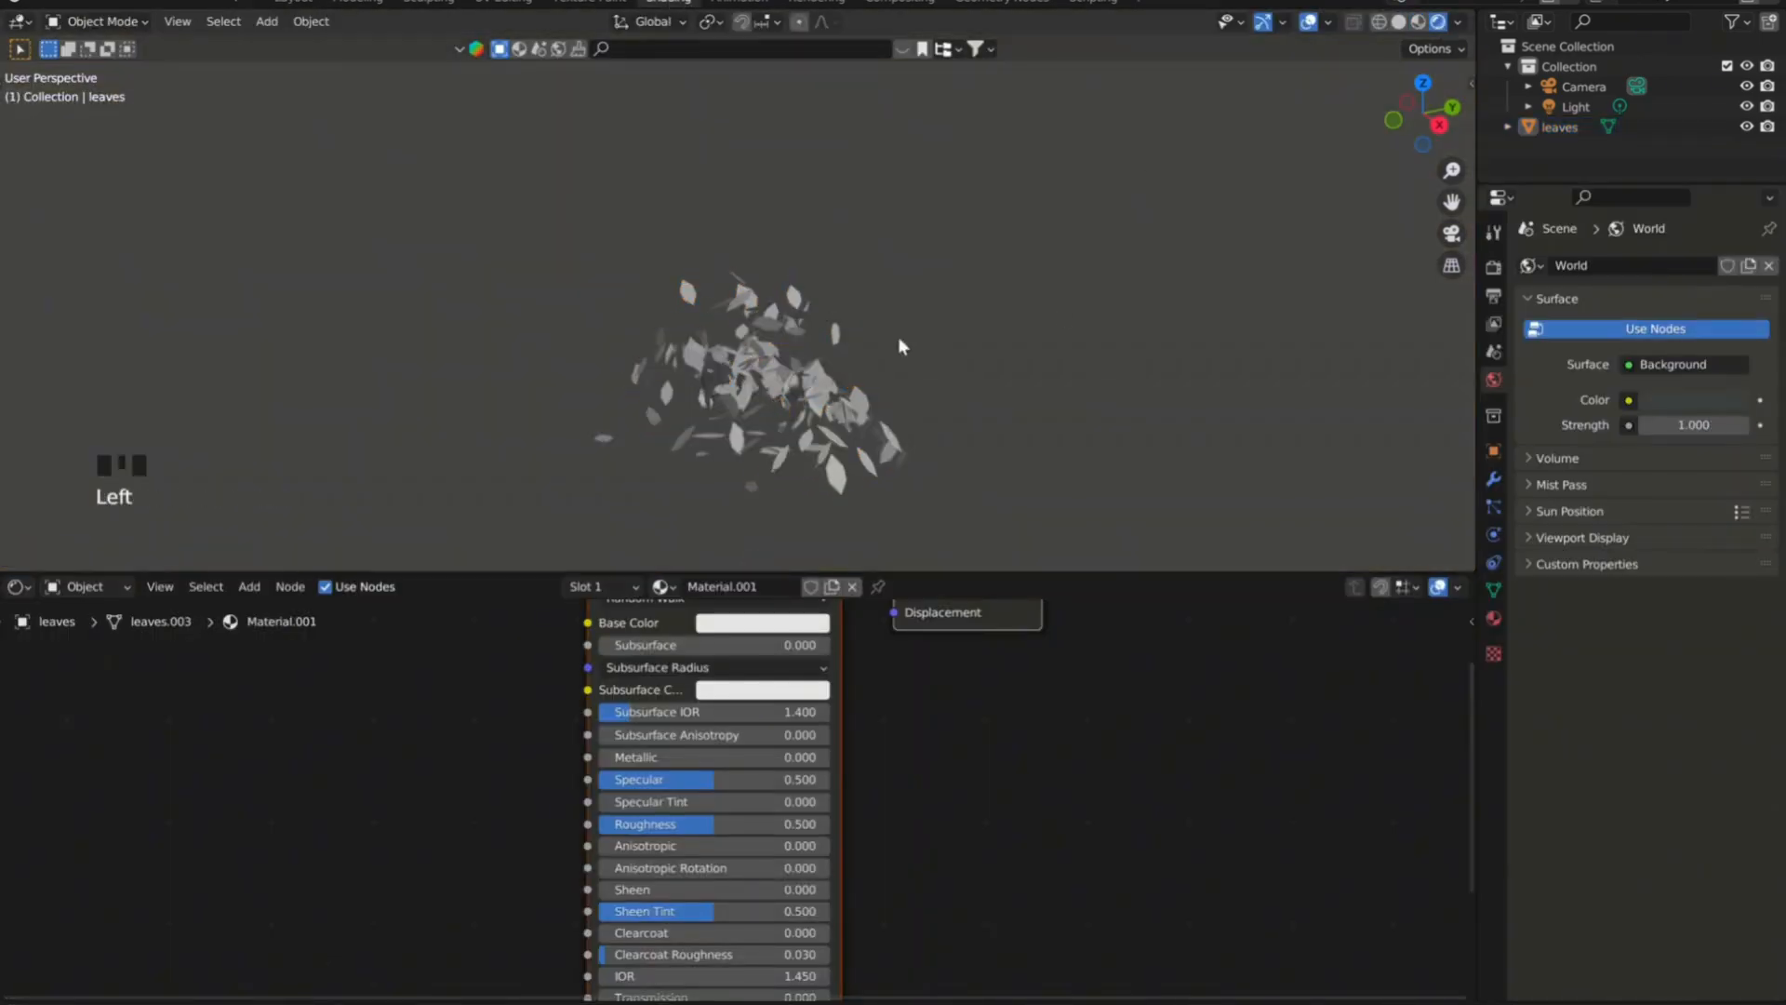
{"action": "scroll", "coordinate": [828, 744], "scroll_direction": "down", "scroll_amount": 6}
Delete the Principled BSDF node from the leaf material and add an Emission node in its place.
{"action": "left_click", "coordinate": [828, 718]}
{"action": "key", "text": "Delete"}
{"action": "left_click_drag", "start_coordinate": [1086, 765], "coordinate": [1272, 764]}
{"action": "key", "text": "shift+a"}
{"action": "type", "text": "em"}
{"action": "left_click", "coordinate": [900, 754]}
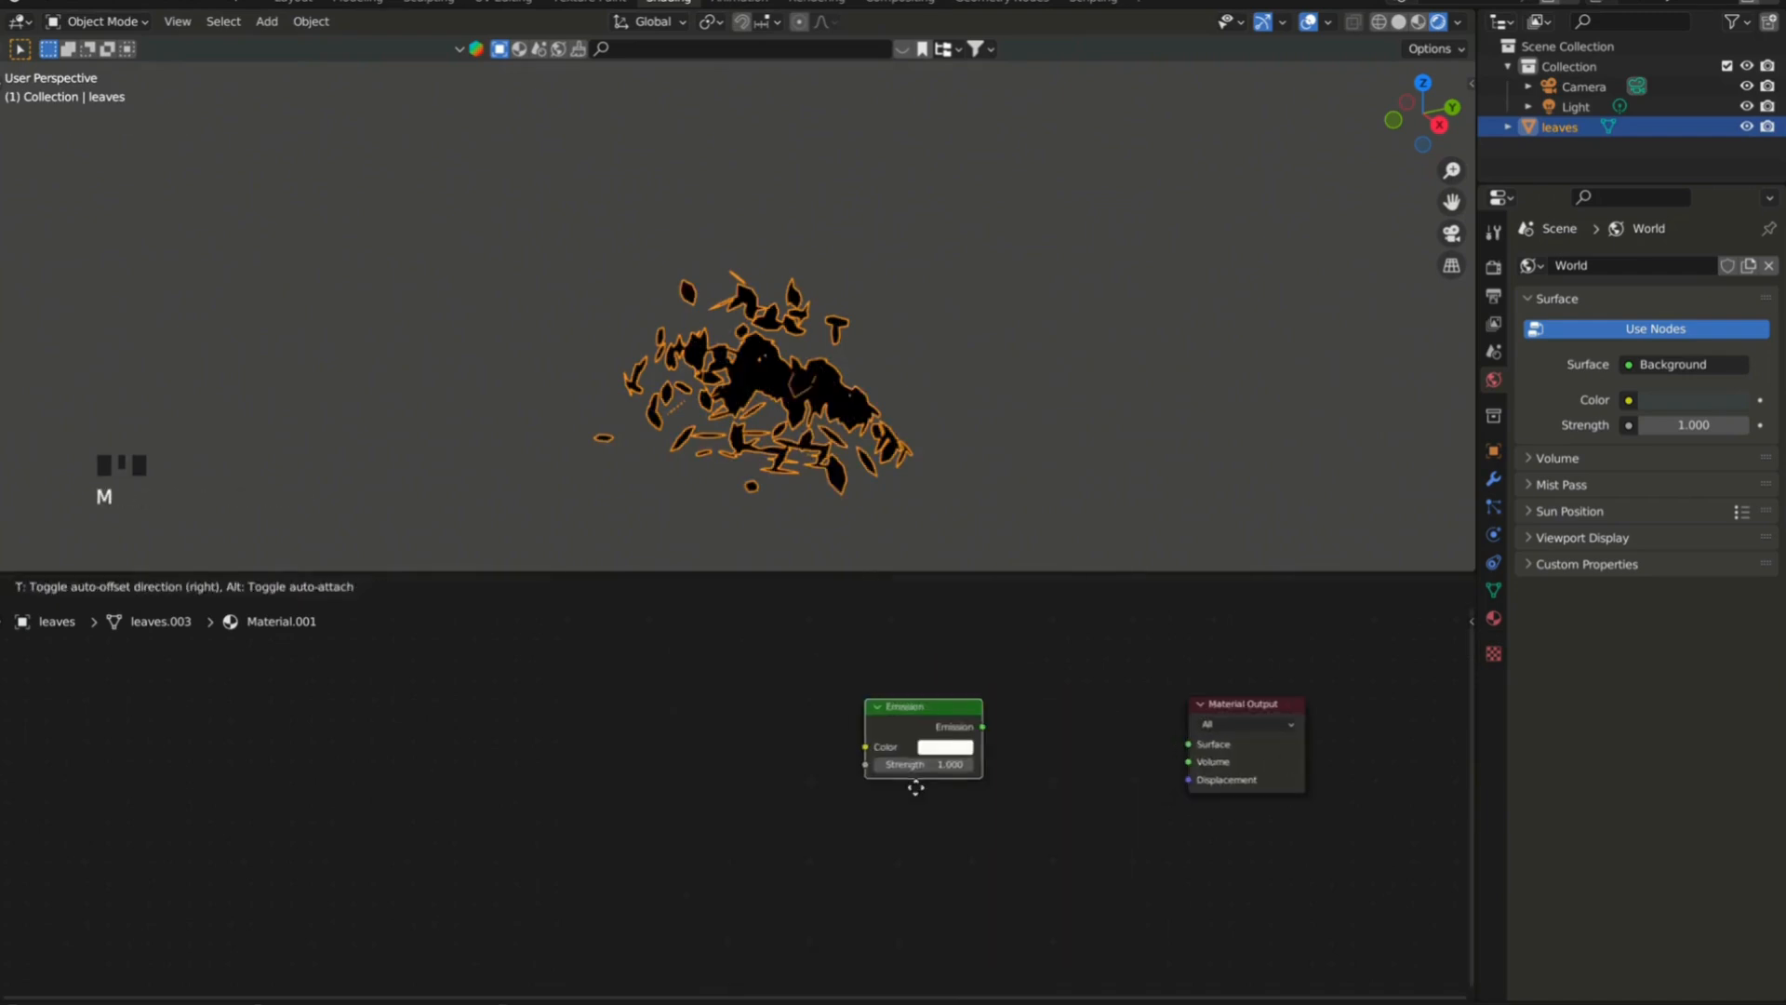
Set the Emission strength to 0.3 and feed it into the Material Output's Surface input.
{"action": "left_click", "coordinate": [930, 763]}
{"action": "type", "text": ".3"}
{"action": "key", "text": "Return"}
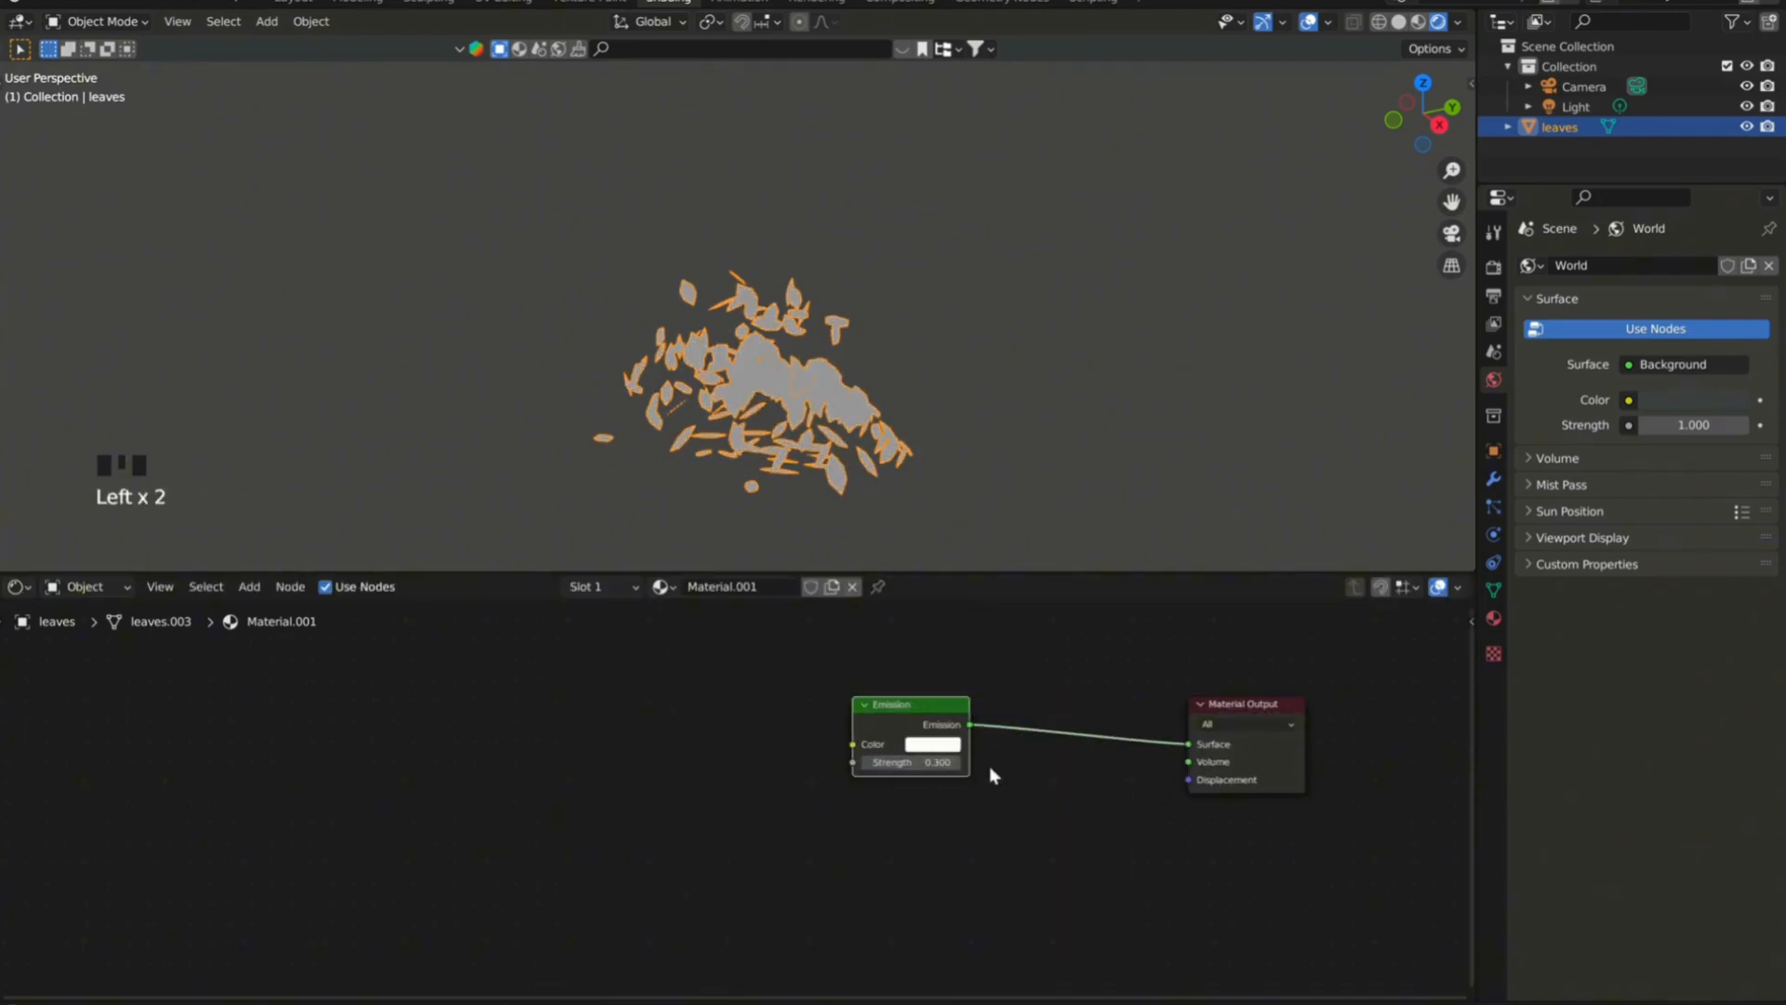
Add a Color Ramp node and link its Color output to the Emission color.
{"action": "scroll", "coordinate": [990, 768], "scroll_direction": "up", "scroll_amount": 1}
{"action": "key", "text": "shift+a"}
{"action": "left_click", "coordinate": [785, 731]}
{"action": "type", "text": "ra"}
{"action": "key", "text": "Return"}
{"action": "scroll", "coordinate": [684, 729], "scroll_direction": "down", "scroll_amount": 3}
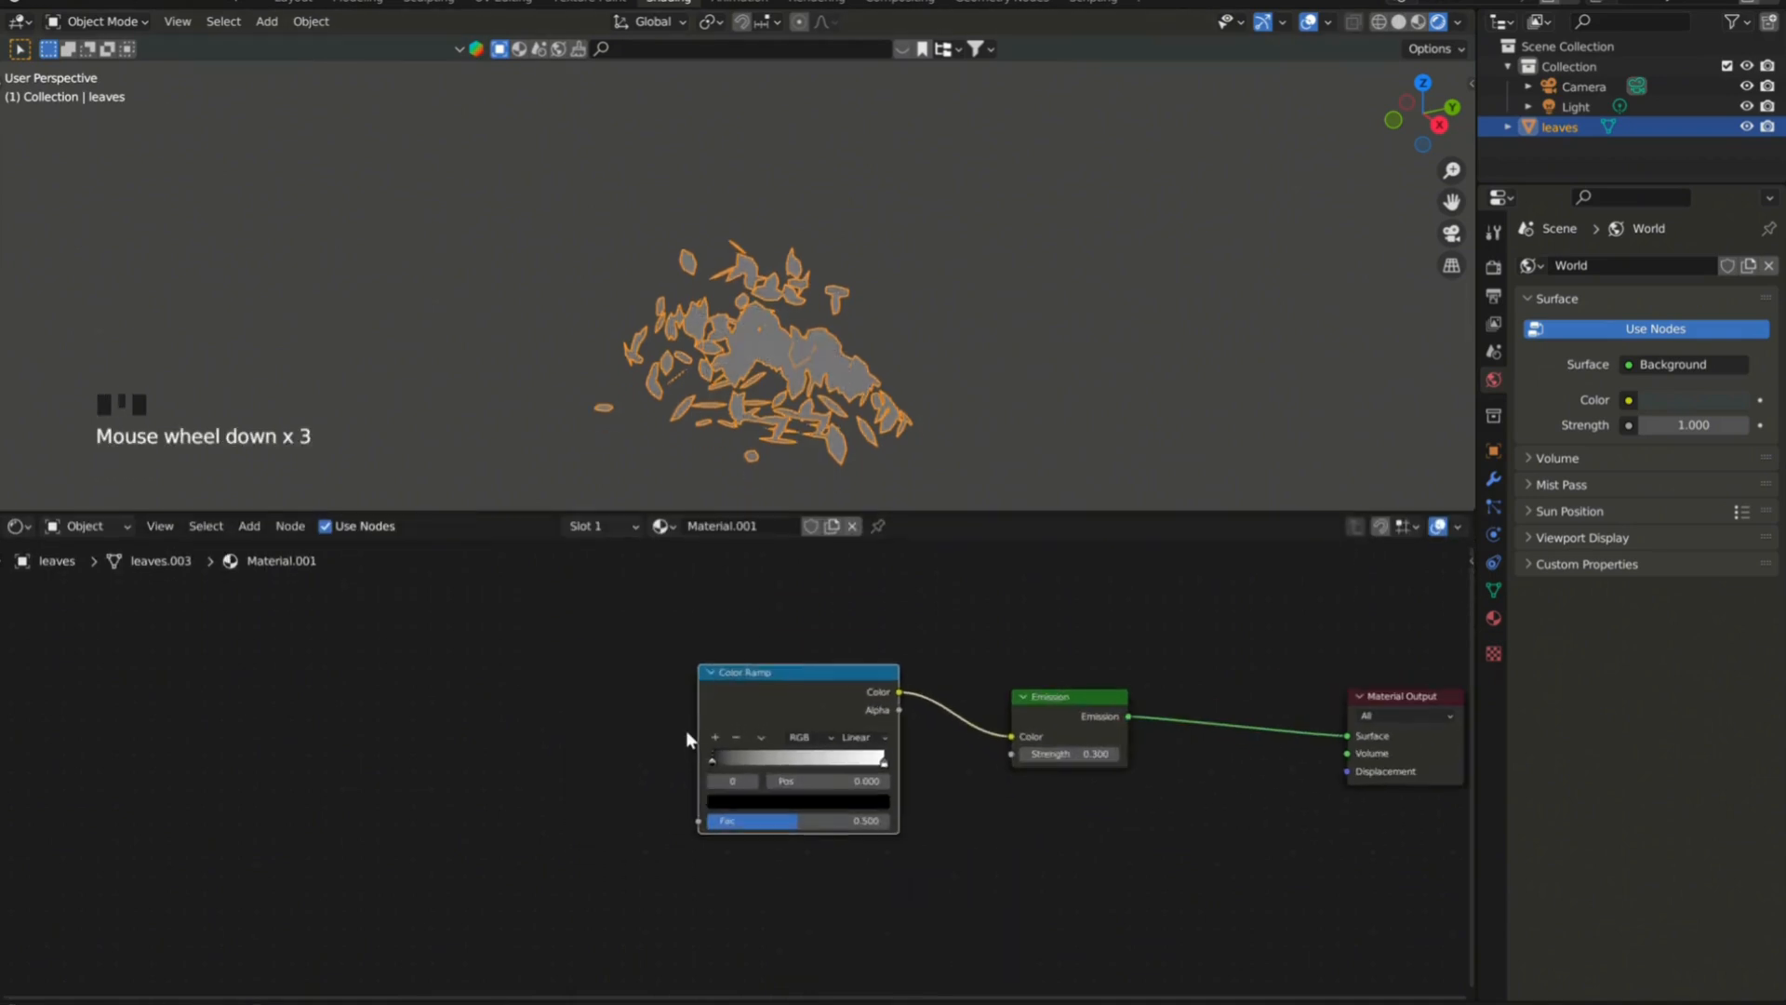
Add a Gradient Texture node and connect its Color output to the Color Ramp's Fac input.
{"action": "key", "text": "shift+a"}
{"action": "type", "text": "grad"}
{"action": "left_click_drag", "start_coordinate": [707, 826], "coordinate": [704, 823]}
Set the Gradient Texture to Quadratic and chain a Mapping node through an Invert Color node into its Vector input.
{"action": "scroll", "coordinate": [558, 765], "scroll_direction": "up", "scroll_amount": 5}
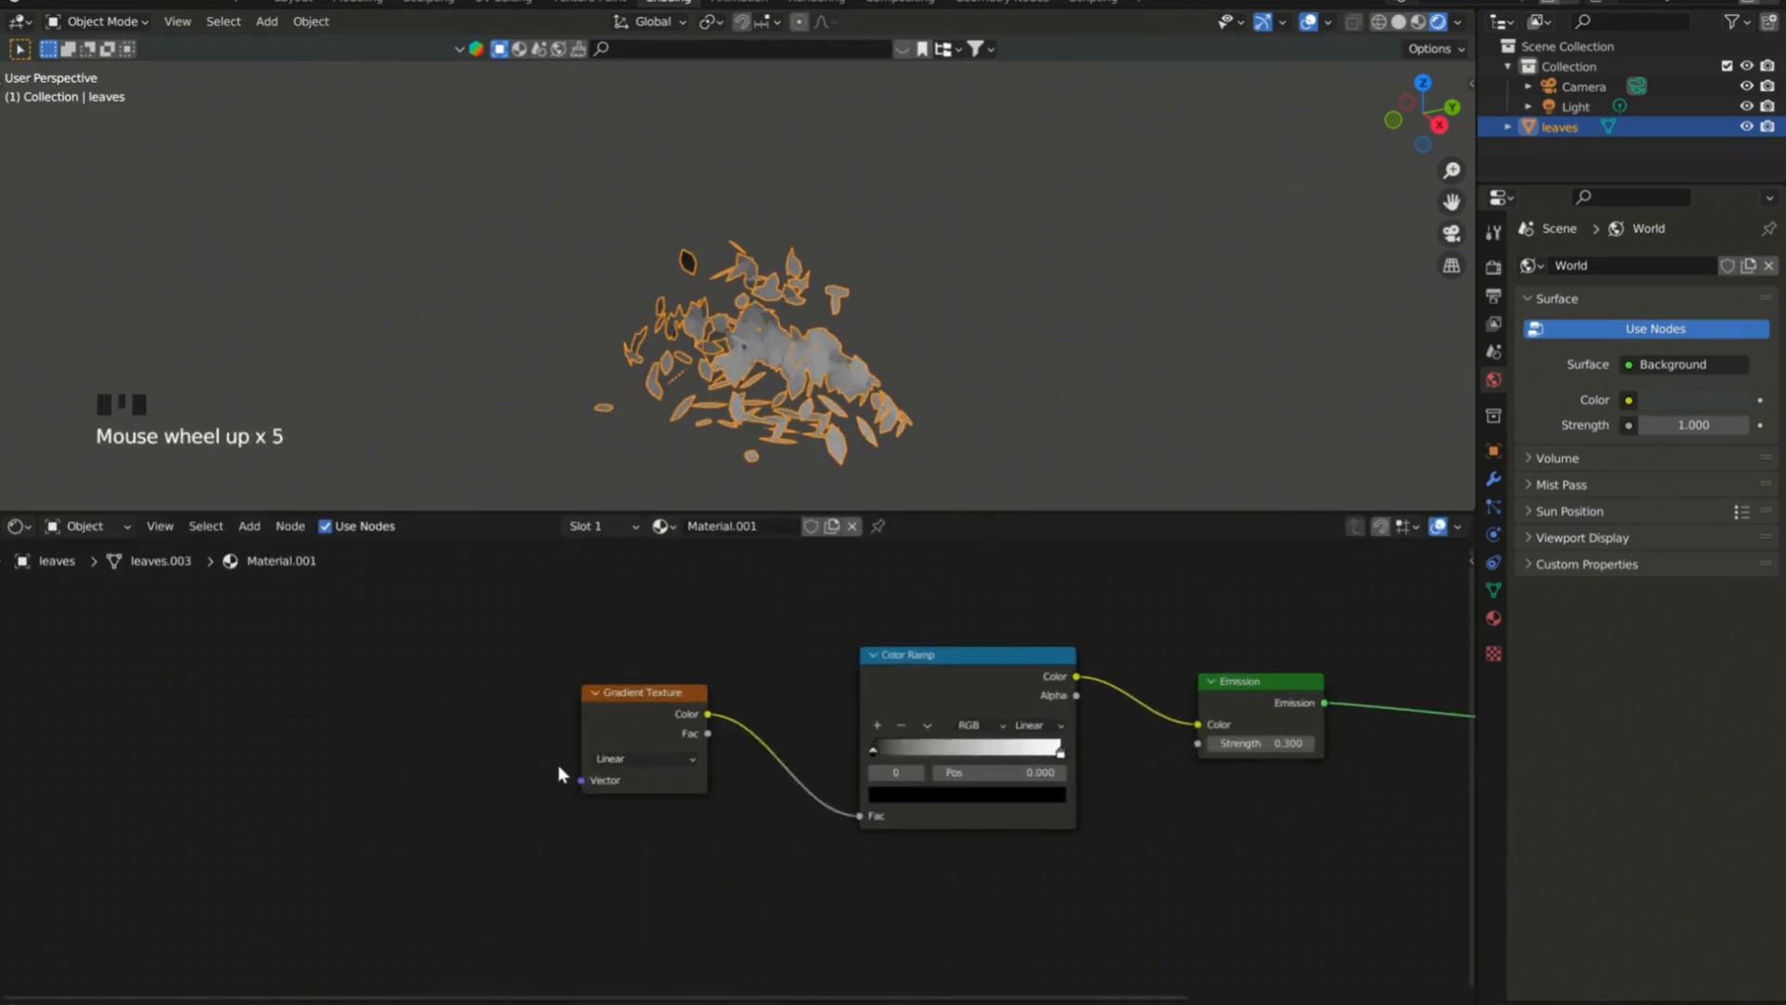
{"action": "left_click_drag", "start_coordinate": [529, 728], "coordinate": [456, 721]}
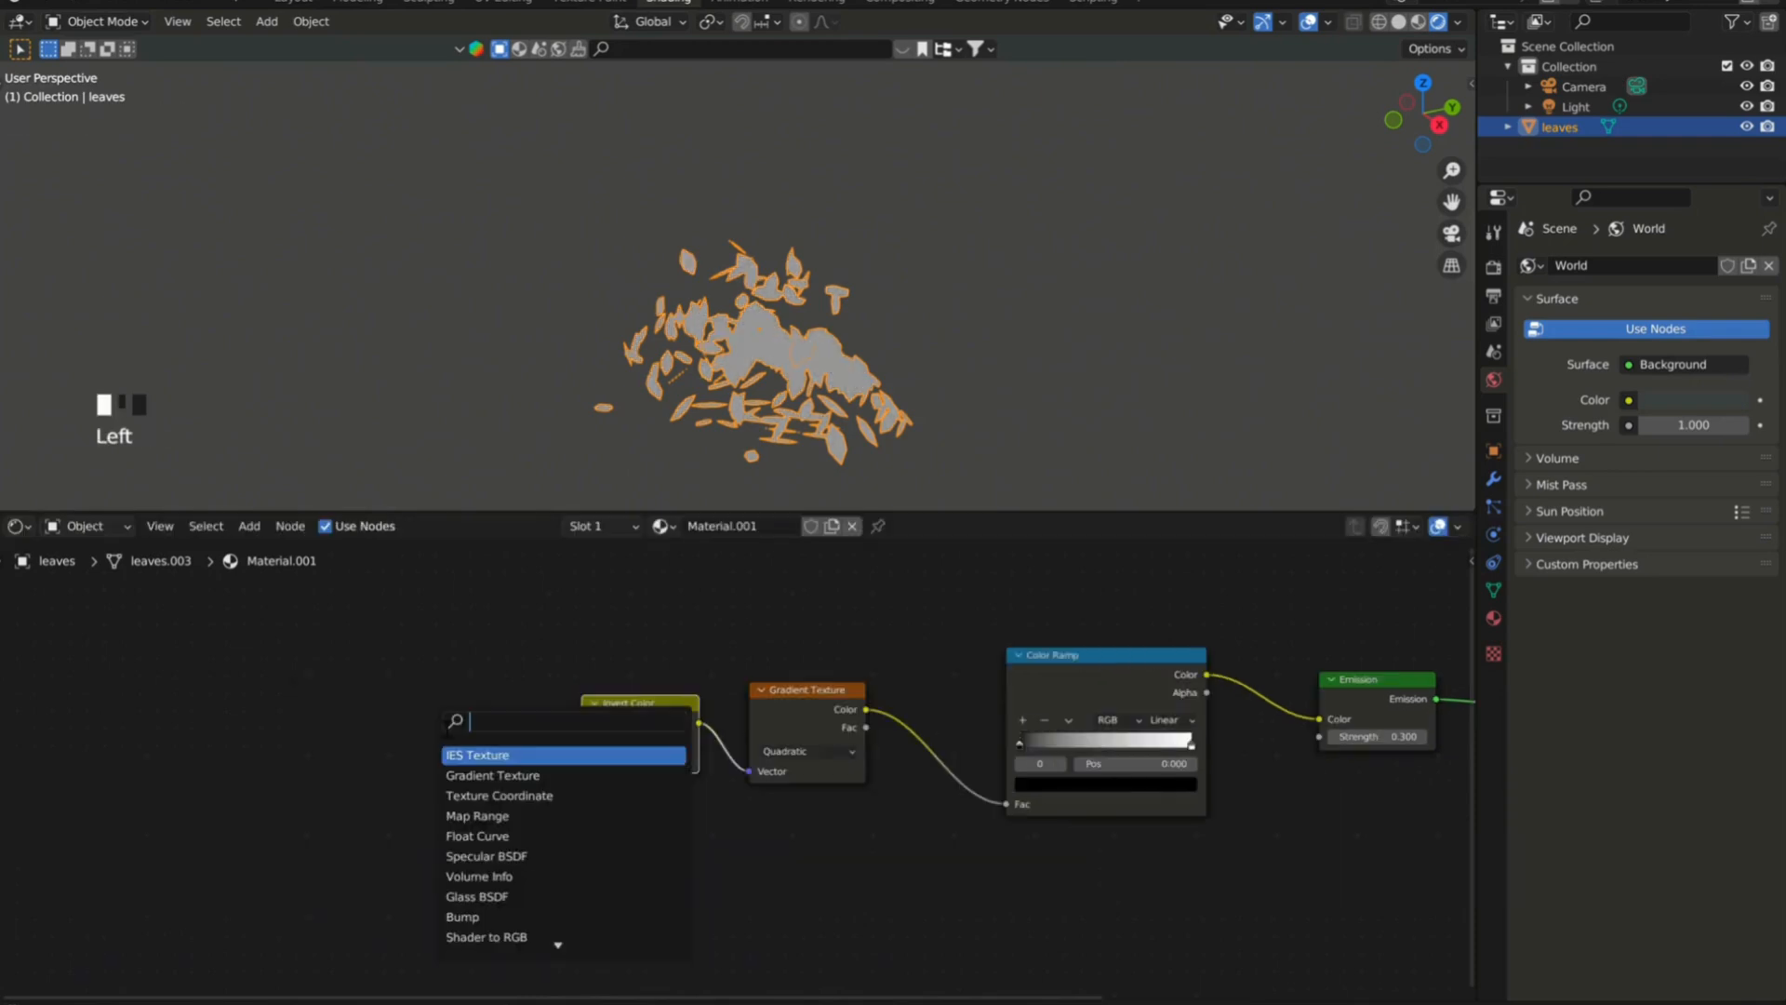
{"action": "key", "text": "Return"}
Add a Texture Coordinate node and link its Generated output to the Mapping node's Vector input.
{"action": "key", "text": "shift+a"}
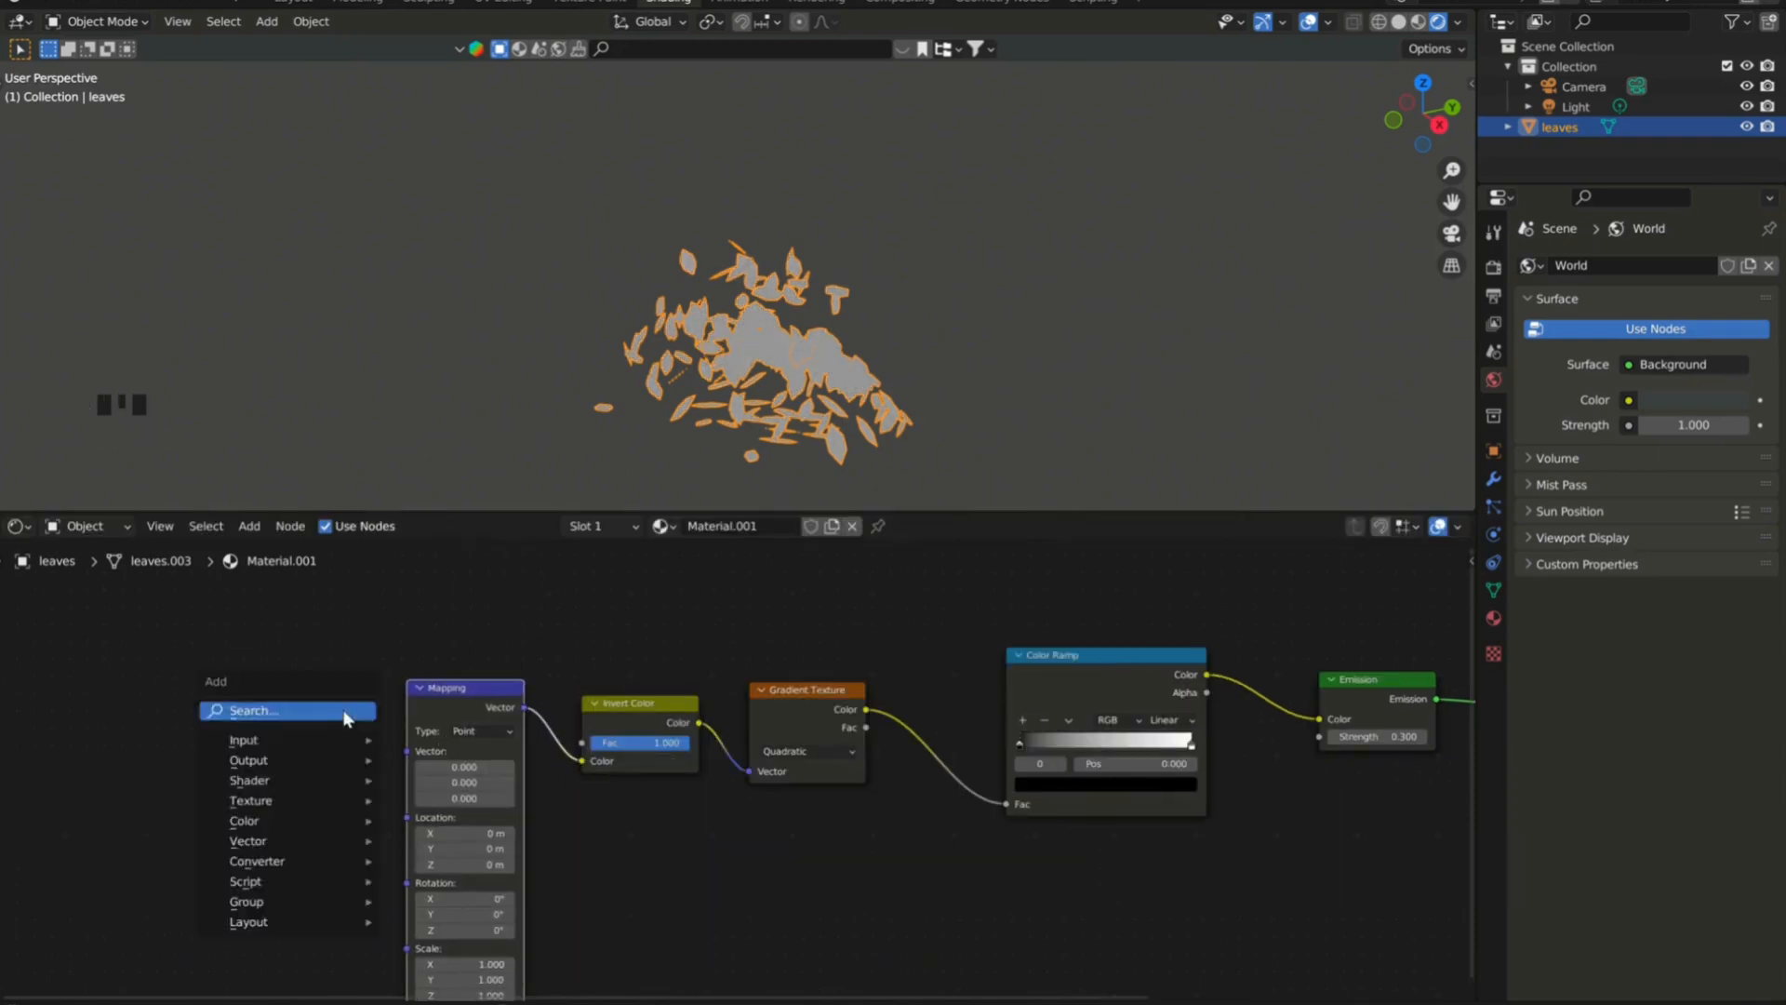
{"action": "type", "text": "texture co"}
{"action": "key", "text": "Return"}
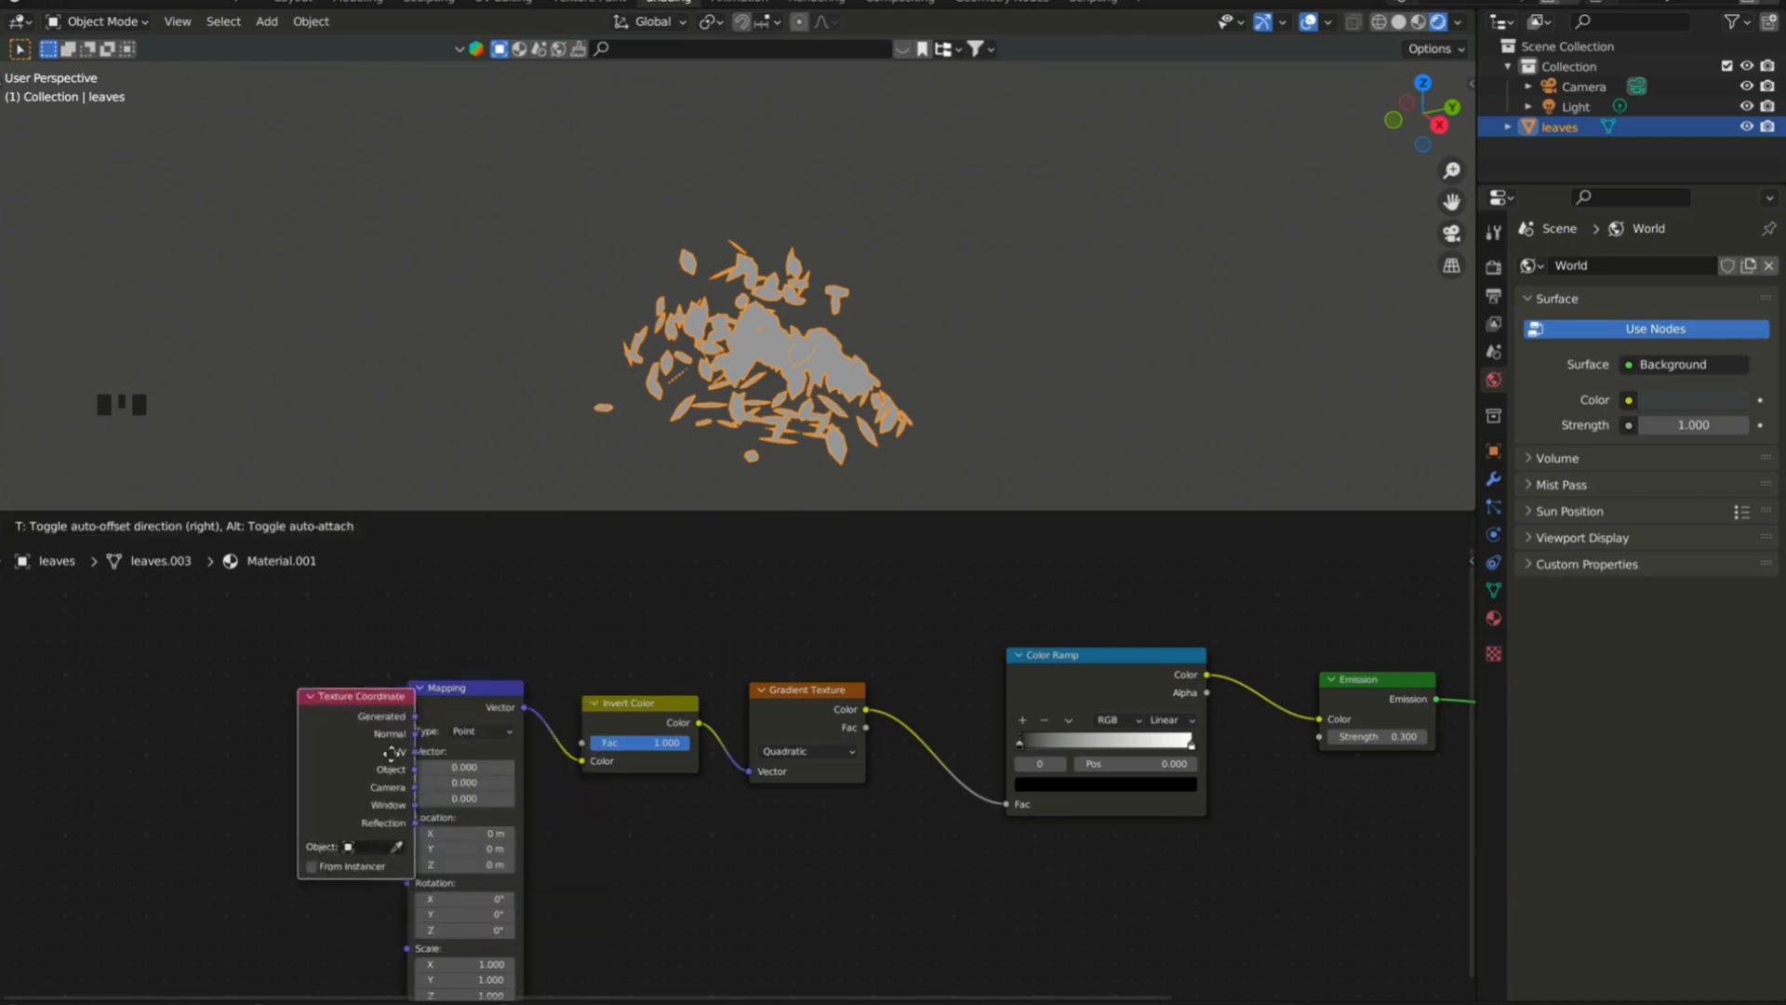
{"action": "left_click", "coordinate": [243, 755]}
{"action": "left_click_drag", "start_coordinate": [271, 723], "coordinate": [406, 752]}
{"action": "left_click_drag", "start_coordinate": [204, 716], "coordinate": [234, 718]}
Recolor the Color Ramp in shades of green, moving the light stop inward and adding a mid-green stop at 0.464.
{"action": "scroll", "coordinate": [883, 786], "scroll_direction": "down", "scroll_amount": 2}
{"action": "scroll", "coordinate": [883, 786], "scroll_direction": "up", "scroll_amount": 3}
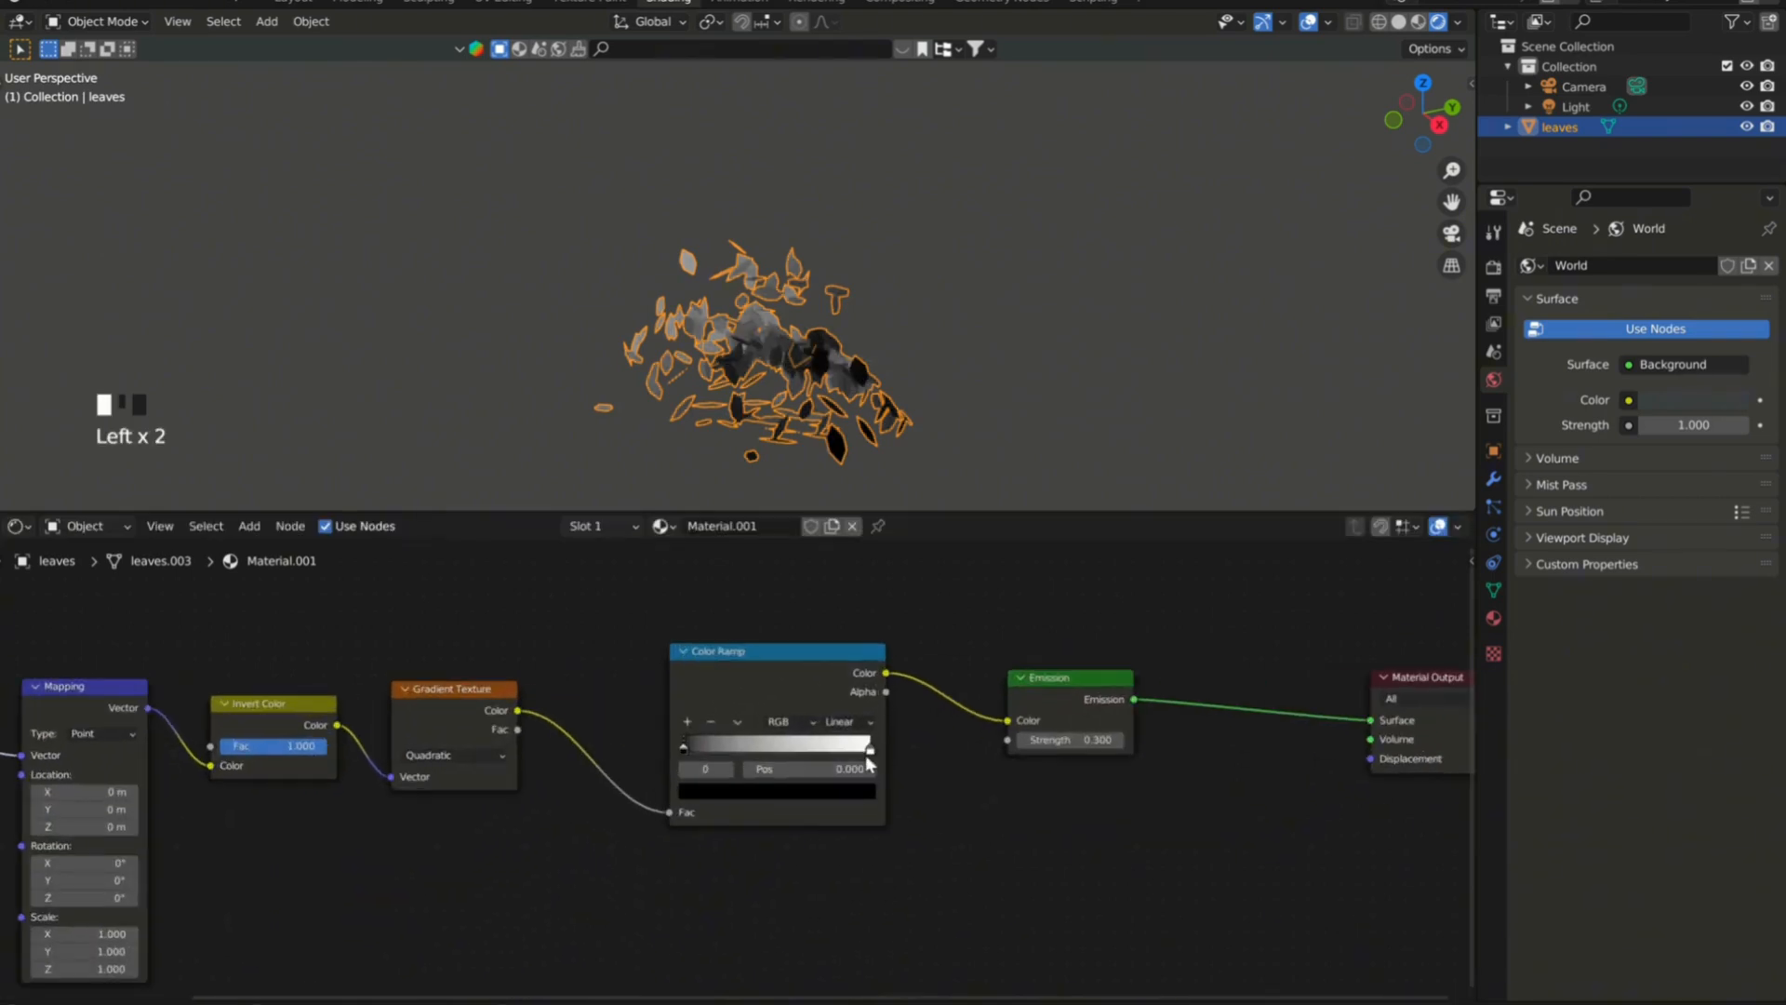
{"action": "left_click_drag", "start_coordinate": [869, 752], "coordinate": [819, 751]}
{"action": "left_click", "coordinate": [772, 790]}
{"action": "left_click_drag", "start_coordinate": [744, 600], "coordinate": [721, 590]}
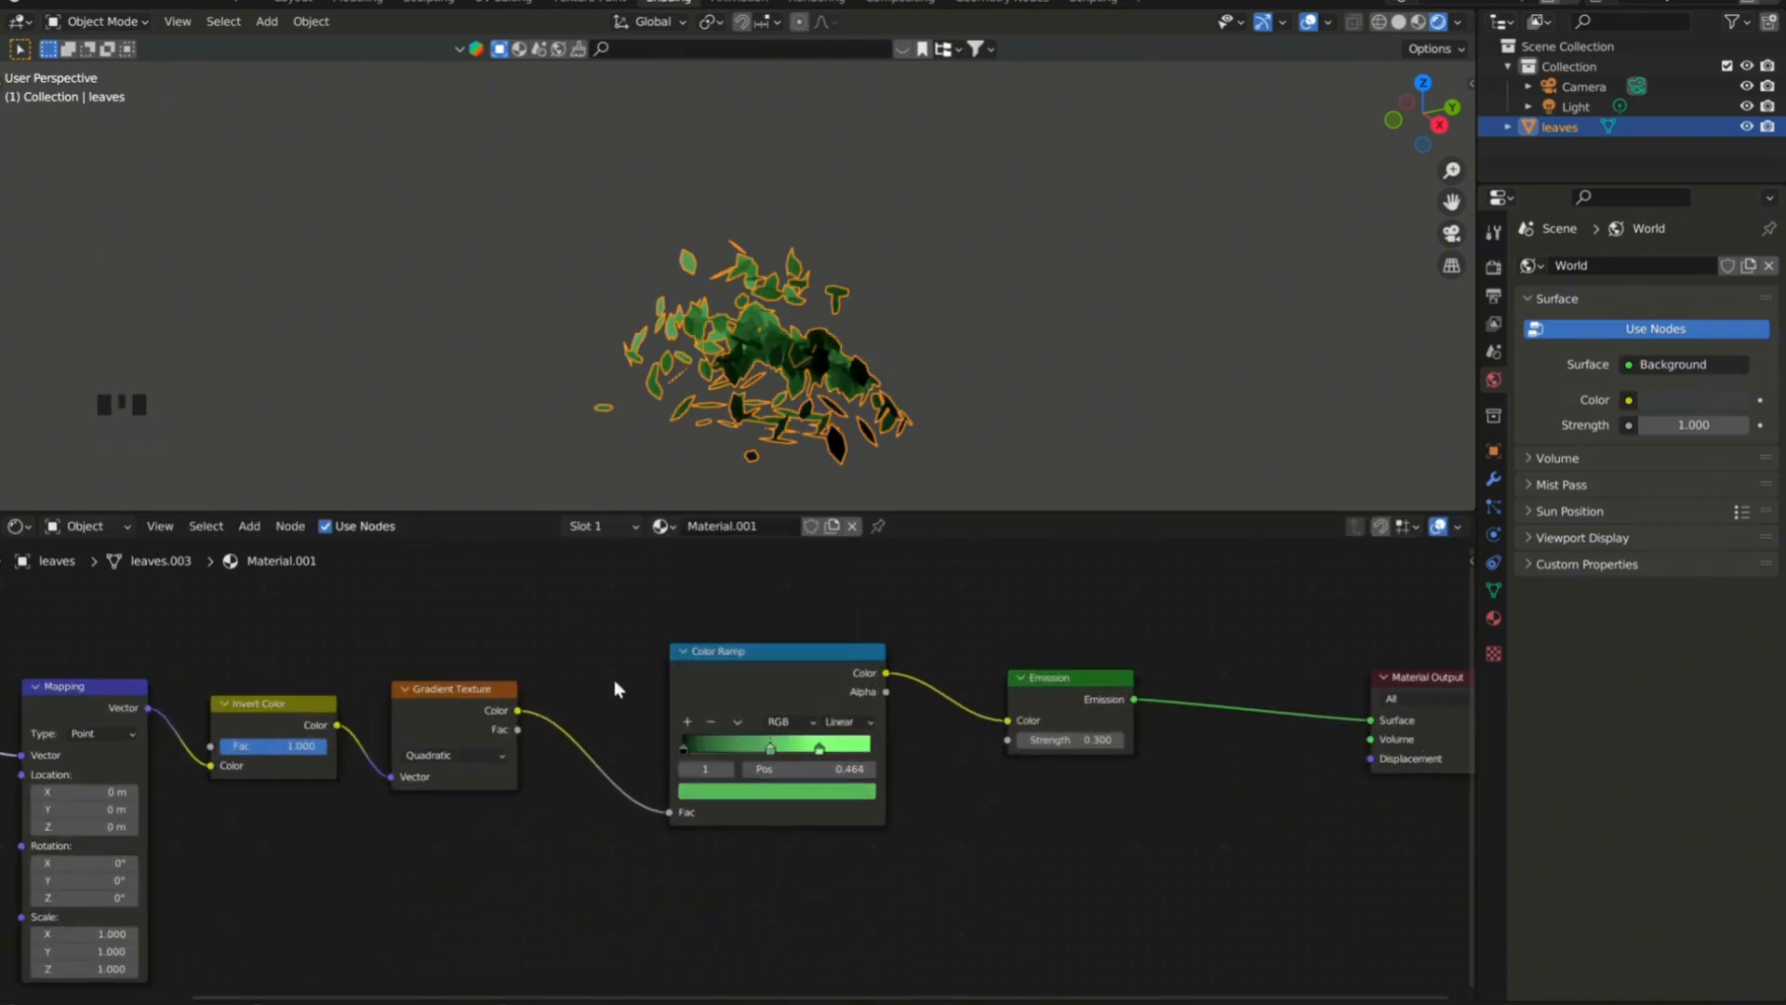
{"action": "left_click_drag", "start_coordinate": [828, 660], "coordinate": [827, 550]}
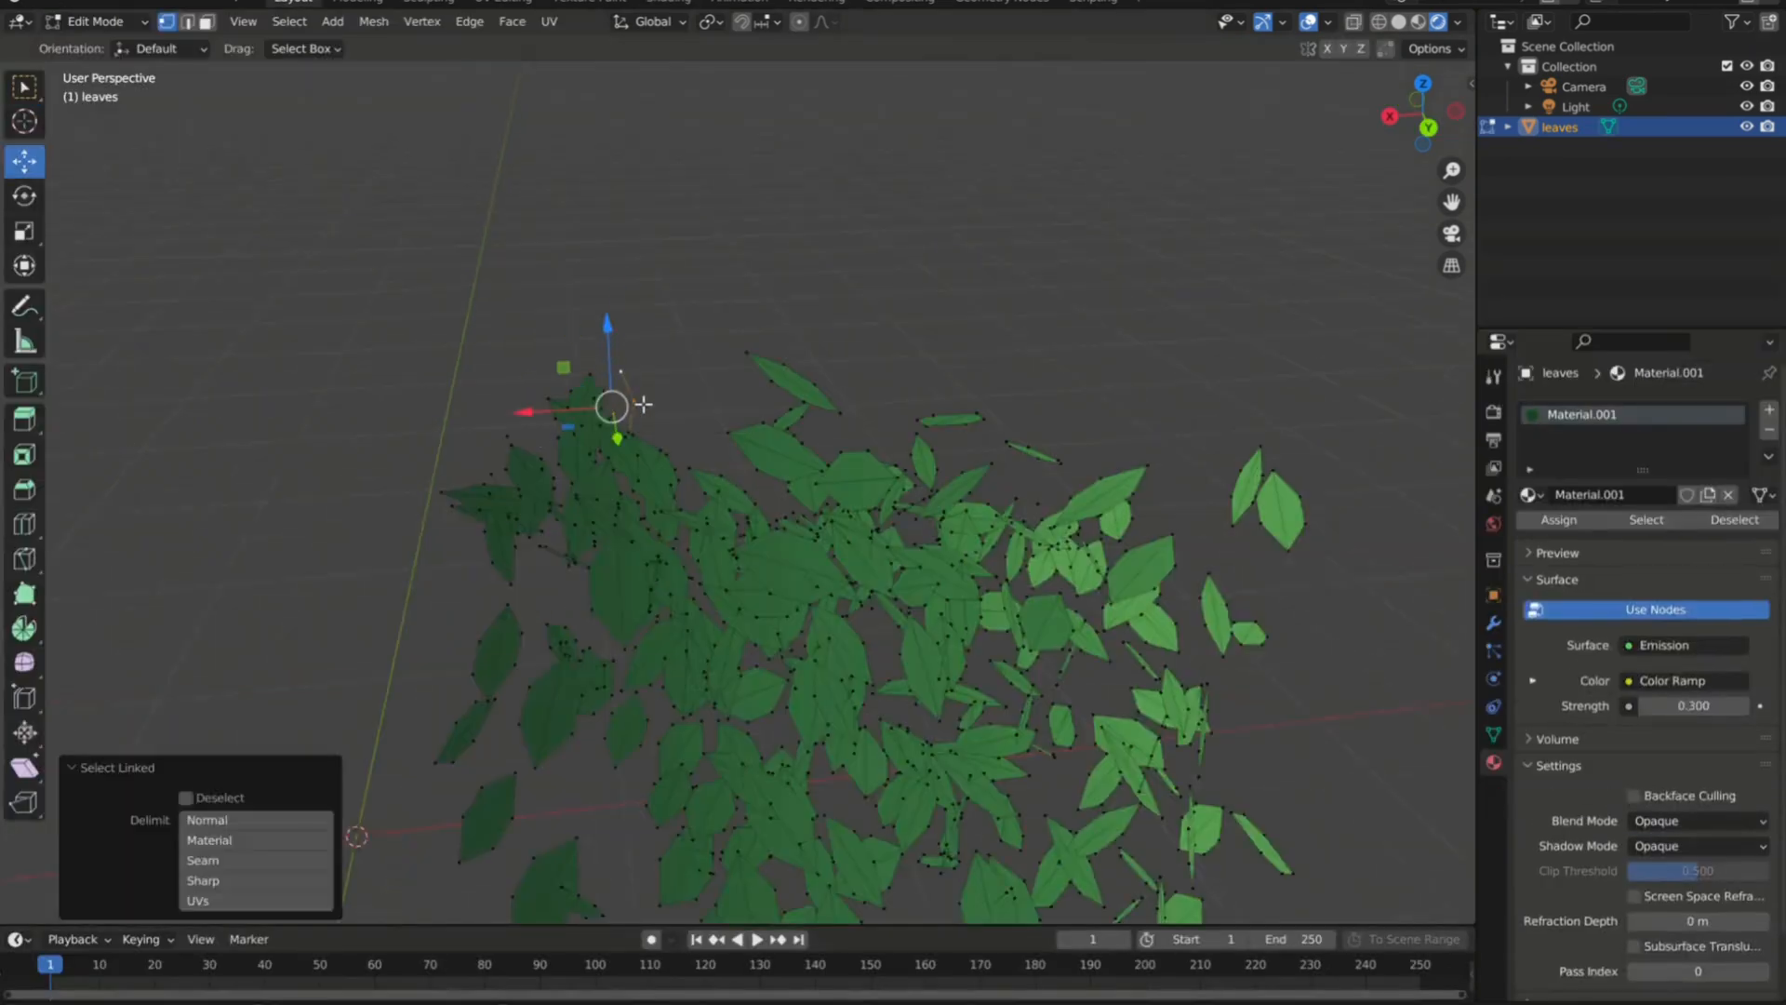
Duplicate a group of leaves in place, rotate the copy about 172 degrees and reposition it to thicken the cluster.
{"action": "scroll", "coordinate": [539, 498], "scroll_direction": "up", "scroll_amount": 3}
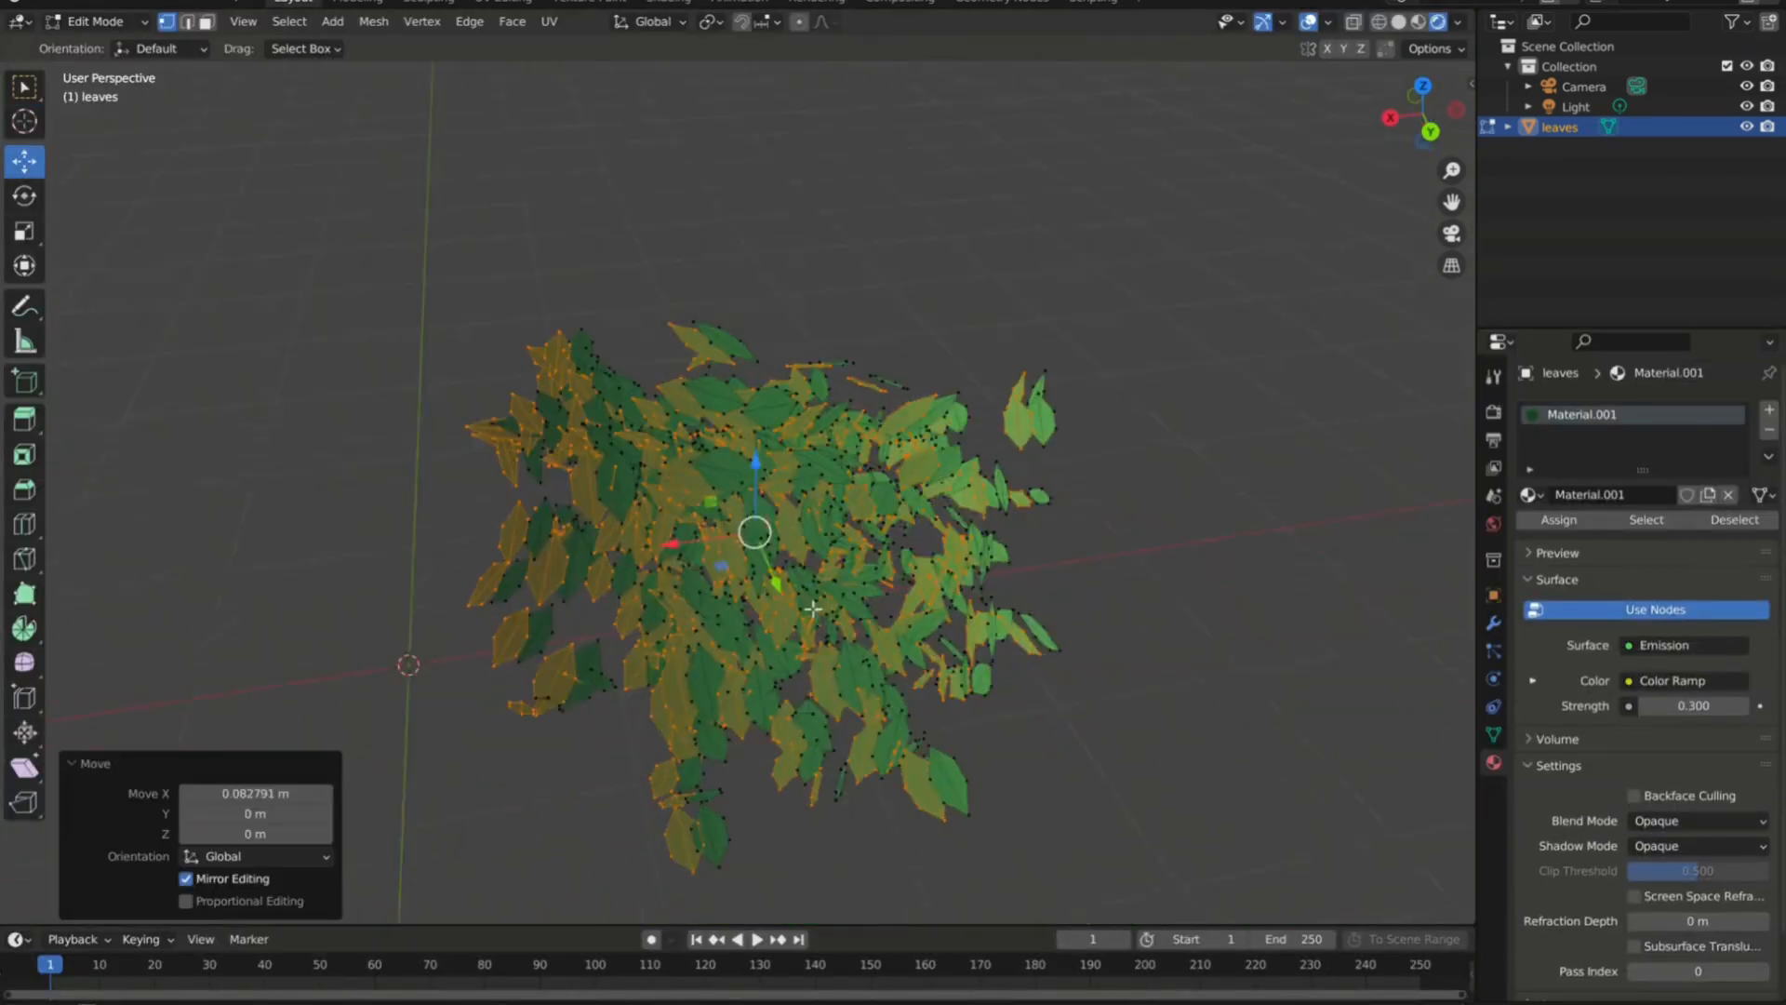
{"action": "middle_click_drag", "start_coordinate": [754, 527], "coordinate": [586, 422]}
{"action": "left_click", "coordinate": [1121, 346]}
{"action": "left_click_drag", "start_coordinate": [595, 279], "coordinate": [1073, 465]}
{"action": "key", "text": "shift+d"}
{"action": "right_click", "coordinate": [1072, 382]}
{"action": "key", "text": "r"}
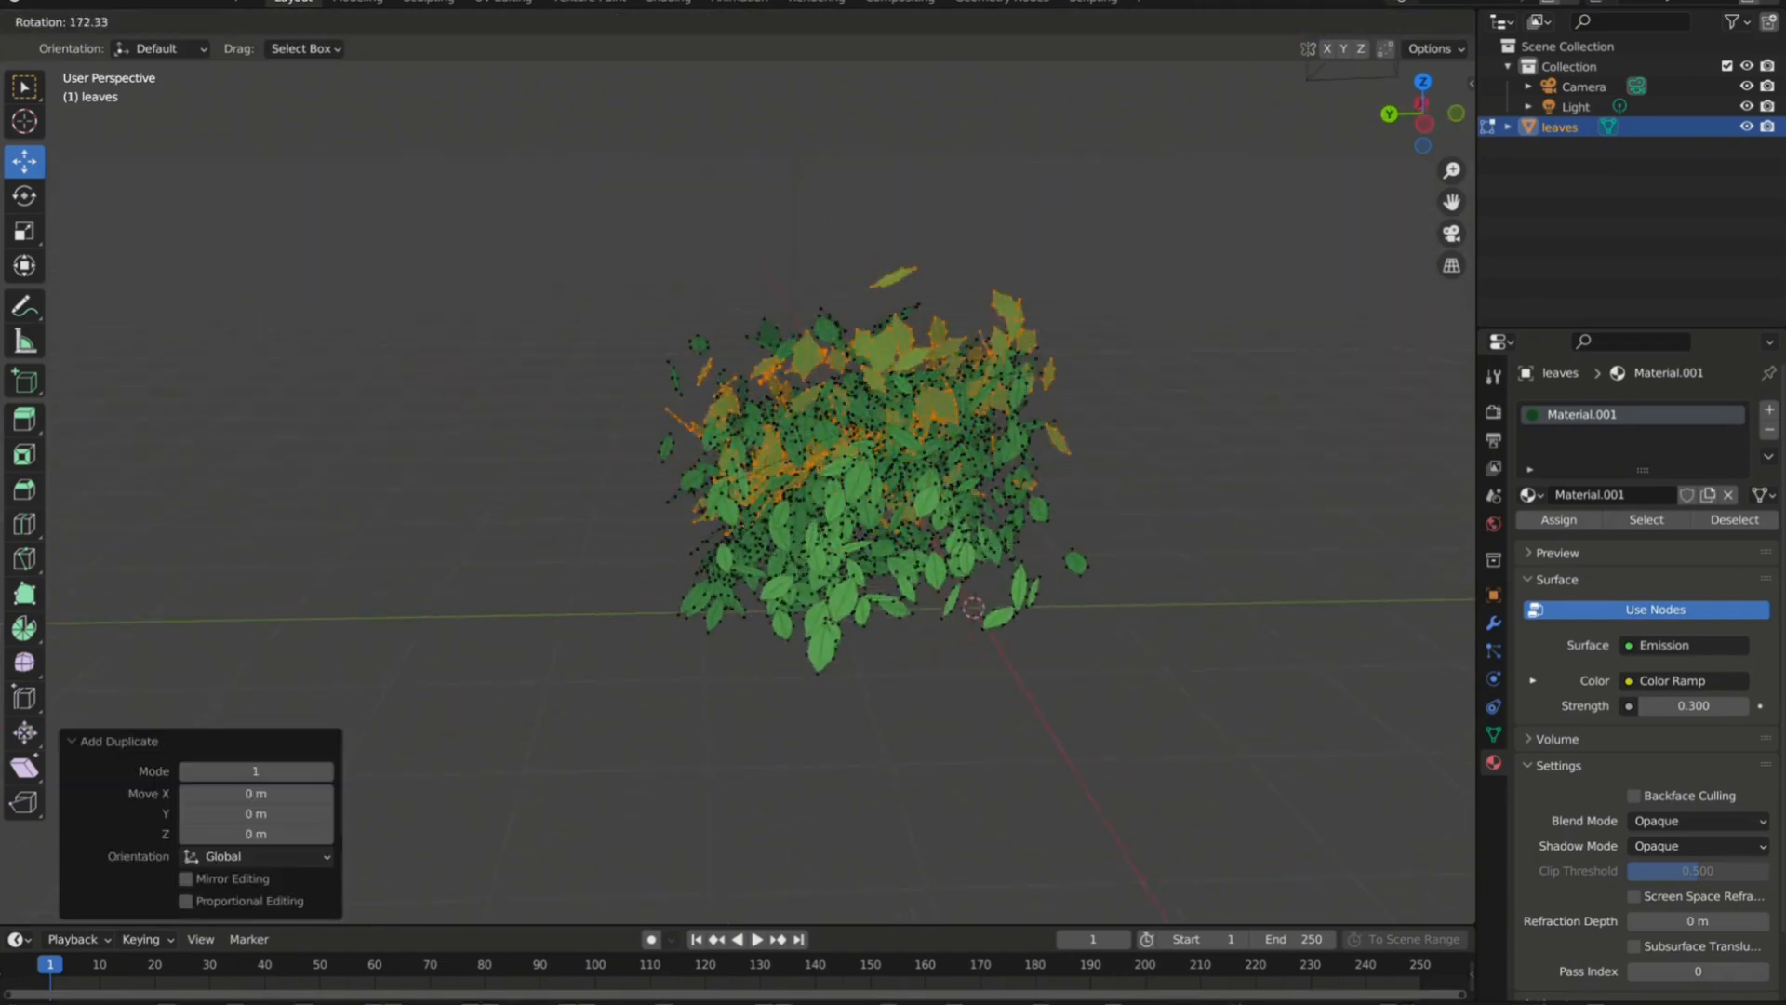
{"action": "left_click", "coordinate": [605, 437]}
{"action": "left_click_drag", "start_coordinate": [855, 231], "coordinate": [951, 303]}
{"action": "middle_click_drag", "start_coordinate": [951, 316], "coordinate": [1051, 372]}
Leave mesh editing and apply All Transforms to the leaves object.
{"action": "key", "text": "Tab"}
{"action": "scroll", "coordinate": [997, 510], "scroll_direction": "down", "scroll_amount": 2}
{"action": "left_click", "coordinate": [930, 513]}
{"action": "key", "text": "ctrl+a"}
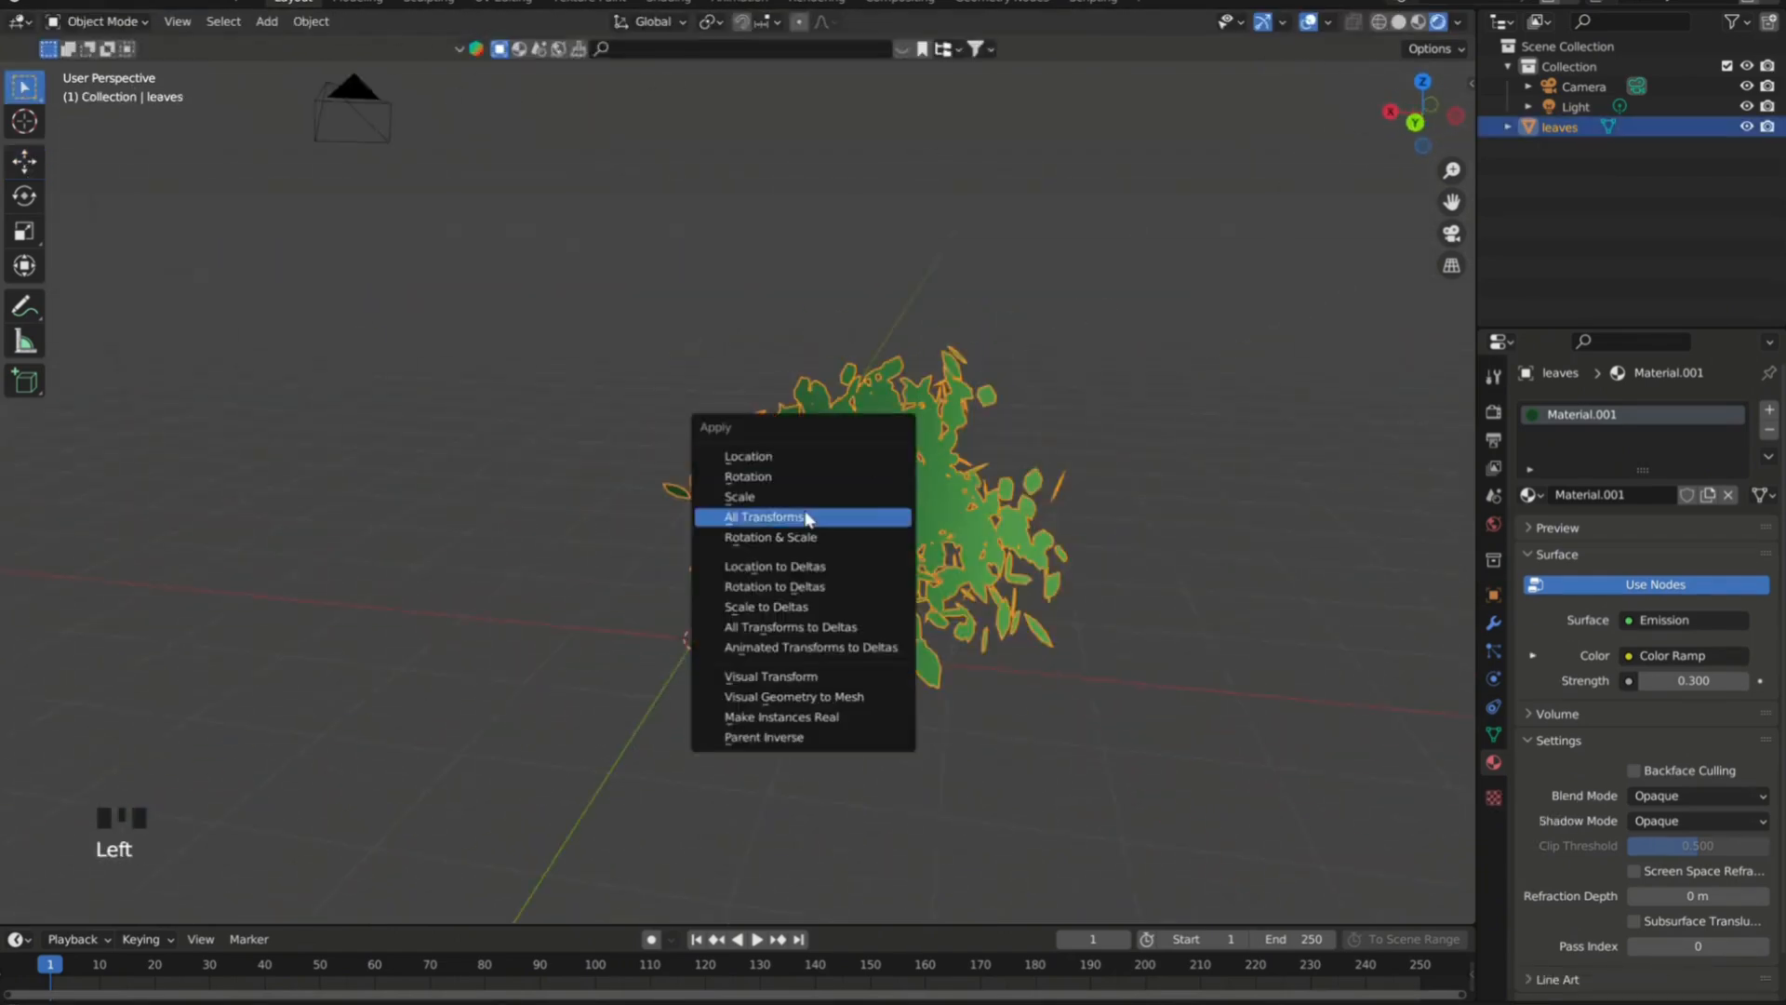
{"action": "left_click", "coordinate": [809, 518]}
Make two duplicates of the leaf cluster and place them beside the original to build up the foliage.
{"action": "key", "text": "shift+d"}
{"action": "left_click", "coordinate": [721, 585]}
{"action": "key", "text": "shift+d"}
{"action": "left_click", "coordinate": [772, 507]}
{"action": "left_click", "coordinate": [785, 506]}
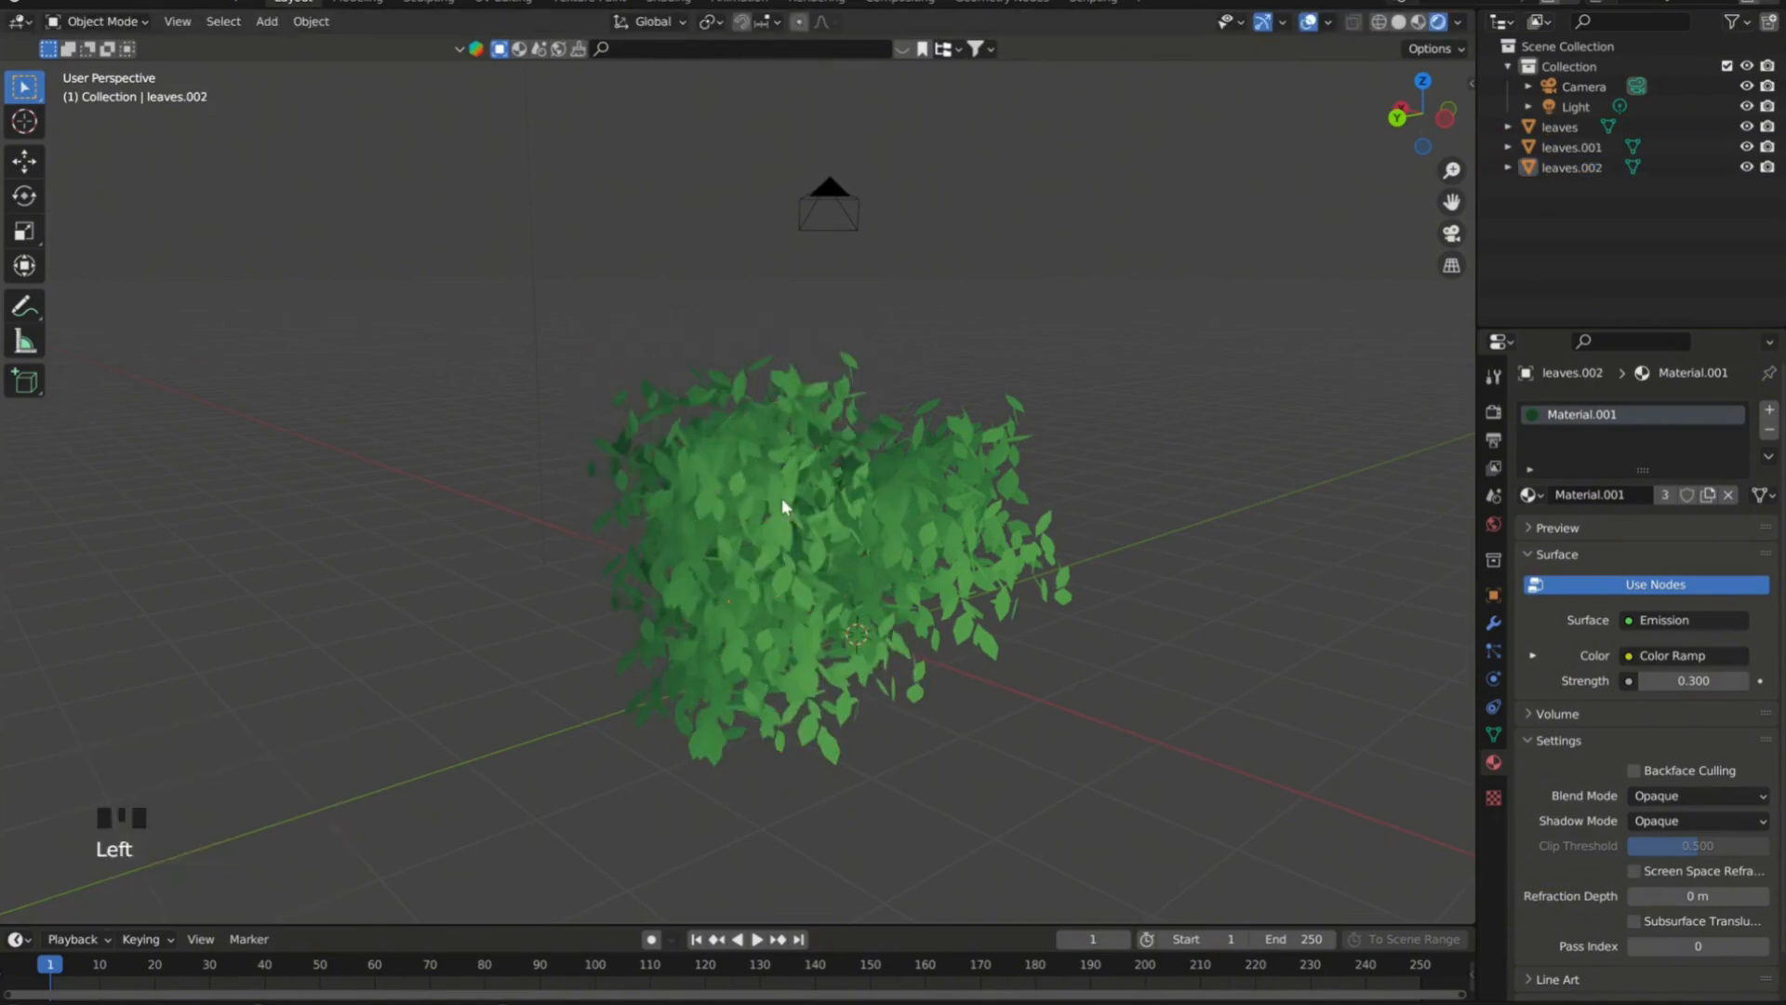
{"action": "middle_click_drag", "start_coordinate": [785, 506], "coordinate": [738, 472]}
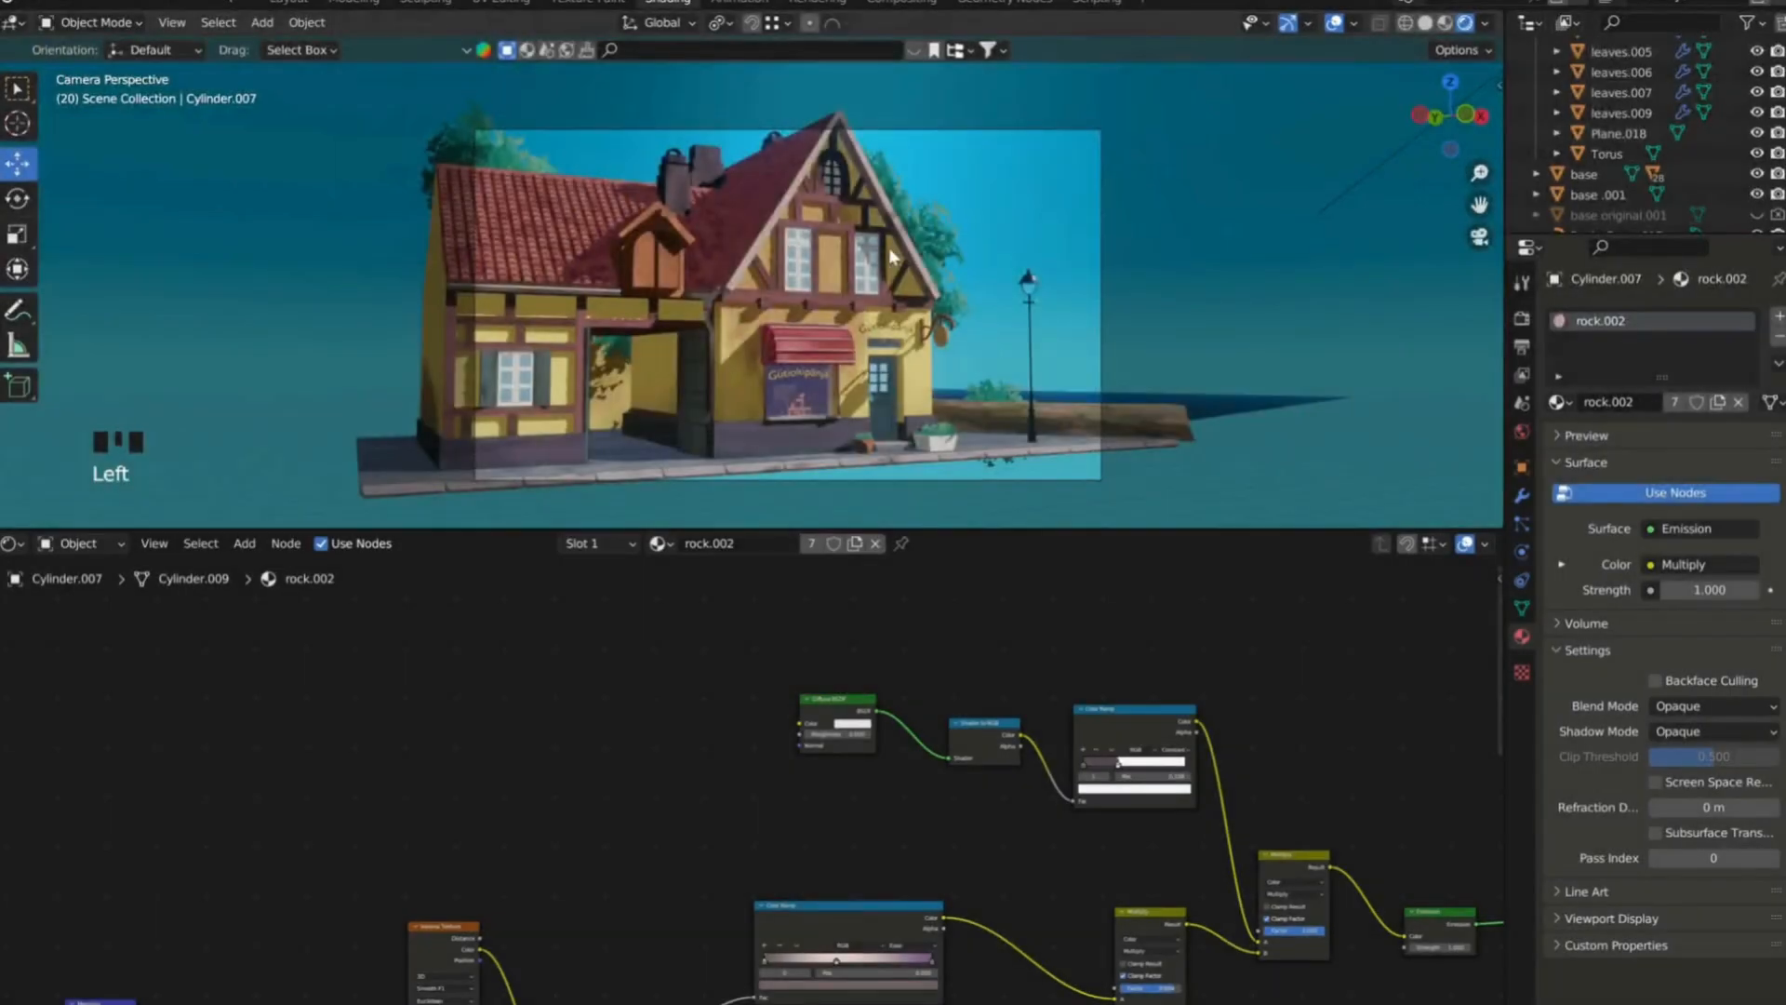
In the house scene, select the main building and bring up the node tree of its "house" material.
{"action": "middle_click_drag", "start_coordinate": [800, 307], "coordinate": [850, 265]}
{"action": "scroll", "coordinate": [850, 265], "scroll_direction": "down", "scroll_amount": 1}
{"action": "scroll", "coordinate": [850, 265], "scroll_direction": "up", "scroll_amount": 4}
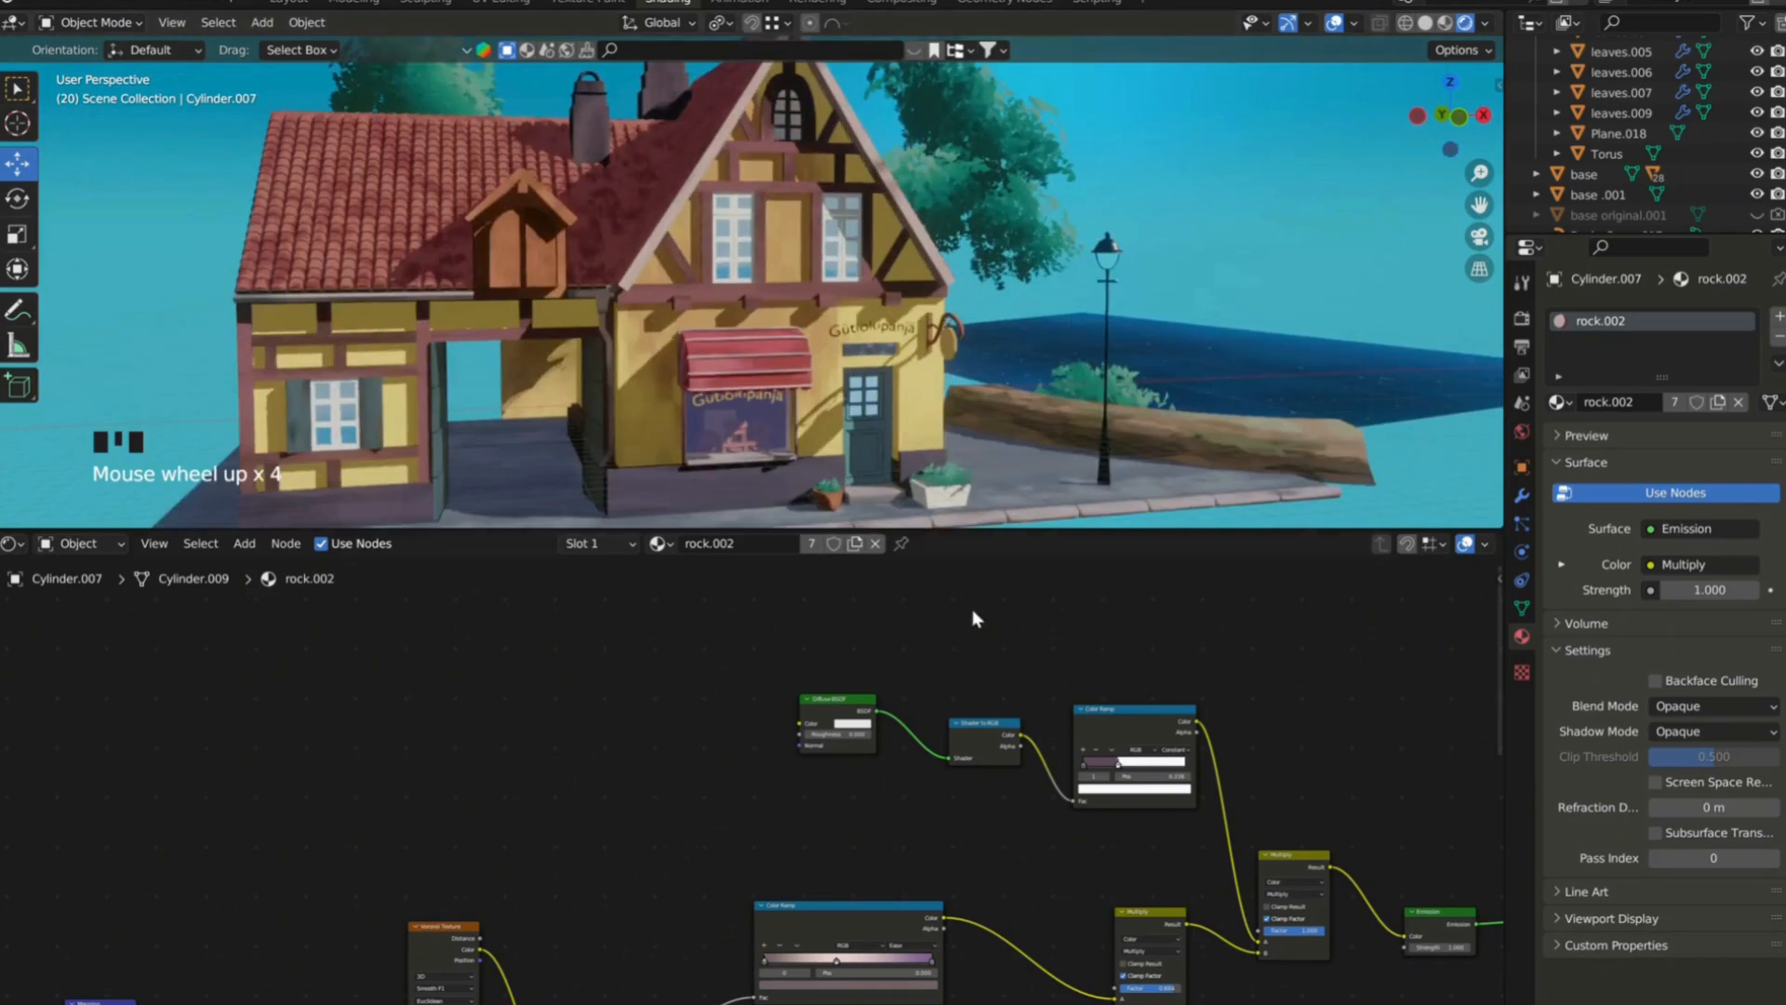
{"action": "left_click", "coordinate": [651, 361]}
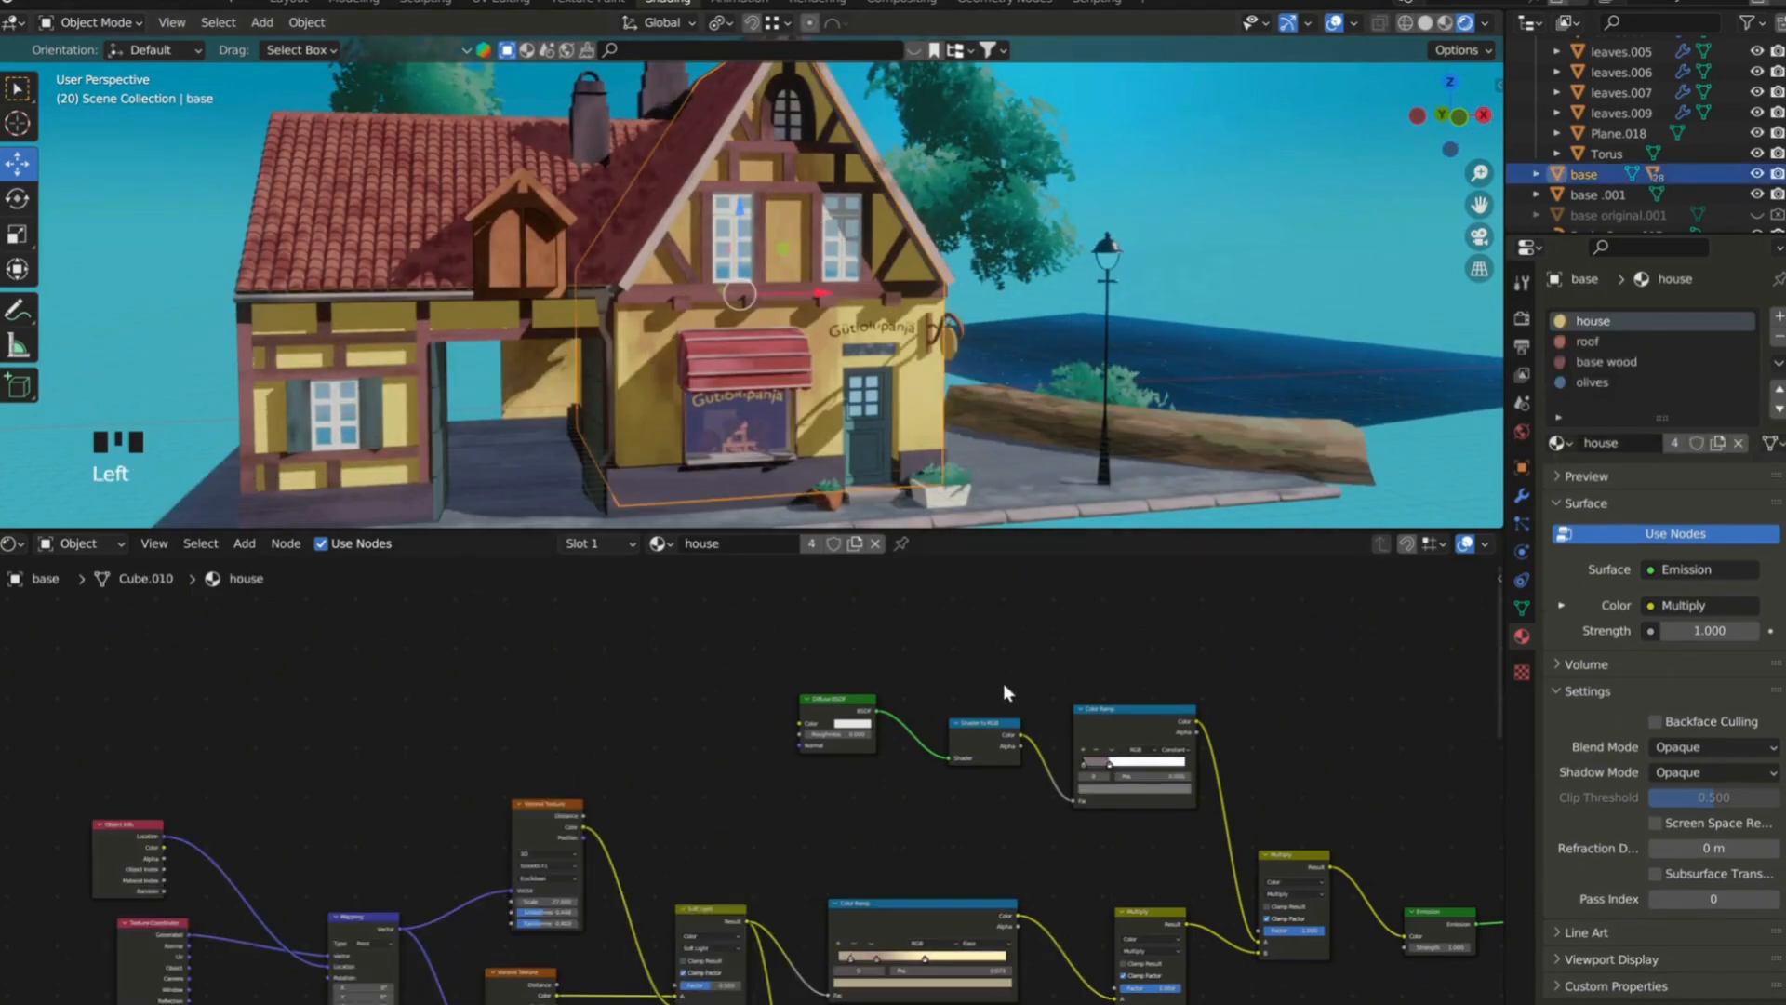
{"action": "scroll", "coordinate": [900, 645], "scroll_direction": "down", "scroll_amount": 1}
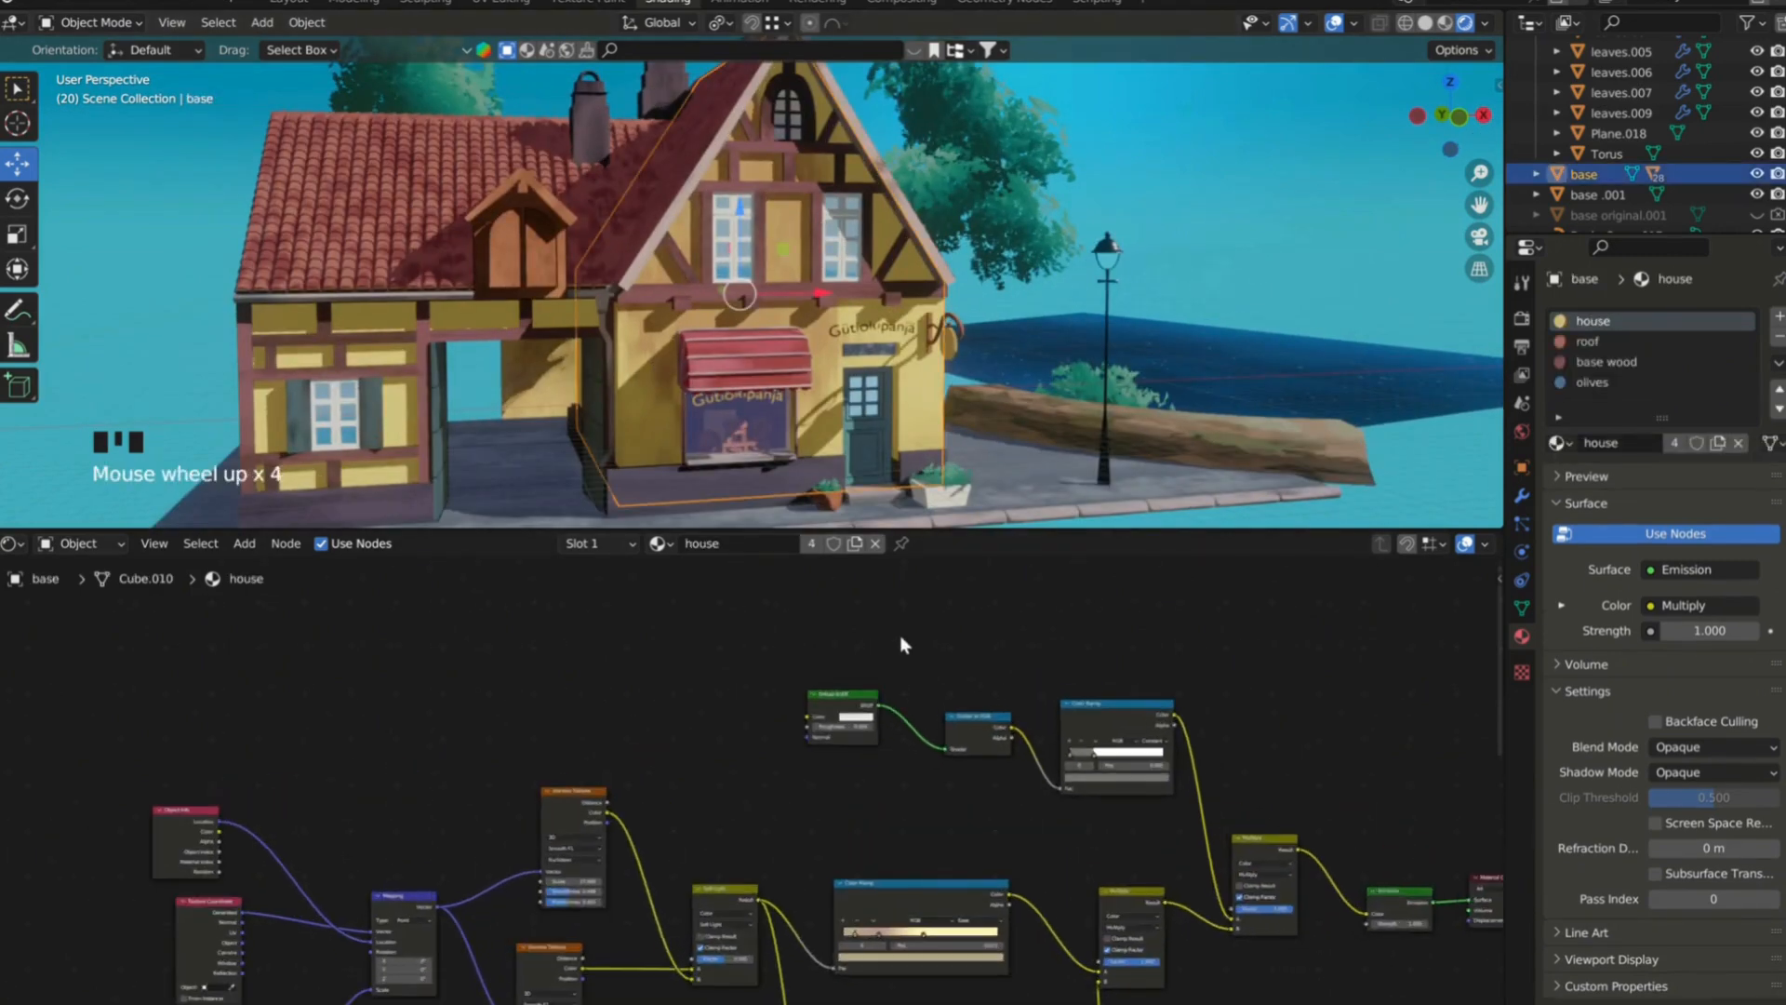
Adjust the dark stop of the house material's shadow Color Ramp to a lighter brown.
{"action": "left_click", "coordinate": [1092, 772]}
{"action": "mouse_move", "coordinate": [1111, 704]}
{"action": "left_mouse_down"}
{"action": "mouse_move", "coordinate": [1088, 709]}
{"action": "mouse_move", "coordinate": [1097, 685]}
{"action": "left_mouse_up"}
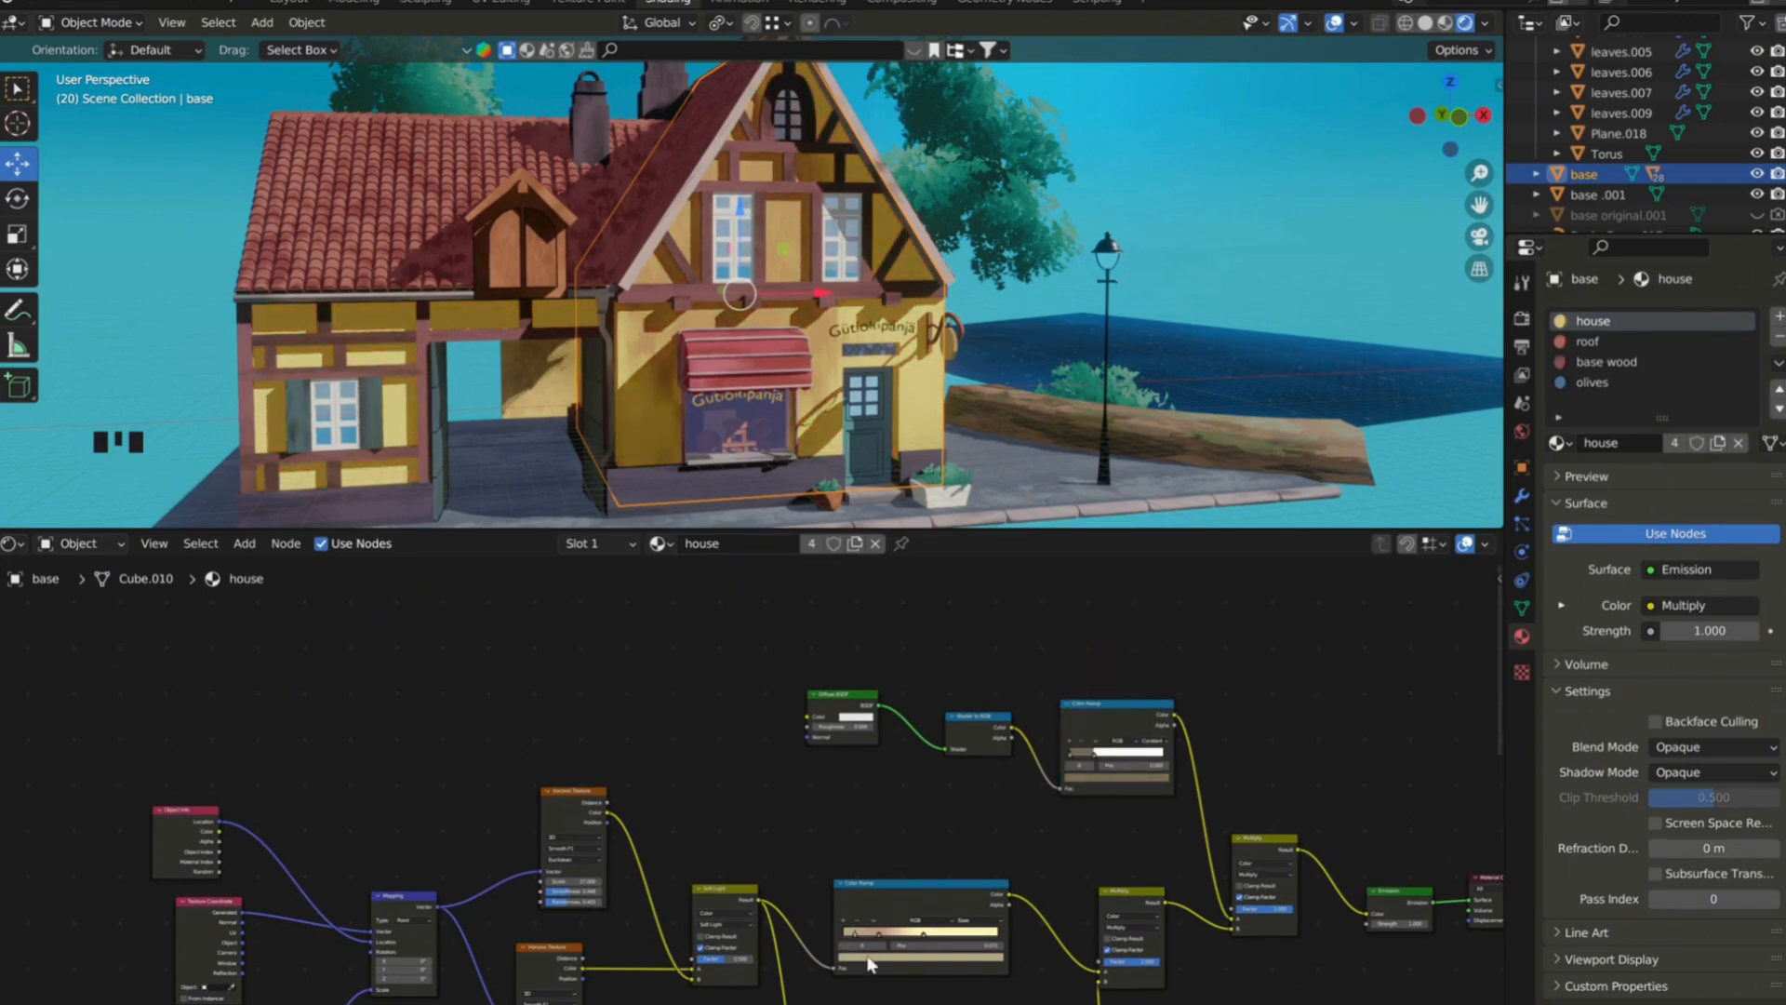
{"action": "scroll", "coordinate": [948, 945], "scroll_direction": "down", "scroll_amount": 2}
{"action": "scroll", "coordinate": [949, 946], "scroll_direction": "up", "scroll_amount": 4}
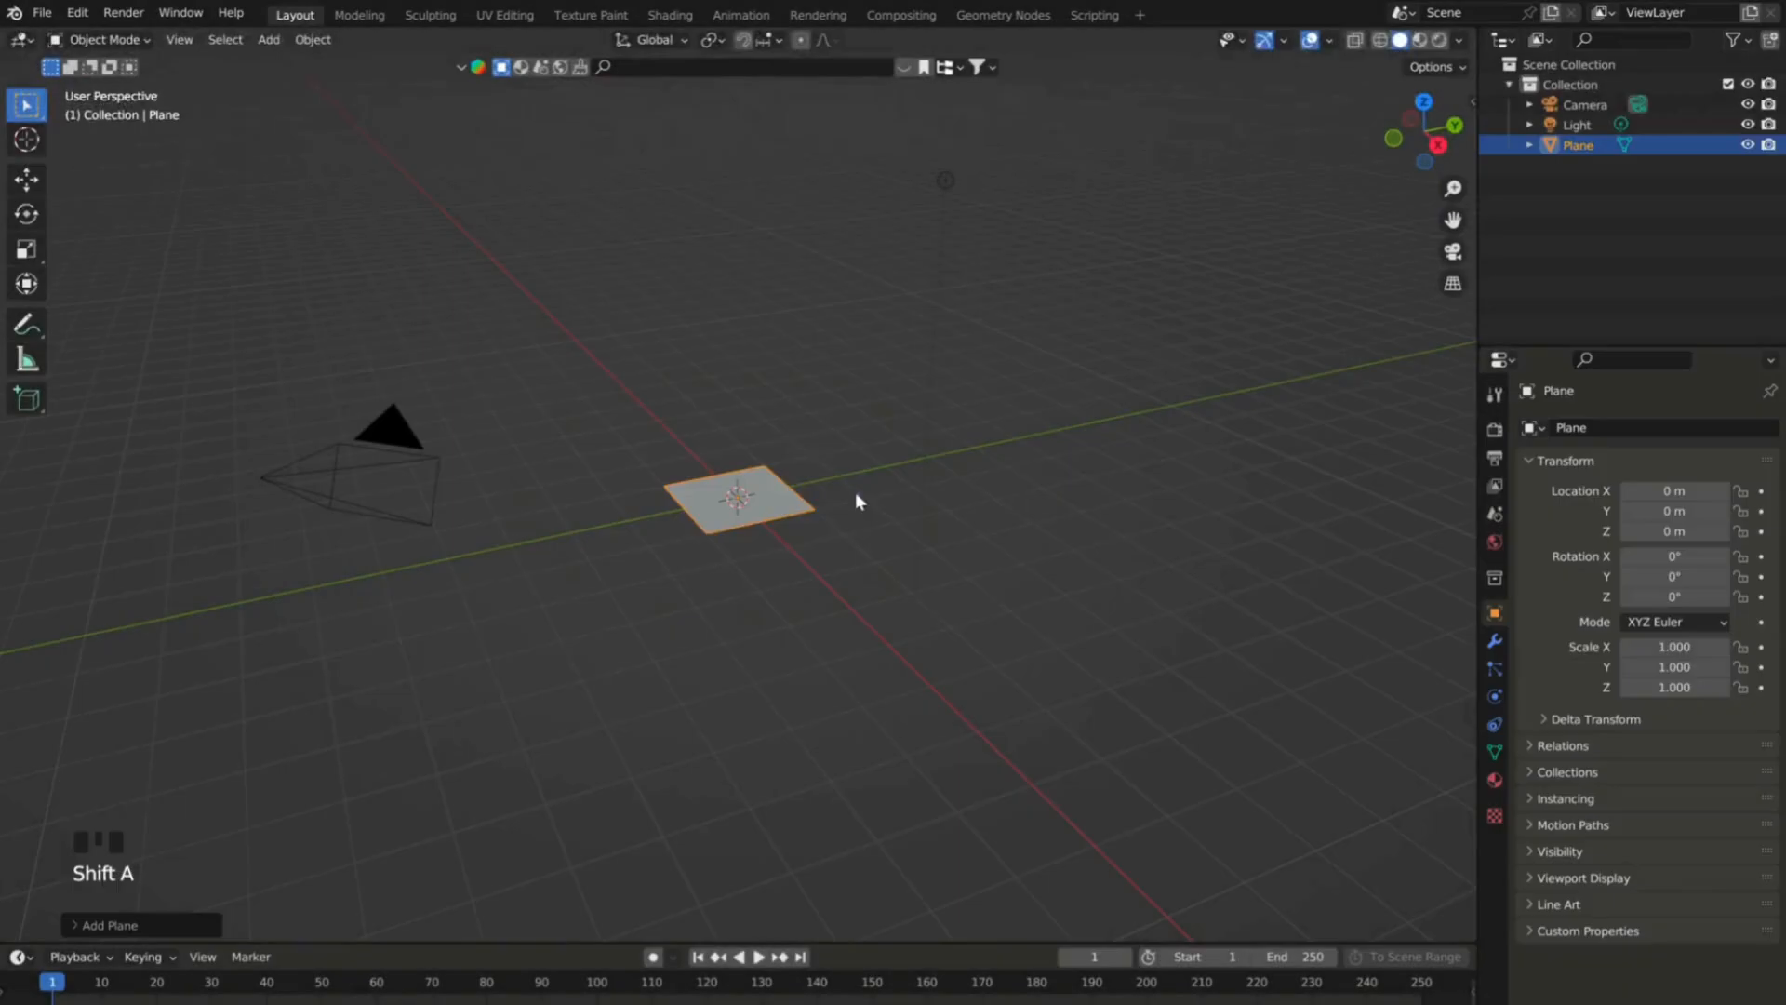
In the new scene, scale up the plane, switch to the Shading workspace and give it a new material.
{"action": "key", "text": "s"}
{"action": "left_click", "coordinate": [672, 15]}
{"action": "scroll", "coordinate": [819, 372], "scroll_direction": "up", "scroll_amount": 2}
{"action": "left_click_drag", "start_coordinate": [925, 595], "coordinate": [921, 557]}
{"action": "left_click", "coordinate": [785, 569]}
{"action": "scroll", "coordinate": [765, 738], "scroll_direction": "down", "scroll_amount": 2}
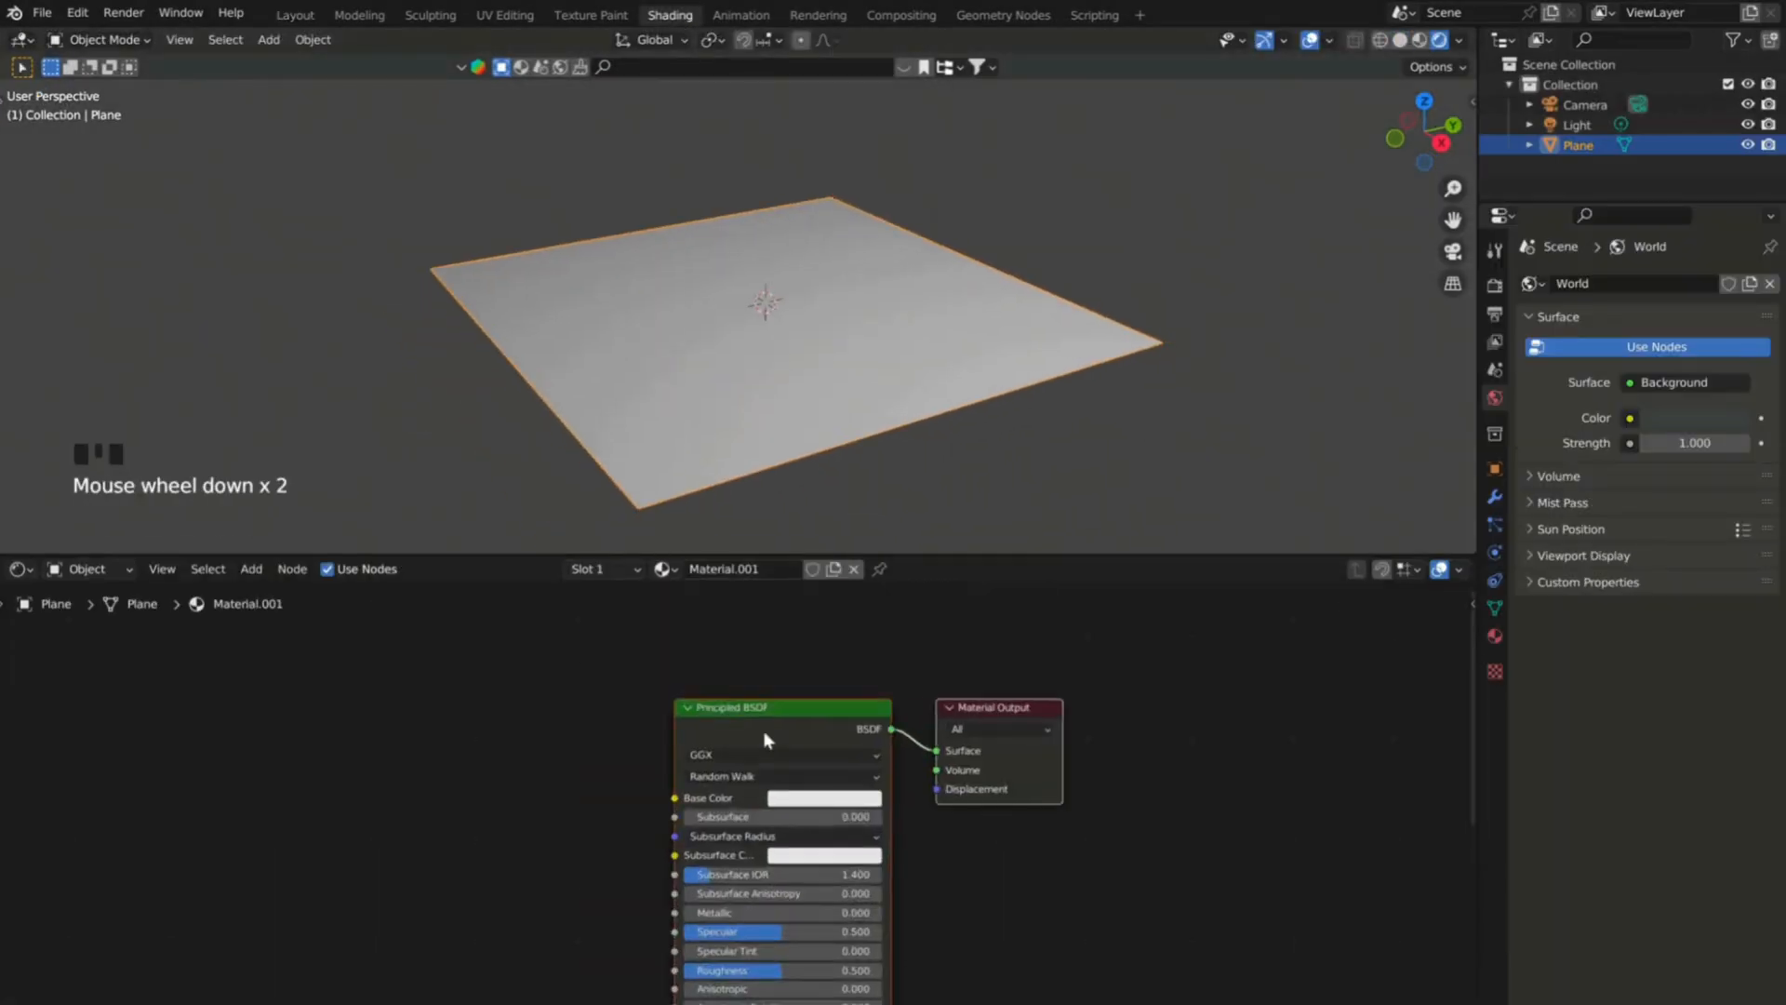
Replace the Principled BSDF with a Noise Texture and two Voronoi Texture nodes.
{"action": "key", "text": "shift+a"}
{"action": "type", "text": "noise"}
{"action": "key", "text": "Return"}
{"action": "type", "text": "r"}
{"action": "key", "text": "Return"}
{"action": "left_click", "coordinate": [734, 698]}
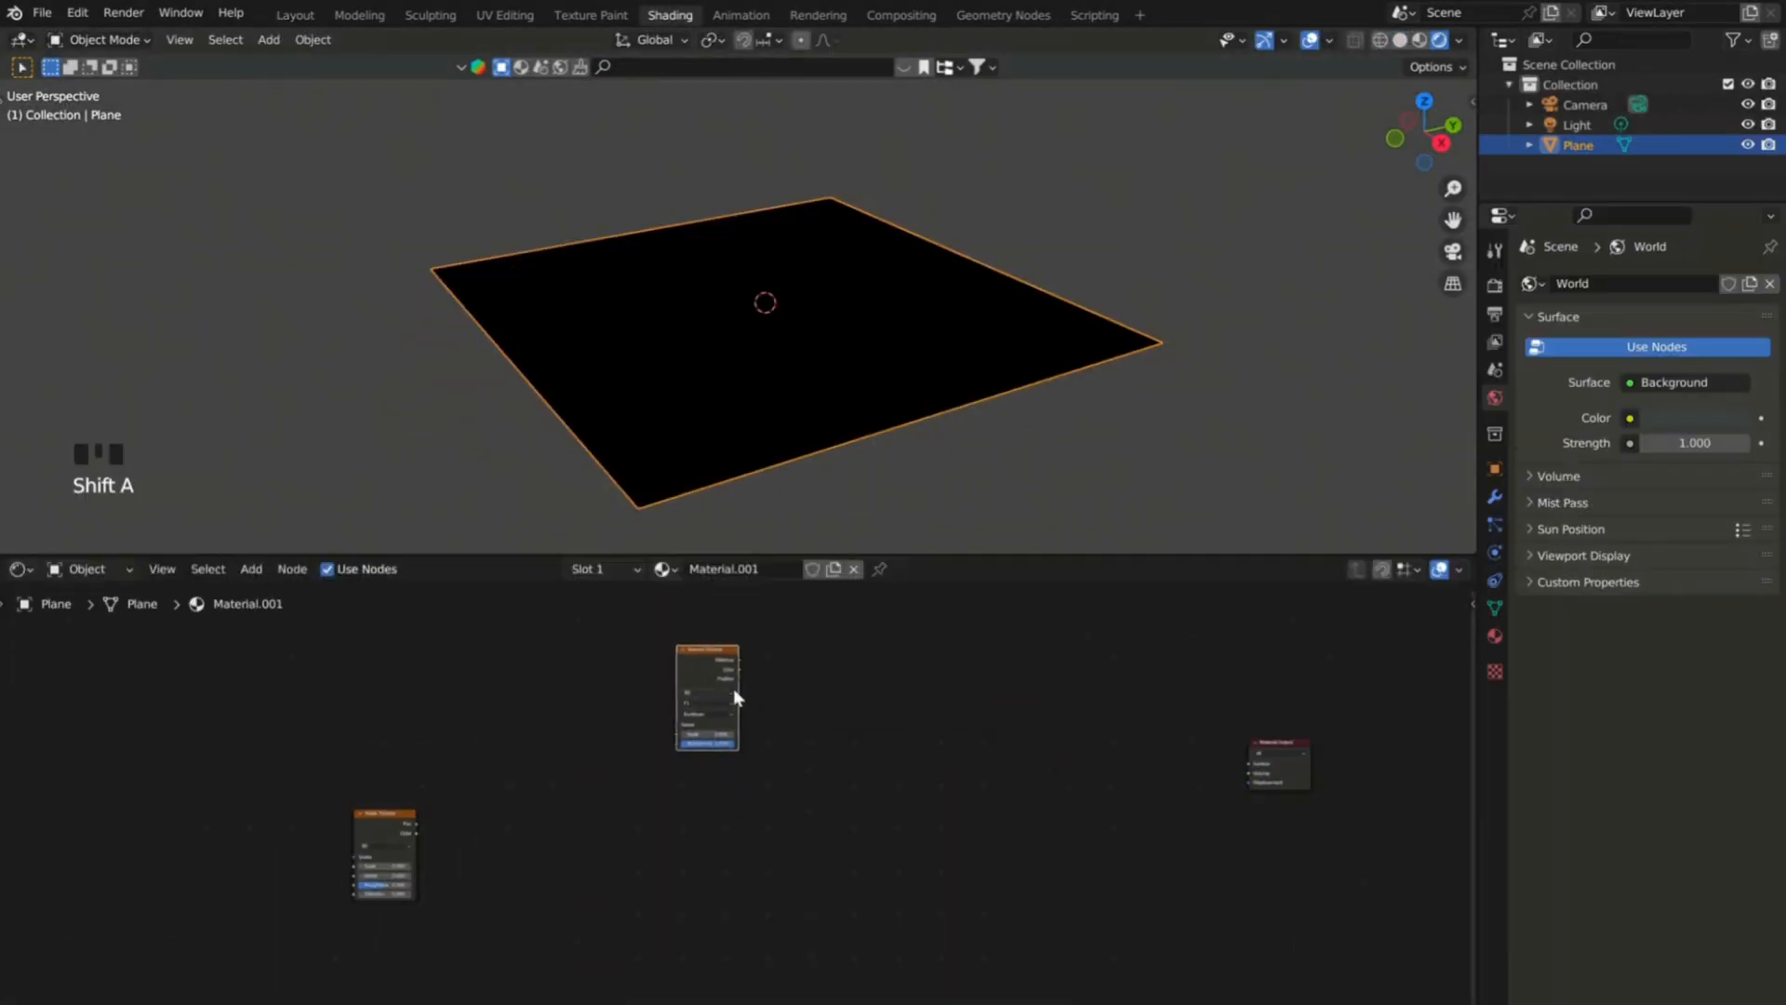
{"action": "key", "text": "shift+d"}
{"action": "left_click", "coordinate": [751, 872]}
Add a Mix Color node beside the Noise Texture and feed the noise Color into input A.
{"action": "scroll", "coordinate": [577, 816], "scroll_direction": "up", "scroll_amount": 6}
{"action": "left_click", "coordinate": [486, 817]}
{"action": "key", "text": "shift+a"}
{"action": "type", "text": "mix"}
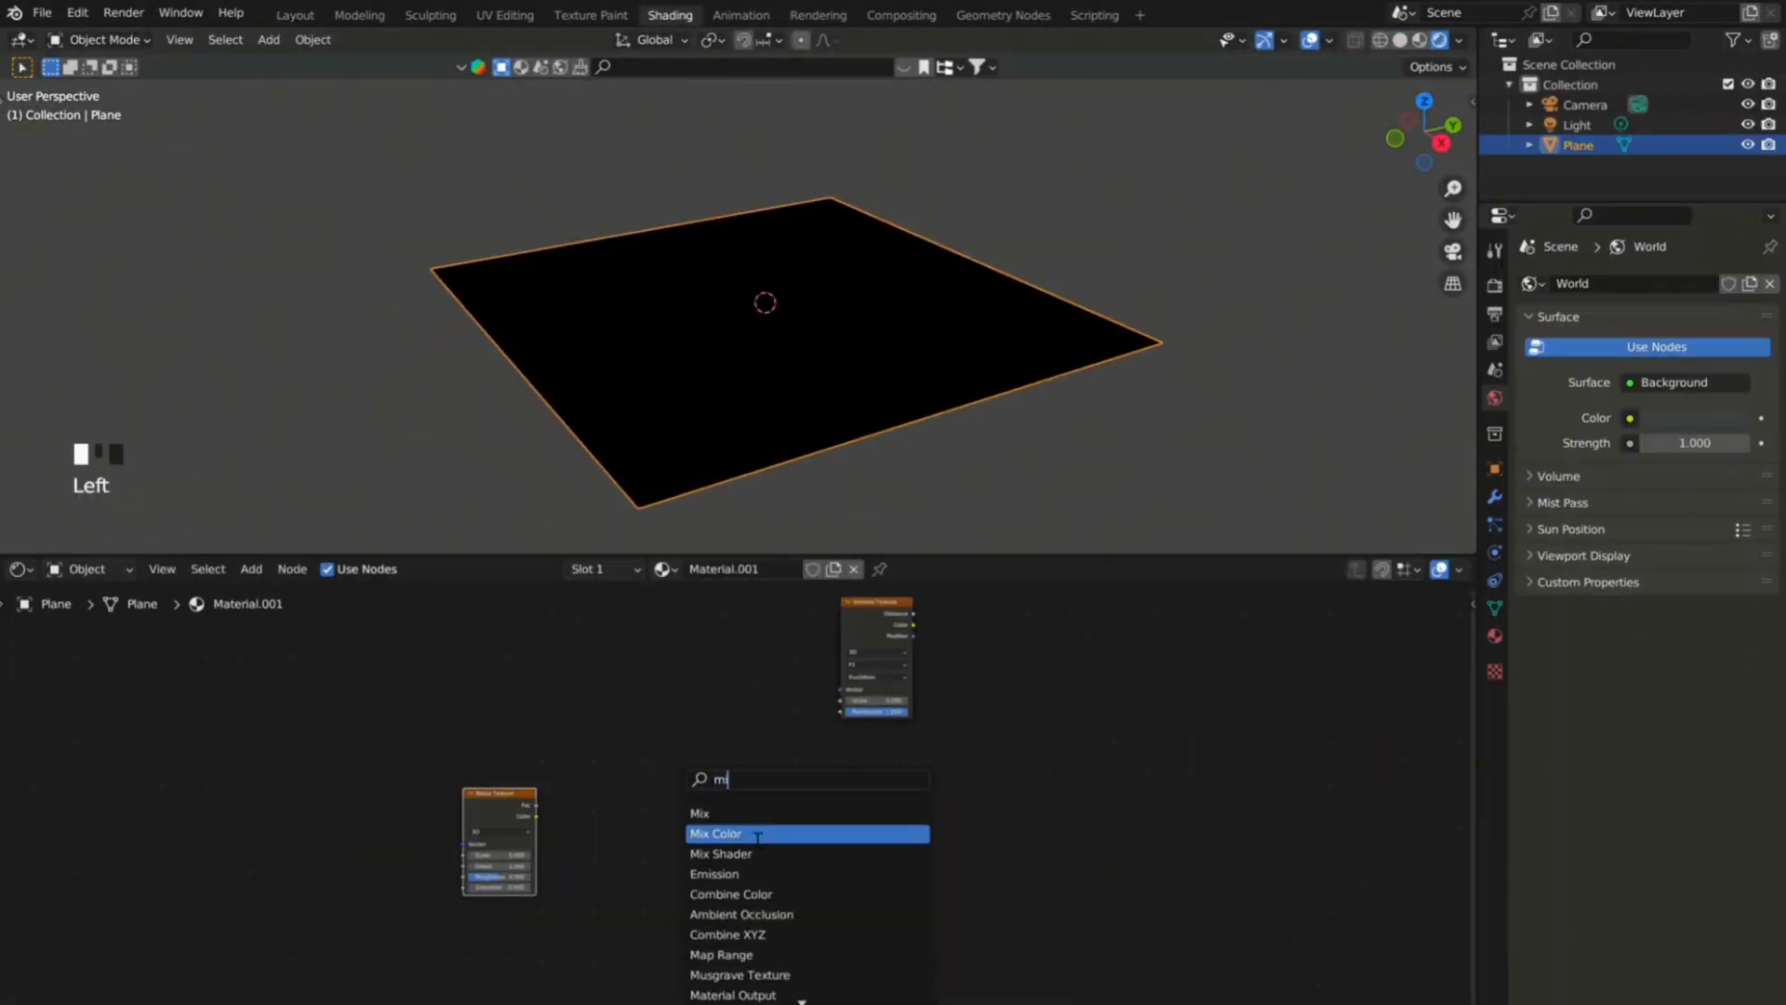
{"action": "key", "text": "Return"}
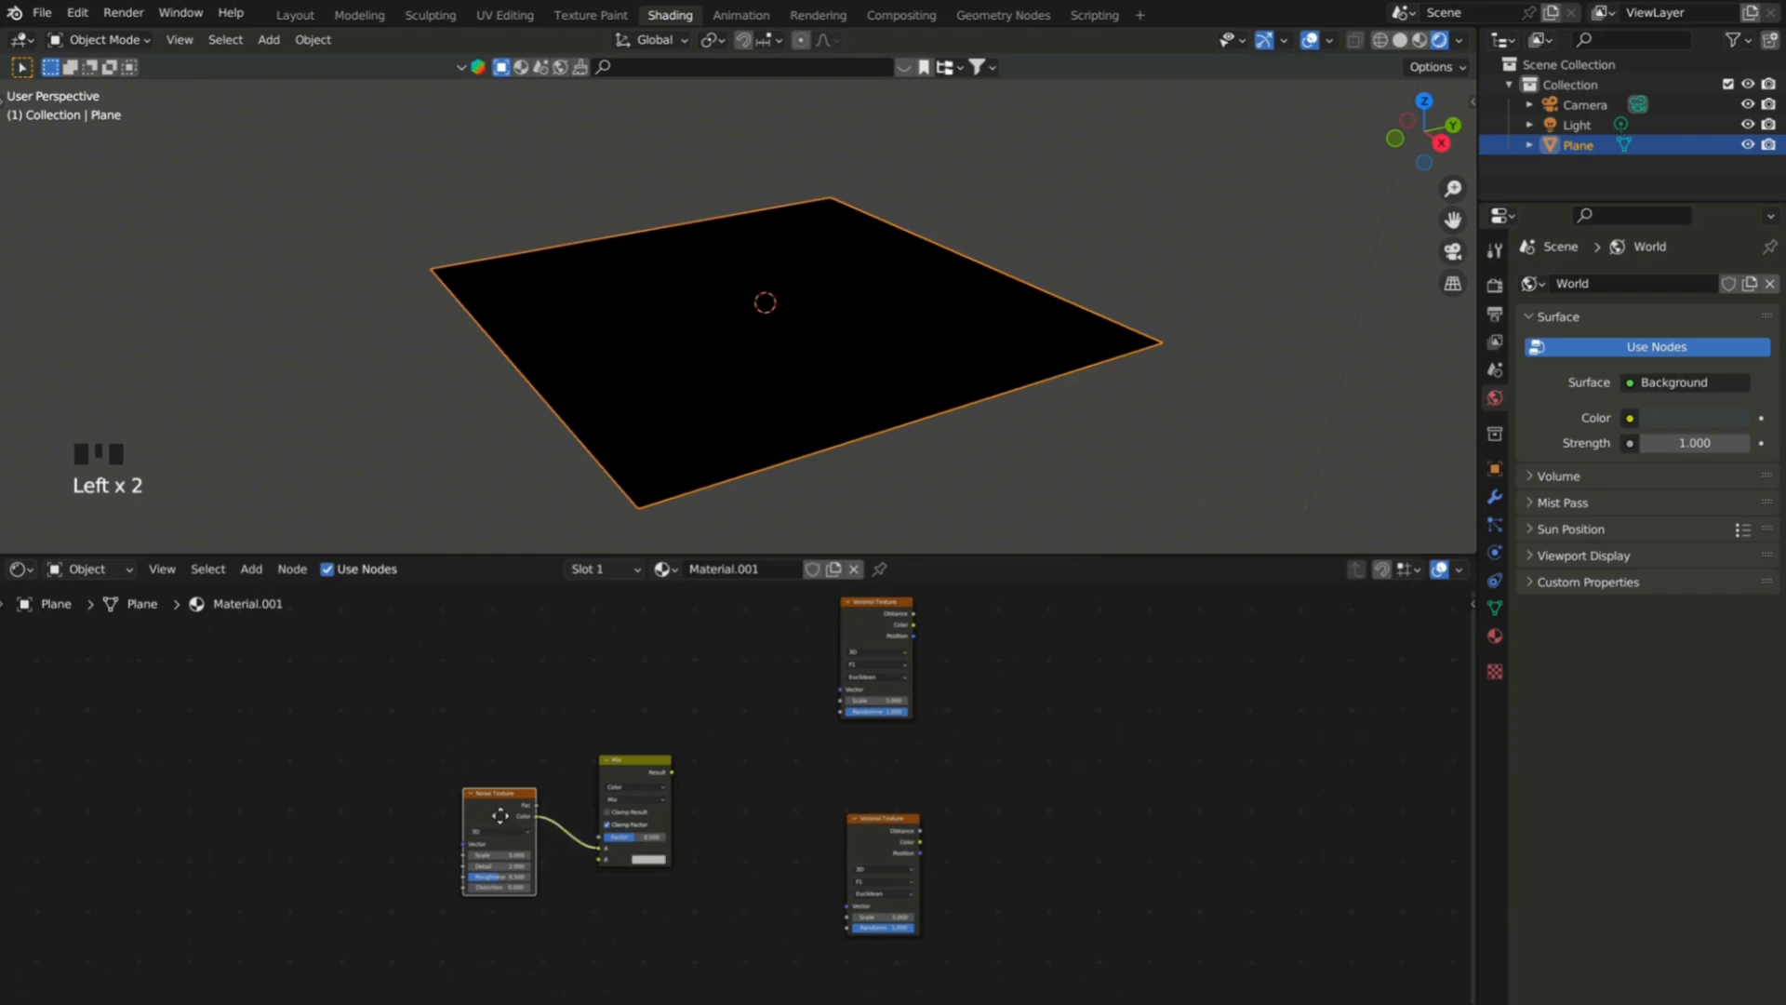
{"action": "left_click_drag", "start_coordinate": [500, 816], "coordinate": [447, 852]}
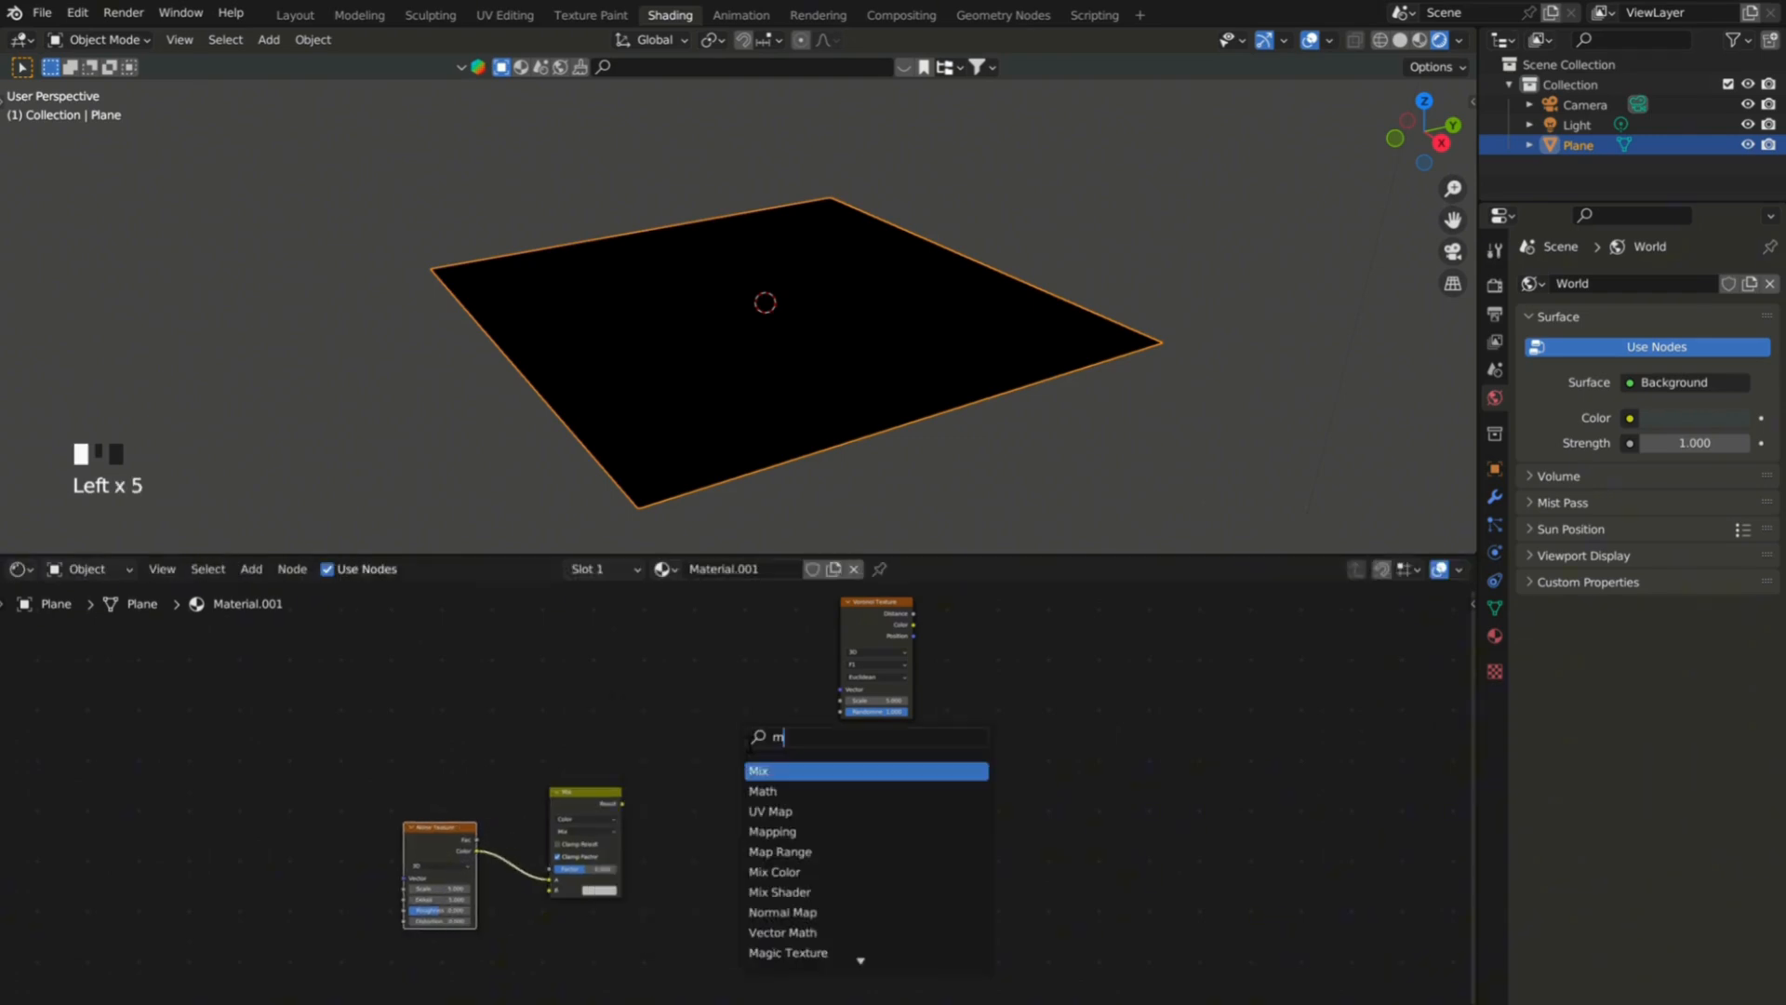
Add Mapping and Object Info nodes and connect the object's Location to the Mapping Location.
{"action": "type", "text": "ap"}
{"action": "key", "text": "Return"}
{"action": "left_click", "coordinate": [574, 657]}
{"action": "type", "text": "obje"}
{"action": "key", "text": "Return"}
{"action": "left_click", "coordinate": [490, 626]}
{"action": "left_click_drag", "start_coordinate": [561, 632], "coordinate": [578, 646]}
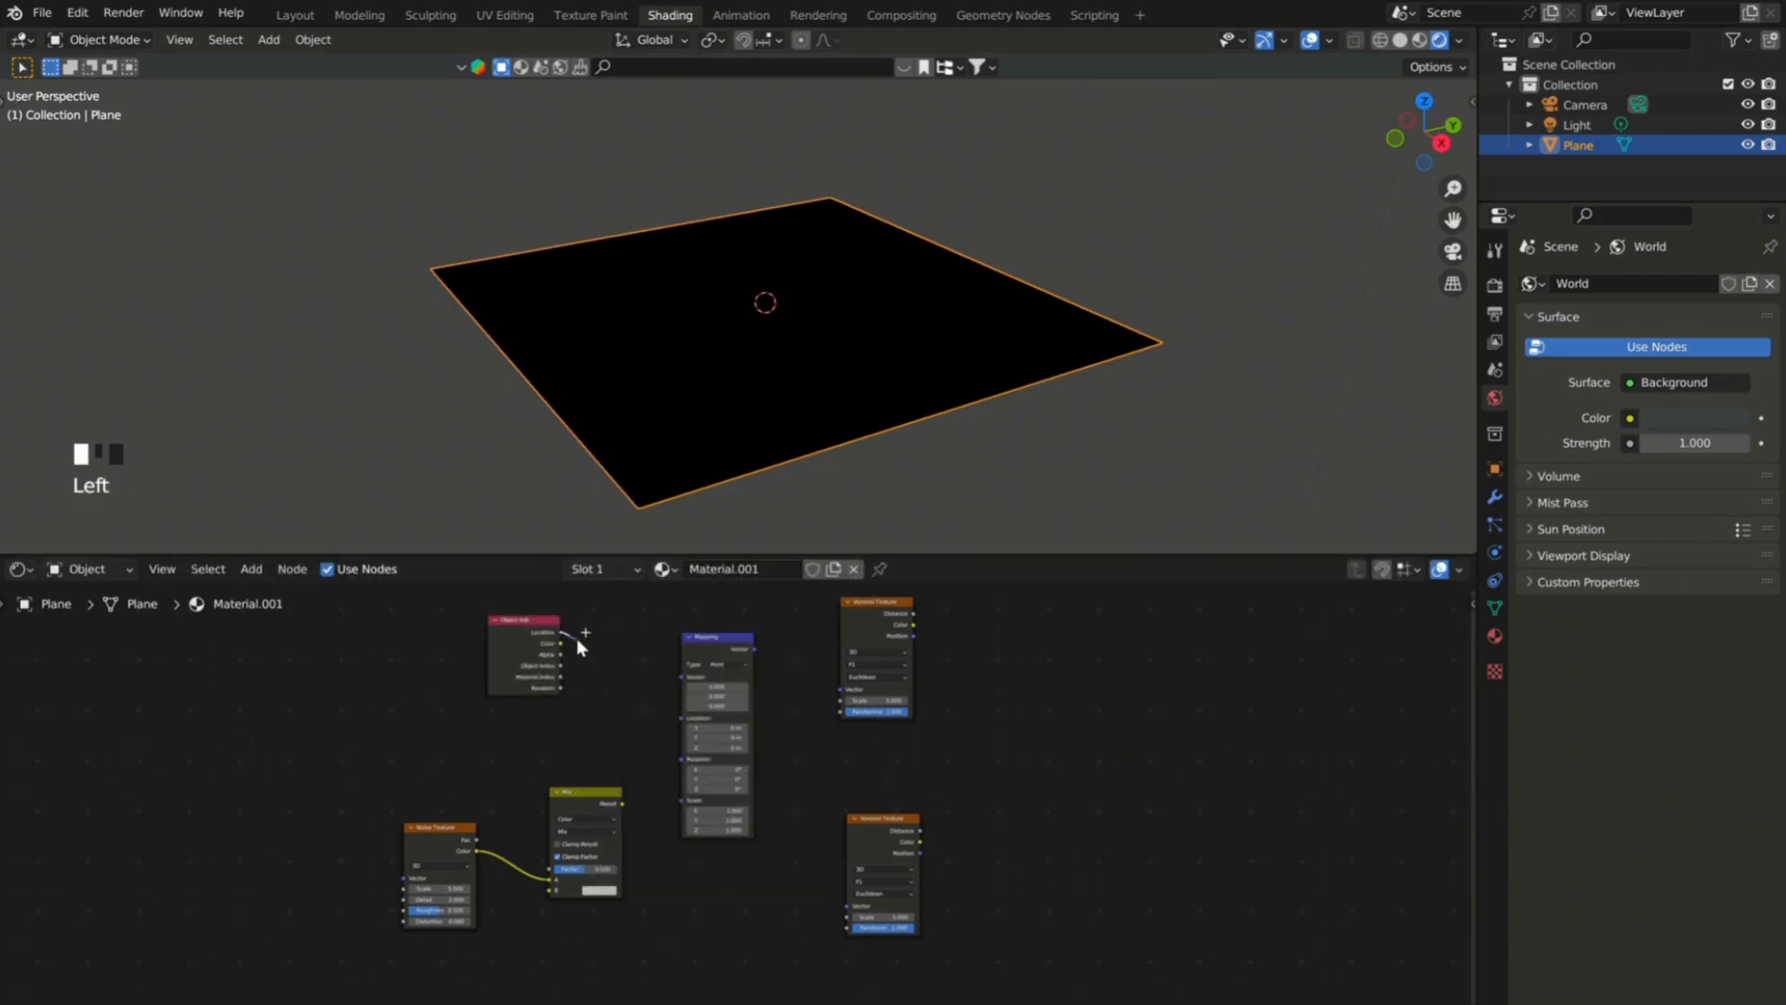
{"action": "left_click_drag", "start_coordinate": [689, 718], "coordinate": [622, 681]}
Add a Texture Coordinate node, linking Generated to the Mapping Vector and the Mix Result to the Mapping Scale.
{"action": "type", "text": "texture"}
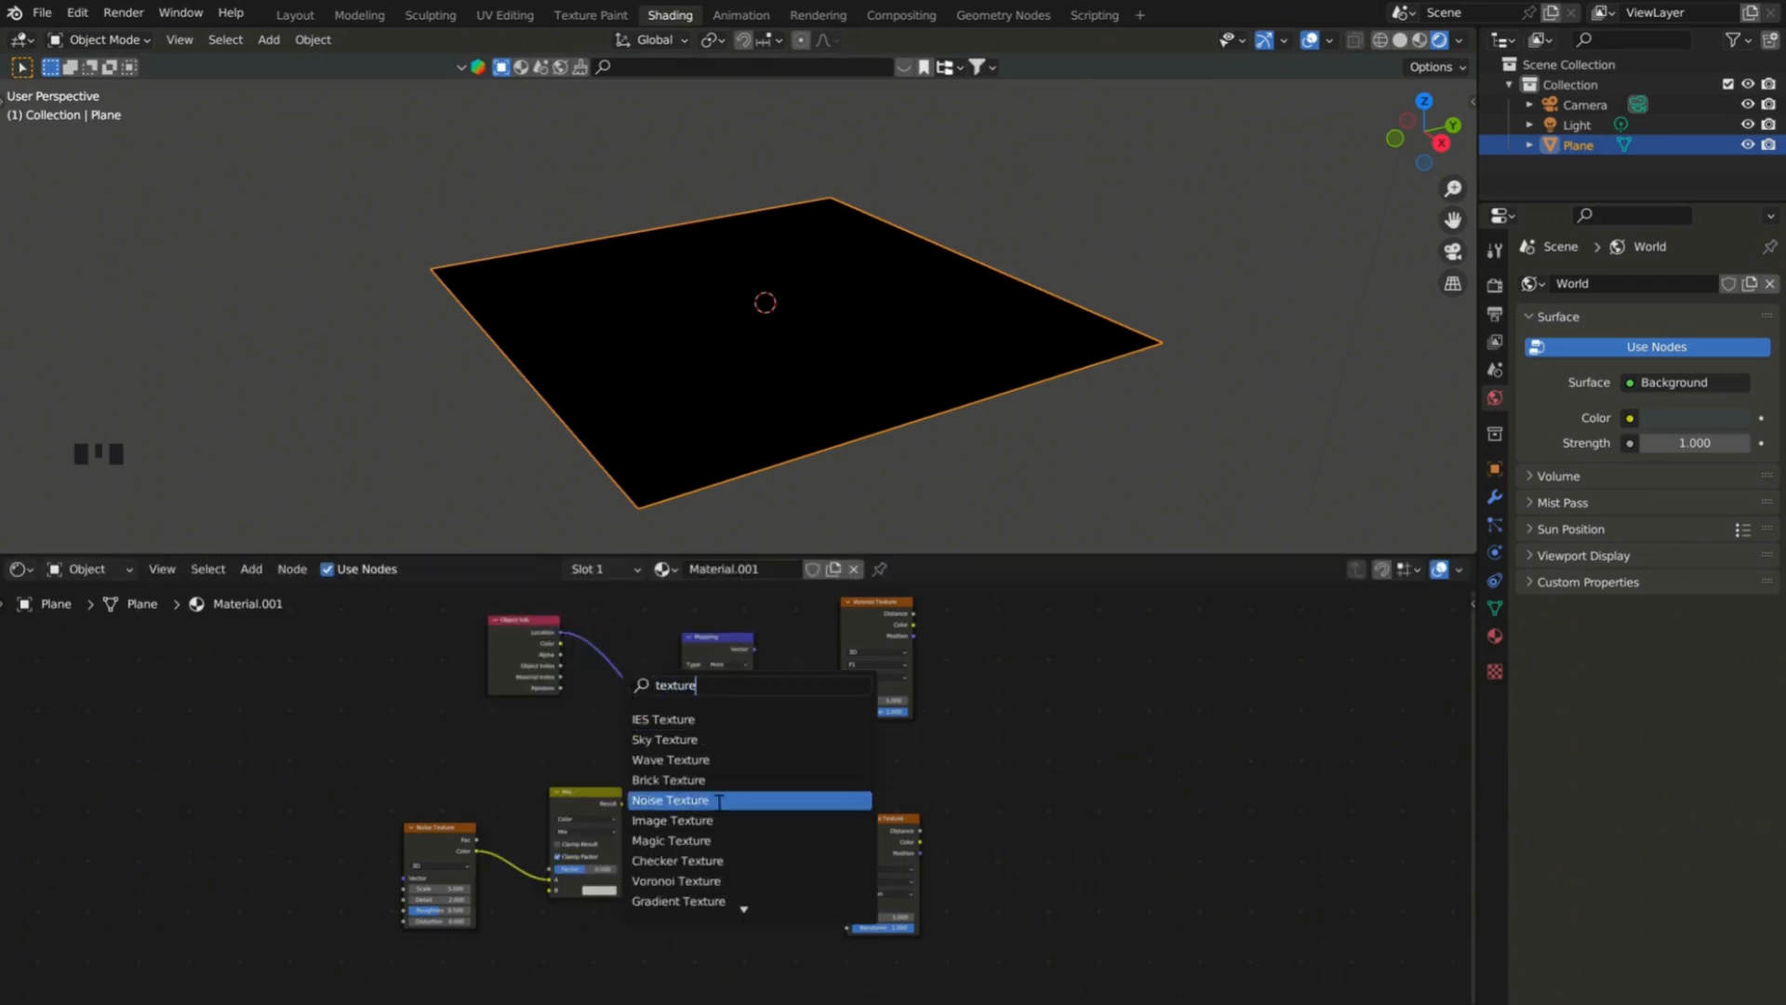
{"action": "type", "text": " co"}
{"action": "key", "text": "Return"}
{"action": "left_click", "coordinate": [480, 851]}
{"action": "left_click_drag", "start_coordinate": [523, 632], "coordinate": [529, 585]}
{"action": "left_click_drag", "start_coordinate": [470, 697], "coordinate": [483, 700]}
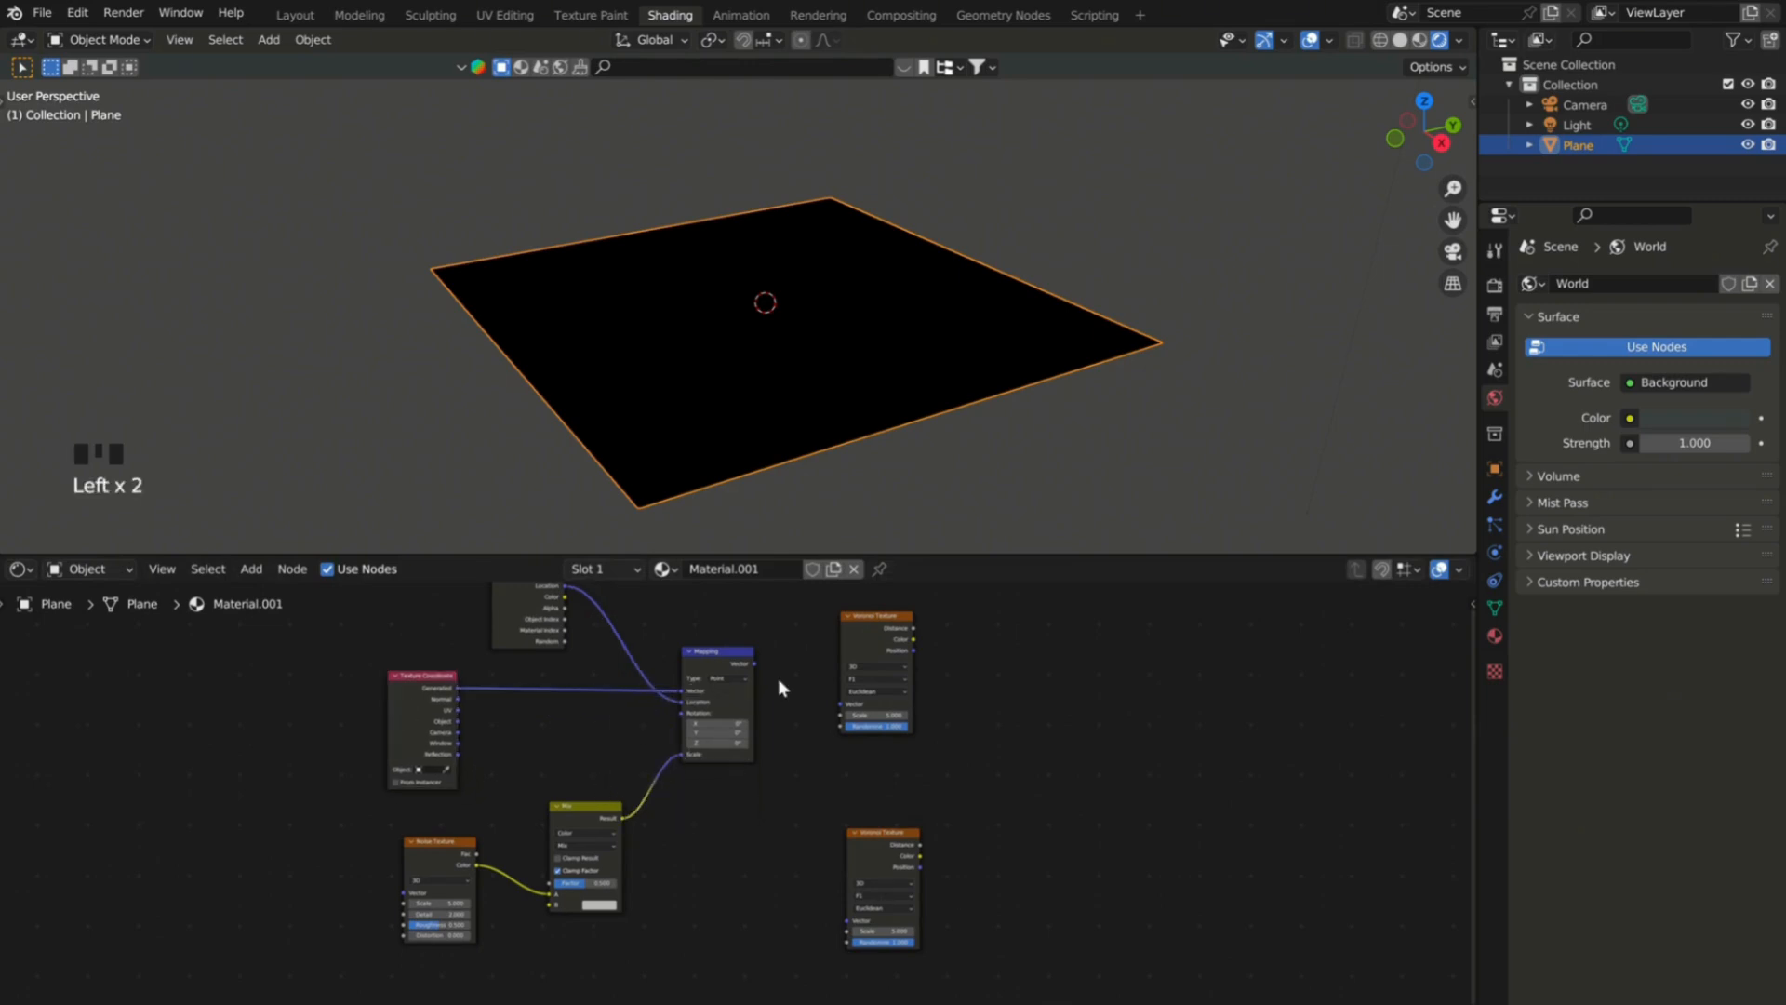
Feed the Mapping Vector into both Voronoi Textures and set each one to Smooth F1.
{"action": "scroll", "coordinate": [891, 870], "scroll_direction": "up", "scroll_amount": 5}
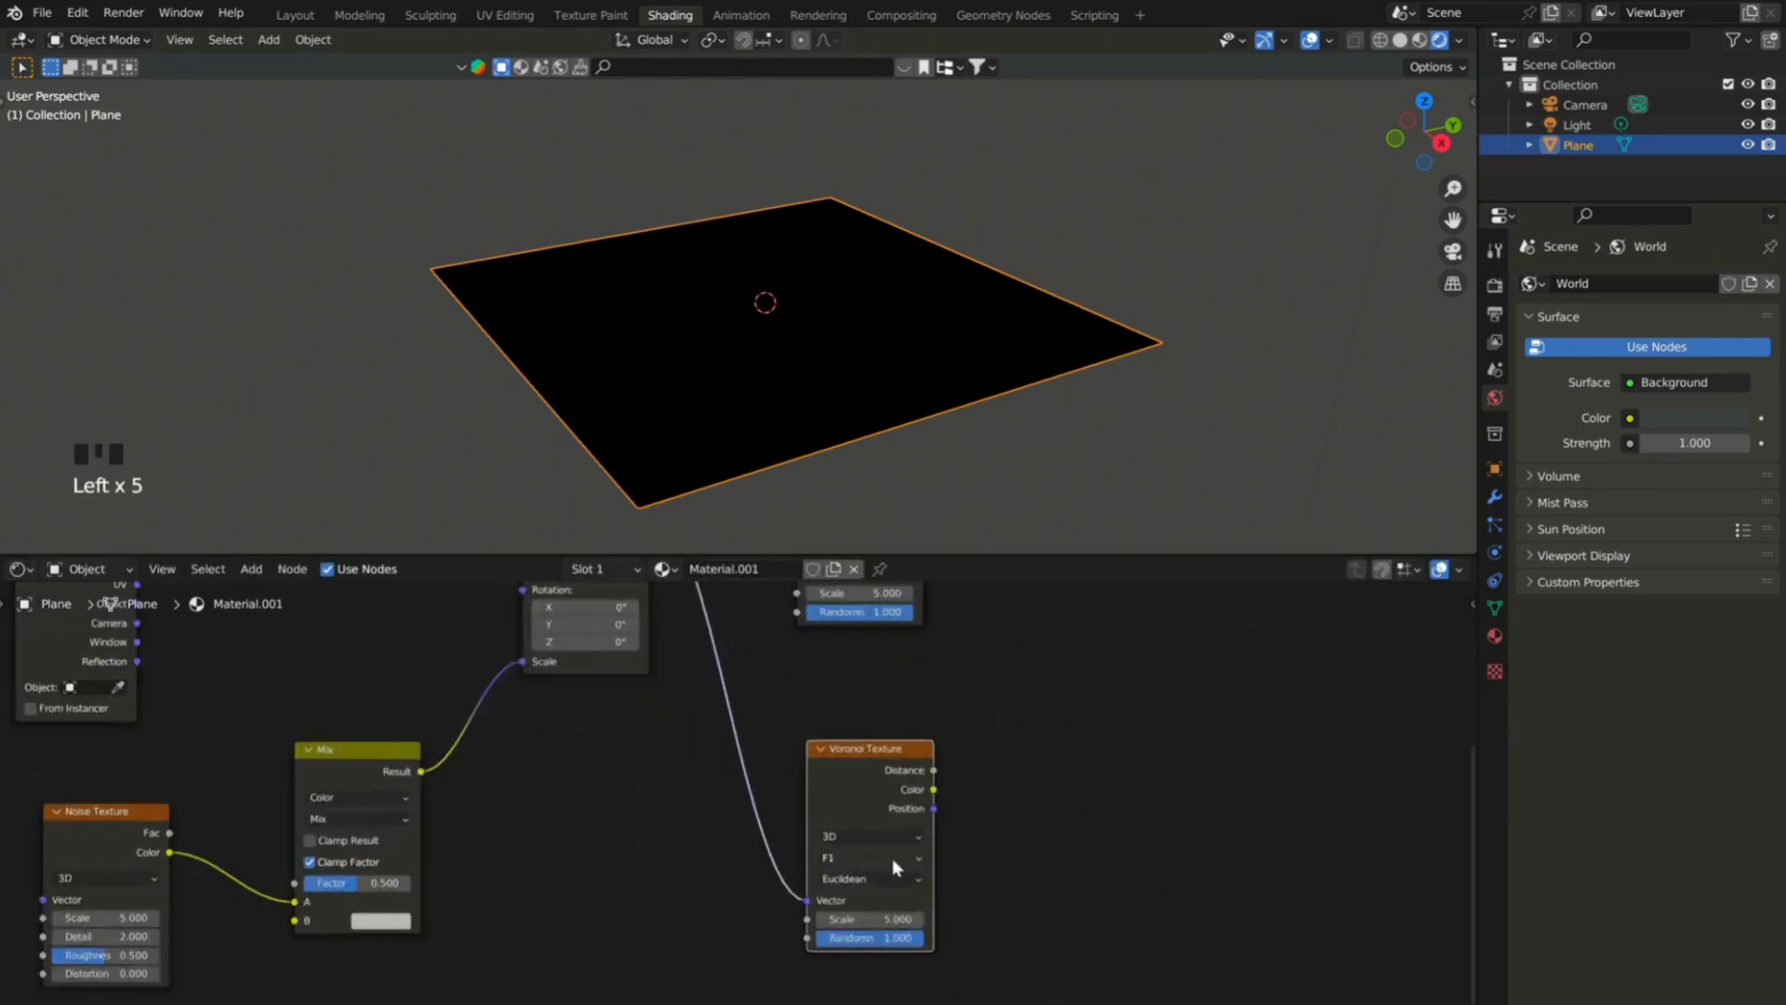
{"action": "left_click", "coordinate": [891, 858]}
{"action": "left_click", "coordinate": [886, 916]}
{"action": "scroll", "coordinate": [886, 907], "scroll_direction": "down", "scroll_amount": 4}
{"action": "left_click", "coordinate": [830, 713]}
{"action": "left_click", "coordinate": [827, 770]}
Add a Mix Color node that blends the colors of both Voronoi Textures in Soft Light mode.
{"action": "scroll", "coordinate": [827, 772], "scroll_direction": "down", "scroll_amount": 7}
{"action": "left_click", "coordinate": [1221, 781]}
{"action": "left_click_drag", "start_coordinate": [1220, 778], "coordinate": [1283, 727]}
{"action": "scroll", "coordinate": [930, 712], "scroll_direction": "up", "scroll_amount": 2}
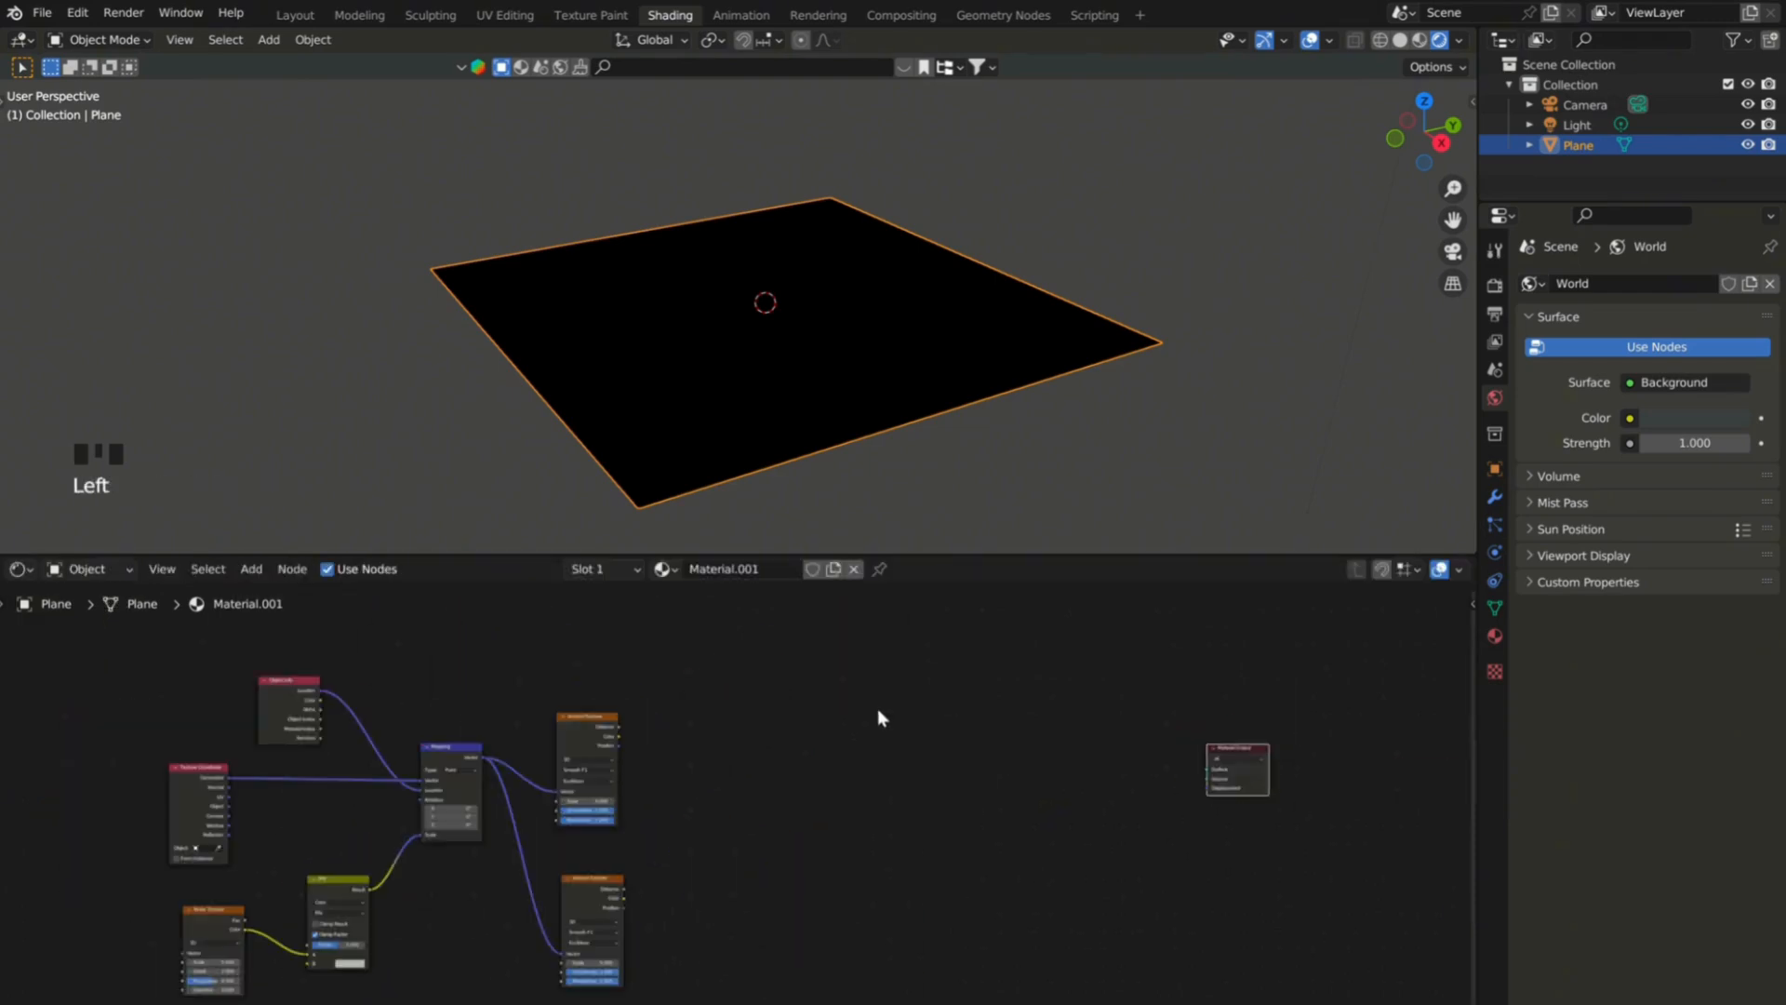
{"action": "left_click", "coordinate": [718, 806]}
{"action": "scroll", "coordinate": [635, 860], "scroll_direction": "up", "scroll_amount": 2}
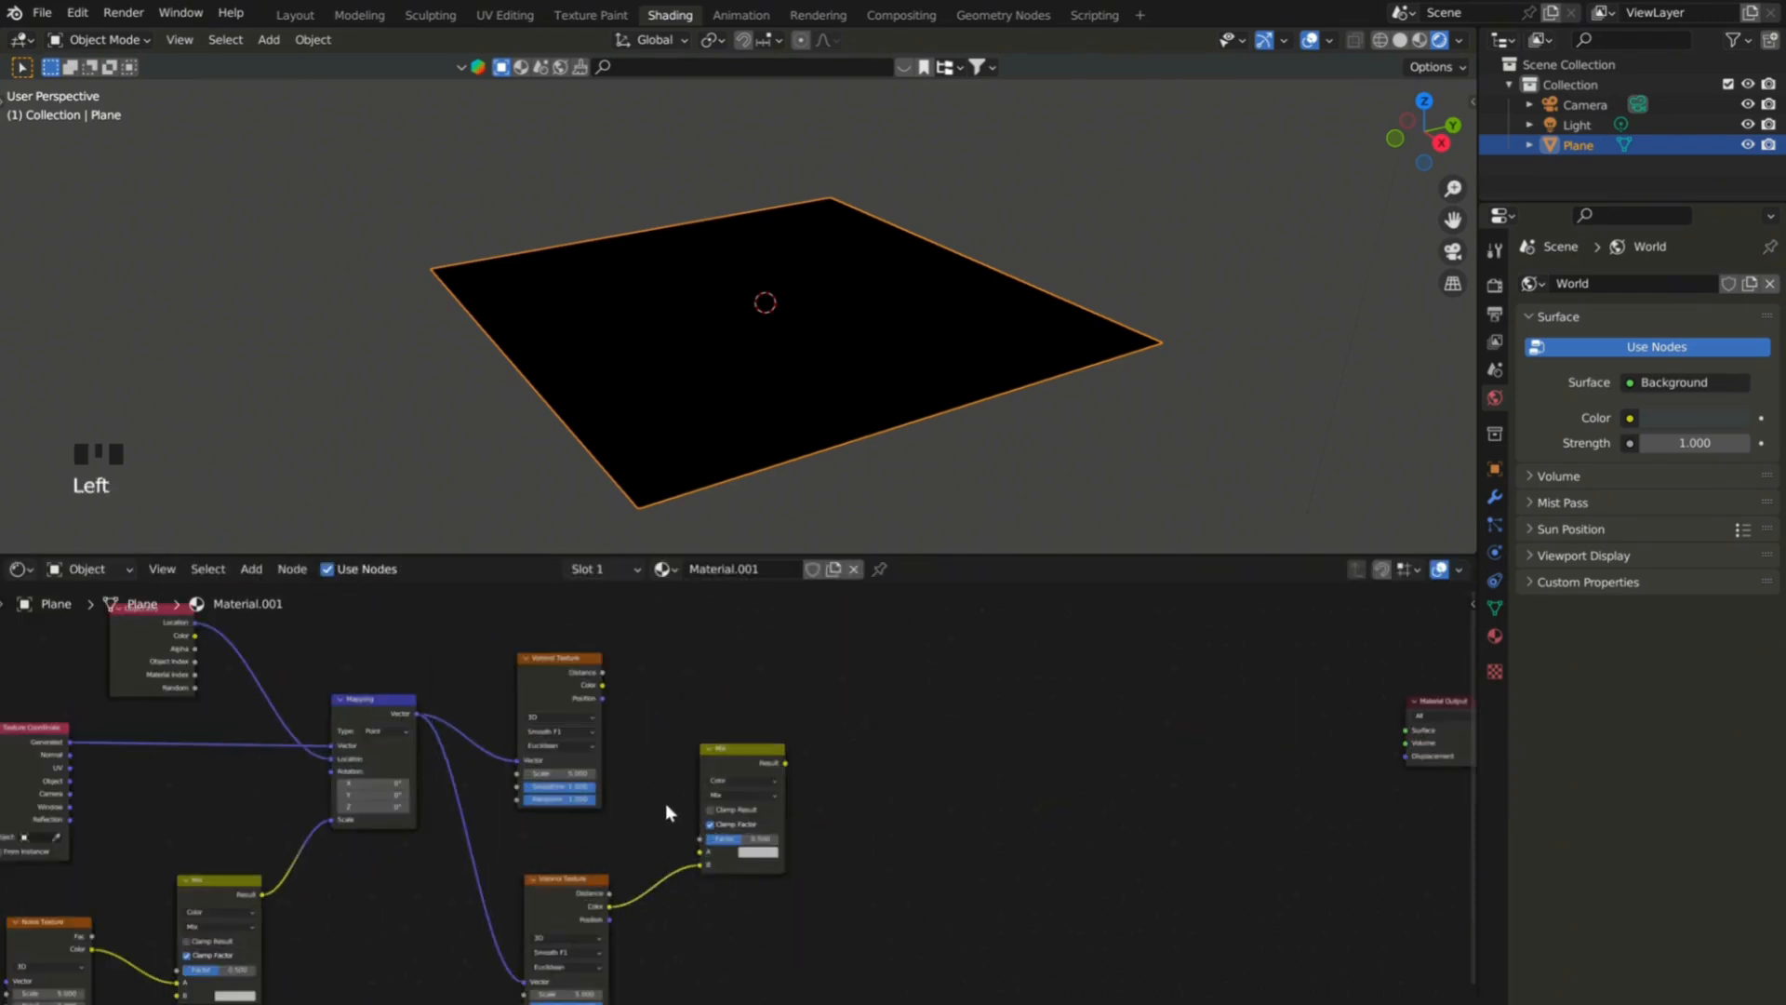
{"action": "left_click_drag", "start_coordinate": [677, 859], "coordinate": [700, 864]}
{"action": "left_click", "coordinate": [740, 795]}
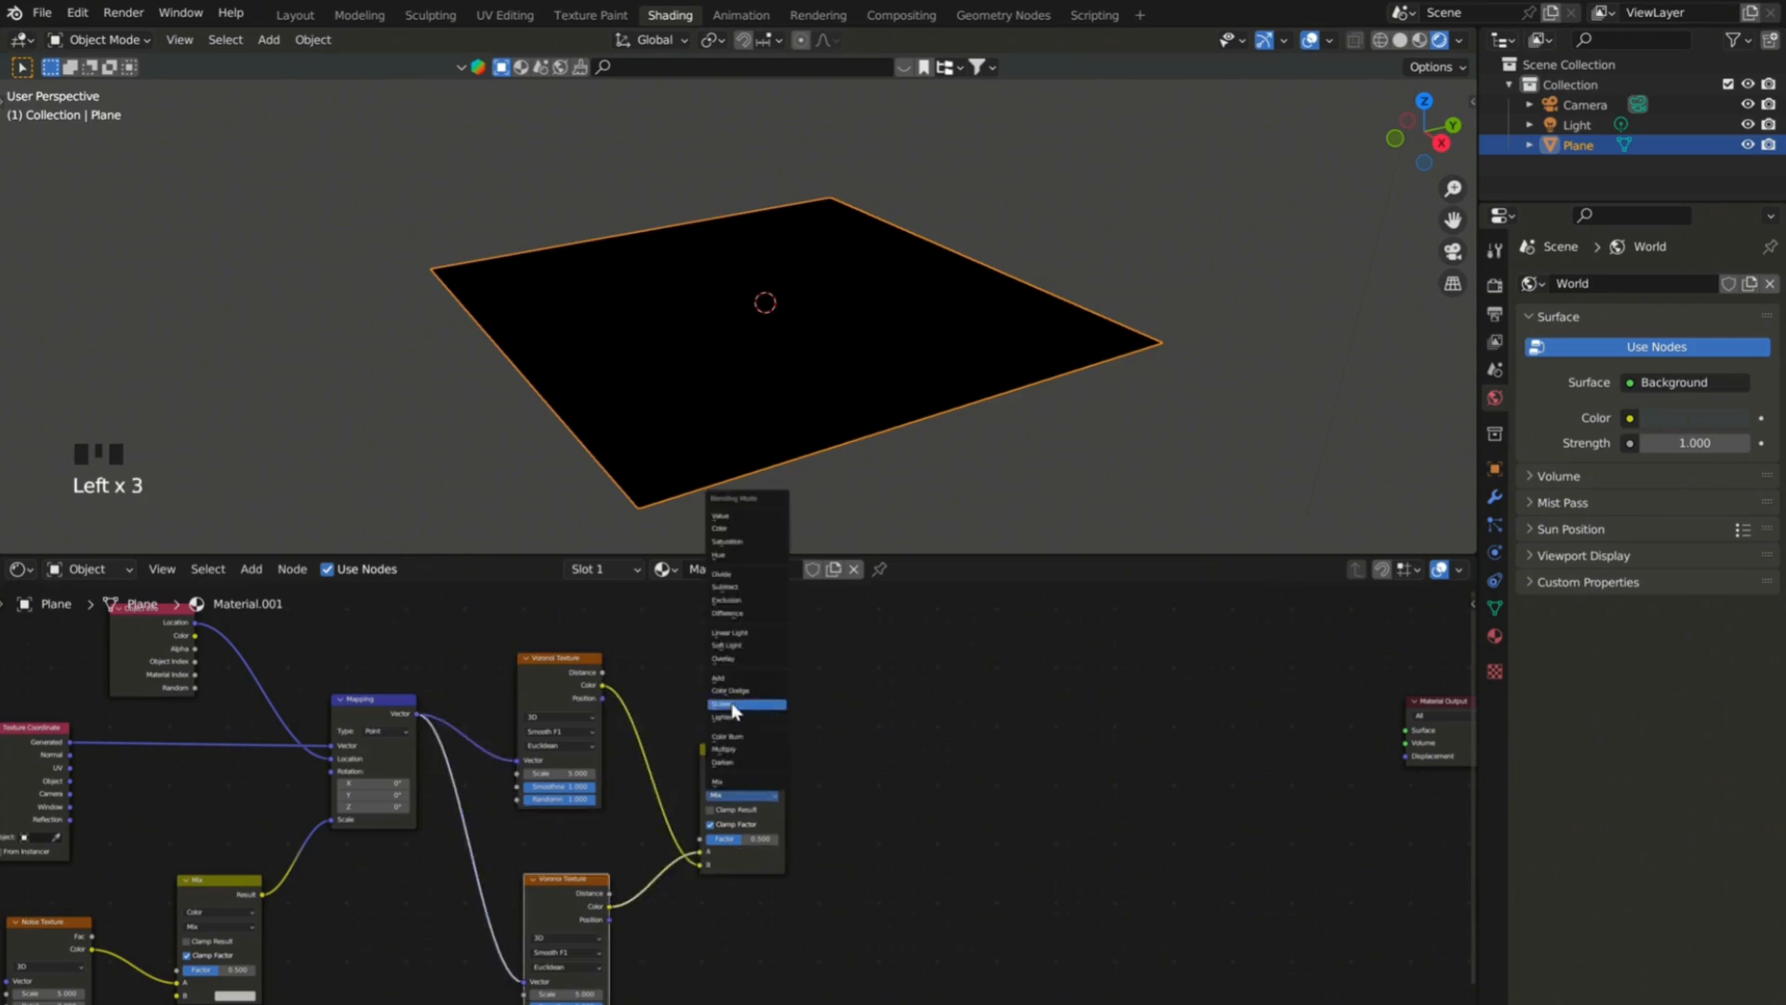
{"action": "scroll", "coordinate": [580, 746], "scroll_direction": "down", "scroll_amount": 3}
Connect the Soft Light Result to the Material Output Surface and insert a Color Ramp between them.
{"action": "middle_click_drag", "start_coordinate": [581, 746], "coordinate": [467, 684]}
{"action": "left_click_drag", "start_coordinate": [1171, 693], "coordinate": [1234, 753]}
{"action": "scroll", "coordinate": [716, 691], "scroll_direction": "up", "scroll_amount": 2}
{"action": "left_click_drag", "start_coordinate": [612, 698], "coordinate": [1253, 735], "text": "ctrl"}
{"action": "middle_click_drag", "start_coordinate": [786, 437], "coordinate": [765, 374]}
{"action": "key", "text": "shift+a"}
{"action": "left_click", "coordinate": [938, 848]}
{"action": "left_click", "coordinate": [883, 721]}
{"action": "scroll", "coordinate": [884, 721], "scroll_direction": "up", "scroll_amount": 5}
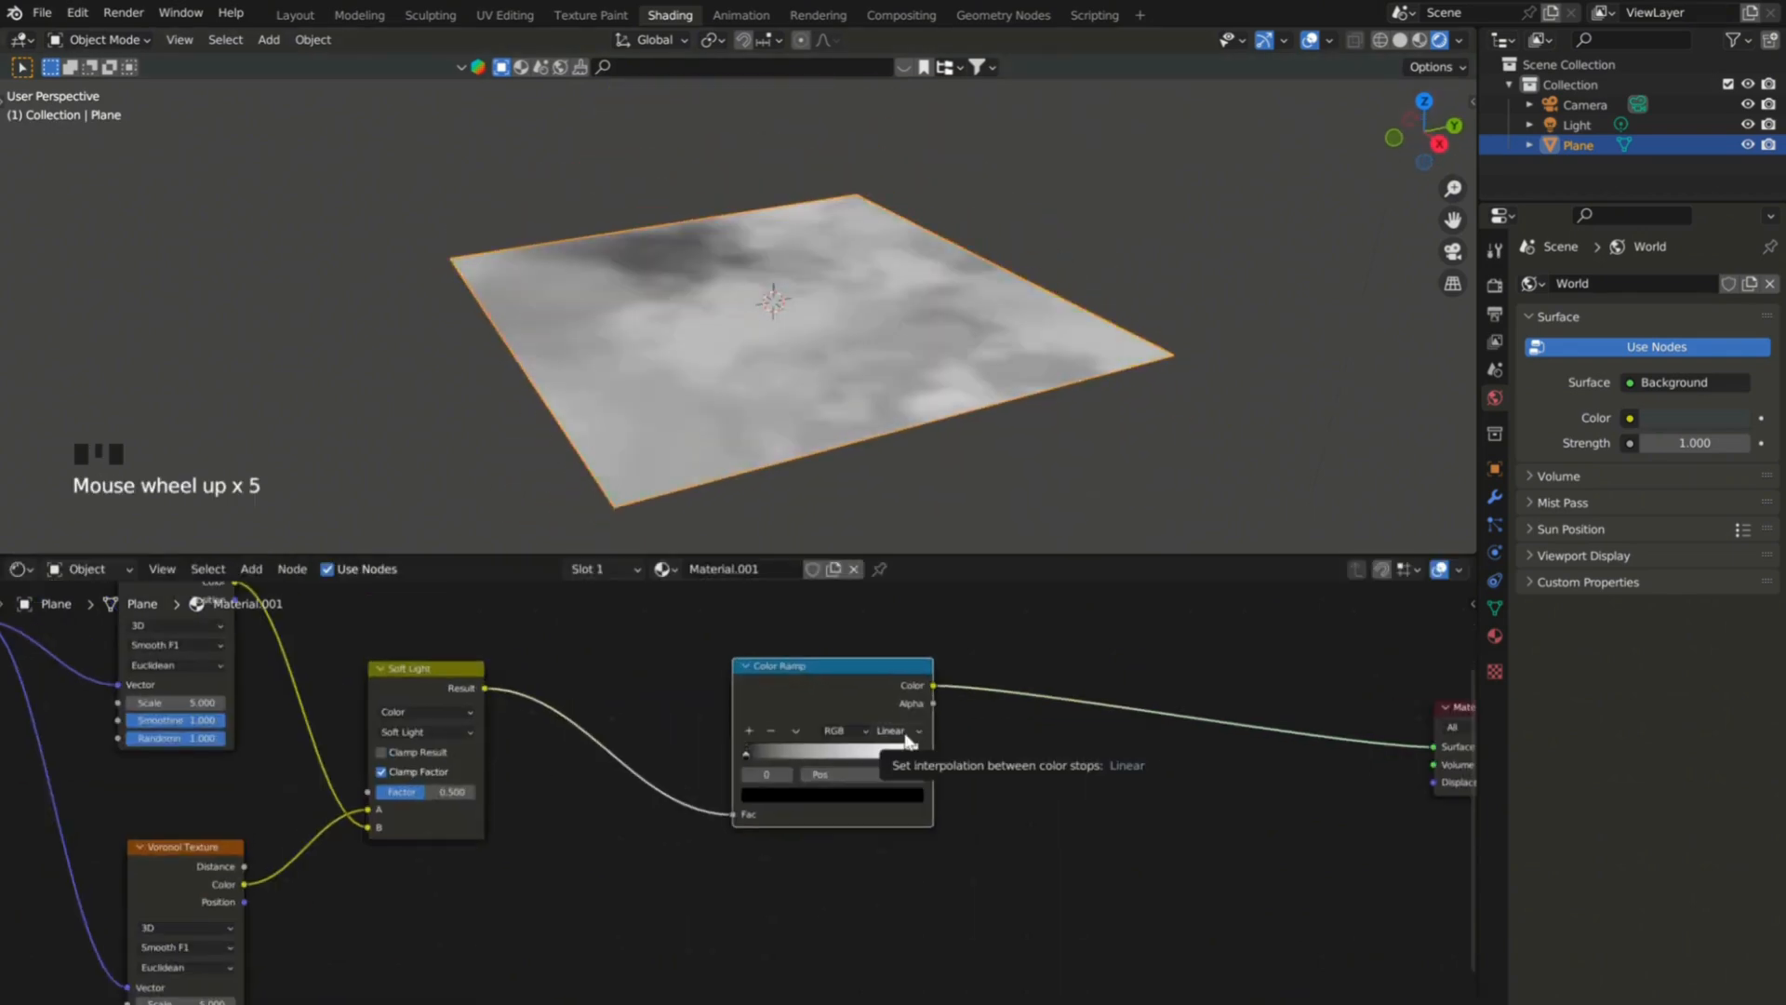
Move the Color Ramp's white stop inward and set its black stop to about 0.036.
{"action": "left_click_drag", "start_coordinate": [915, 754], "coordinate": [863, 762]}
{"action": "left_click_drag", "start_coordinate": [749, 752], "coordinate": [763, 752]}
{"action": "scroll", "coordinate": [961, 750], "scroll_direction": "down", "scroll_amount": 2}
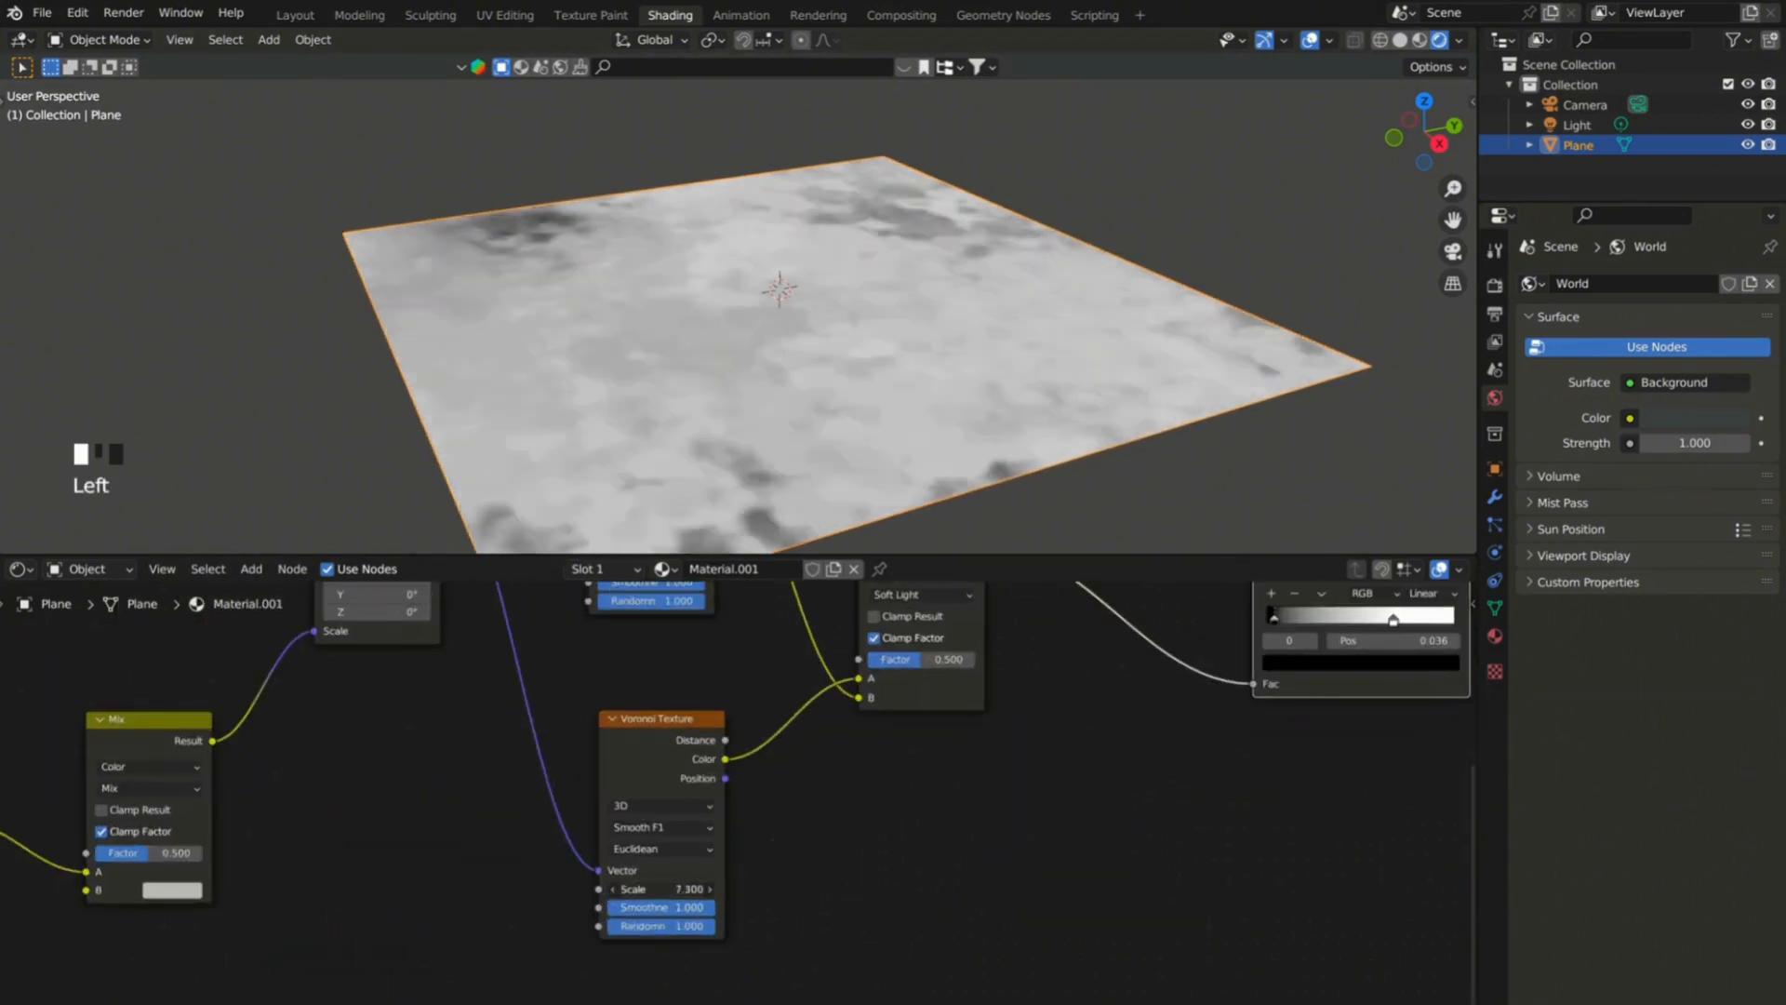
Set the Voronoi scales to 12.2 and 7.7 and the Noise Texture scale to 13.7, undoing the Mix factor change.
{"action": "scroll", "coordinate": [553, 751], "scroll_direction": "down", "scroll_amount": 3}
{"action": "left_click", "coordinate": [552, 751]}
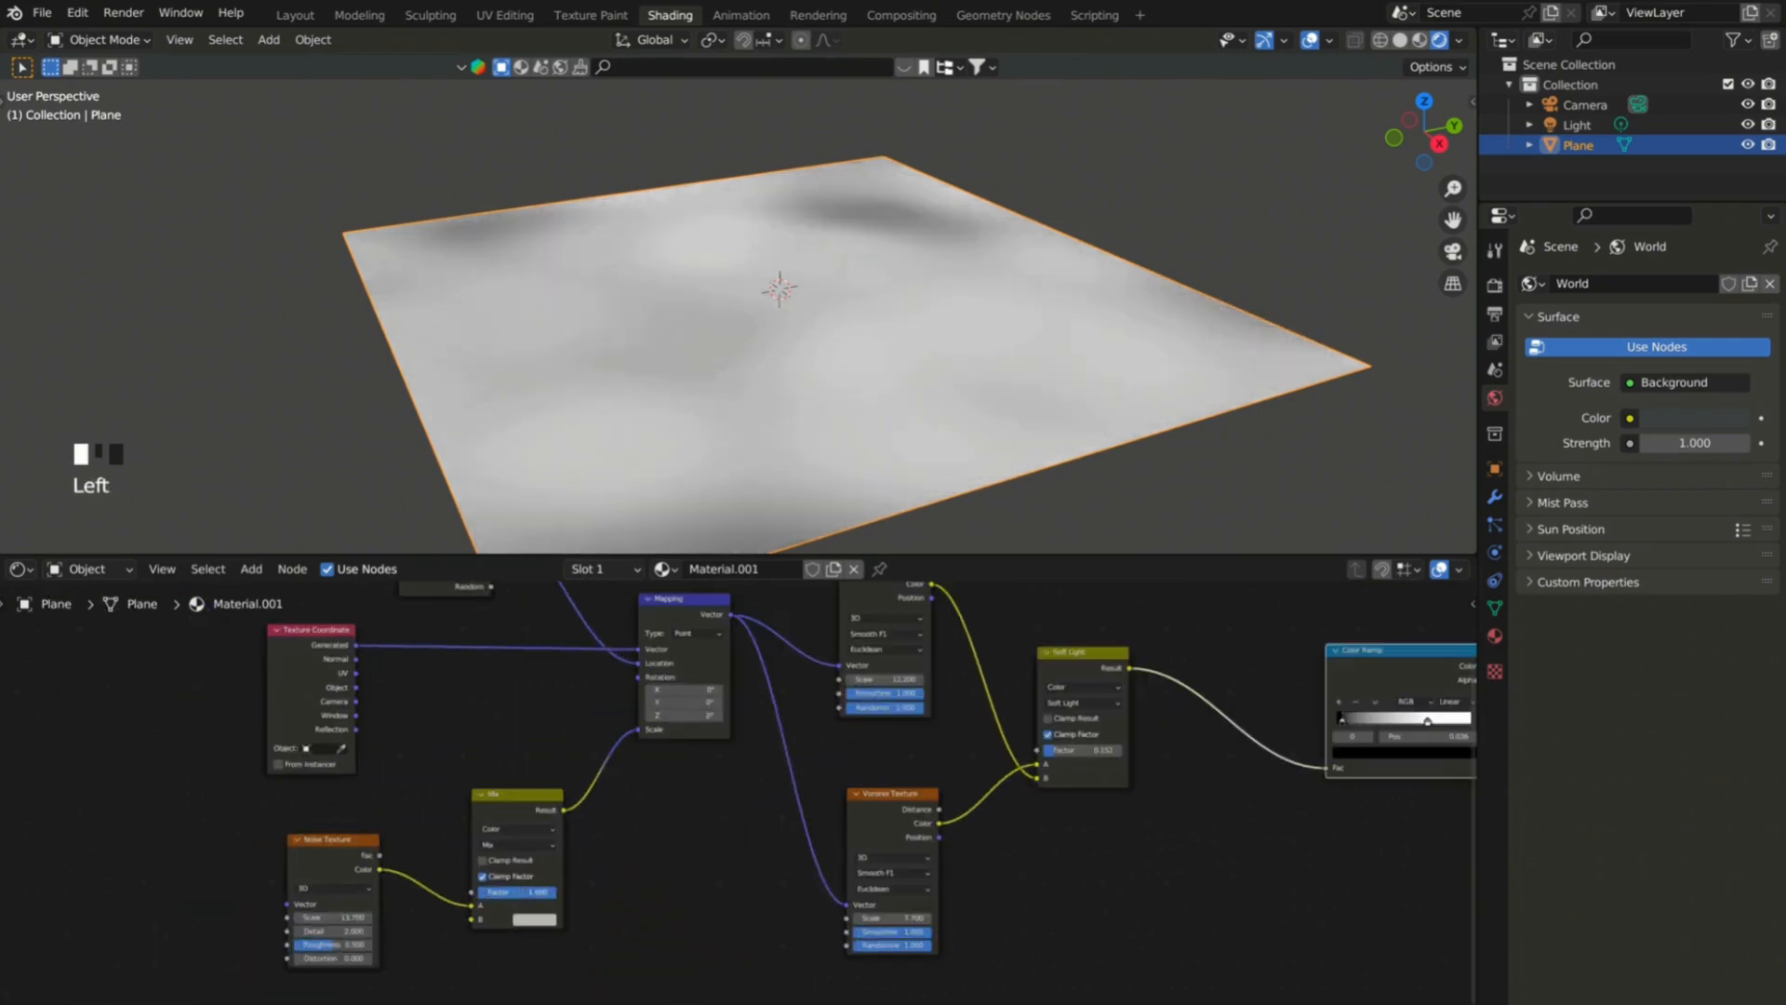
{"action": "key", "text": "ctrl+z"}
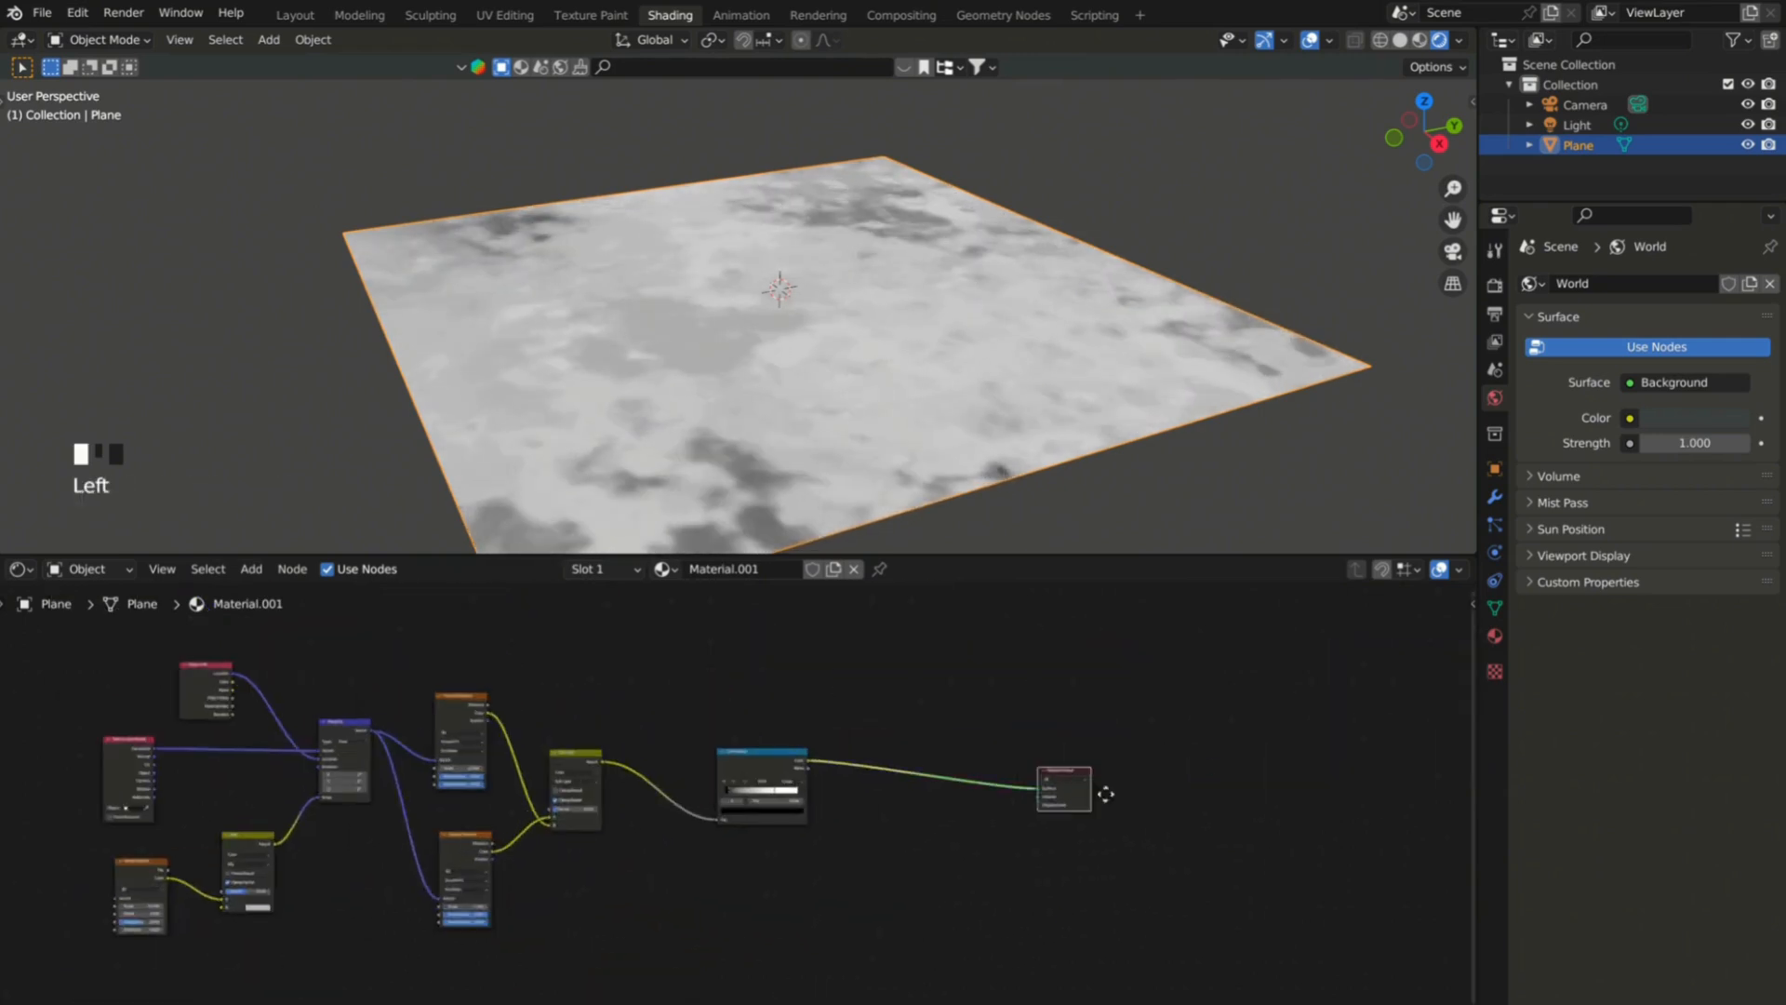
Insert a Mix Color node before the Material Output and add a Diffuse BSDF feeding a Shader to RGB node.
{"action": "left_click", "coordinate": [929, 778]}
{"action": "scroll", "coordinate": [882, 909], "scroll_direction": "down", "scroll_amount": 1}
{"action": "key", "text": "shift+a"}
{"action": "type", "text": "d"}
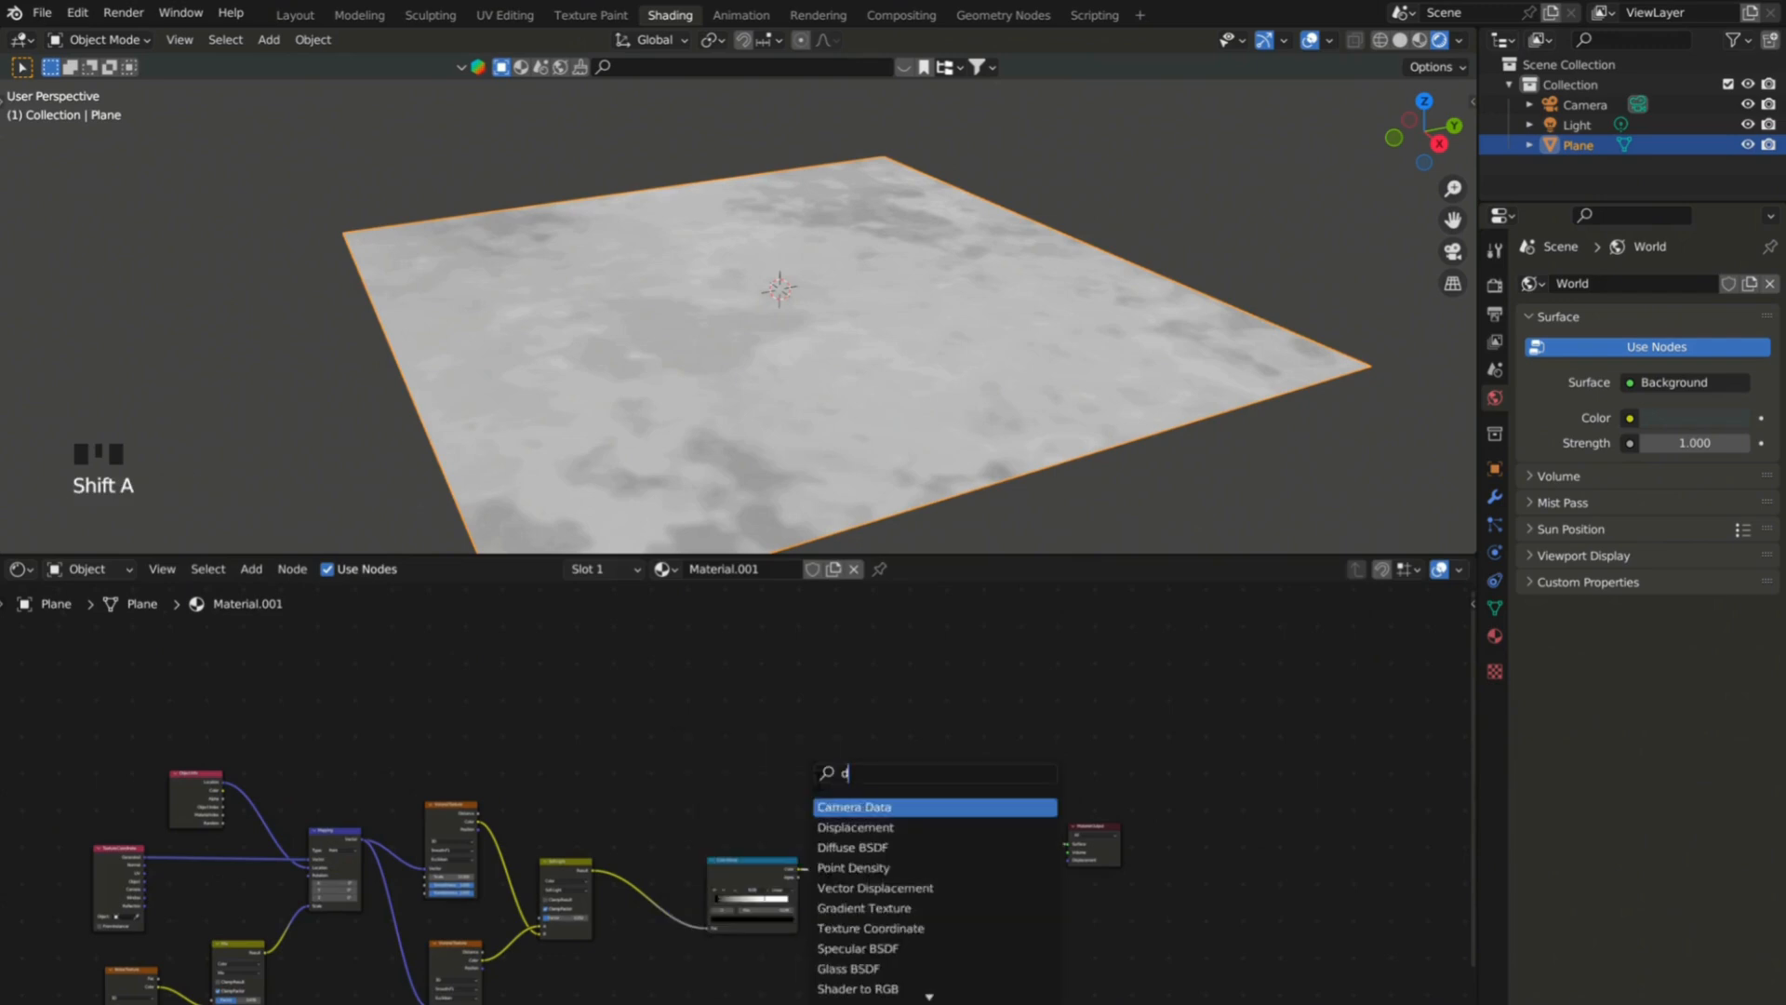
{"action": "scroll", "coordinate": [819, 811], "scroll_direction": "up", "scroll_amount": 2}
Duplicate the Color Ramp after Shader to RGB and combine both ramps in the Mix node using Multiply at factor 1.
{"action": "left_click", "coordinate": [772, 891]}
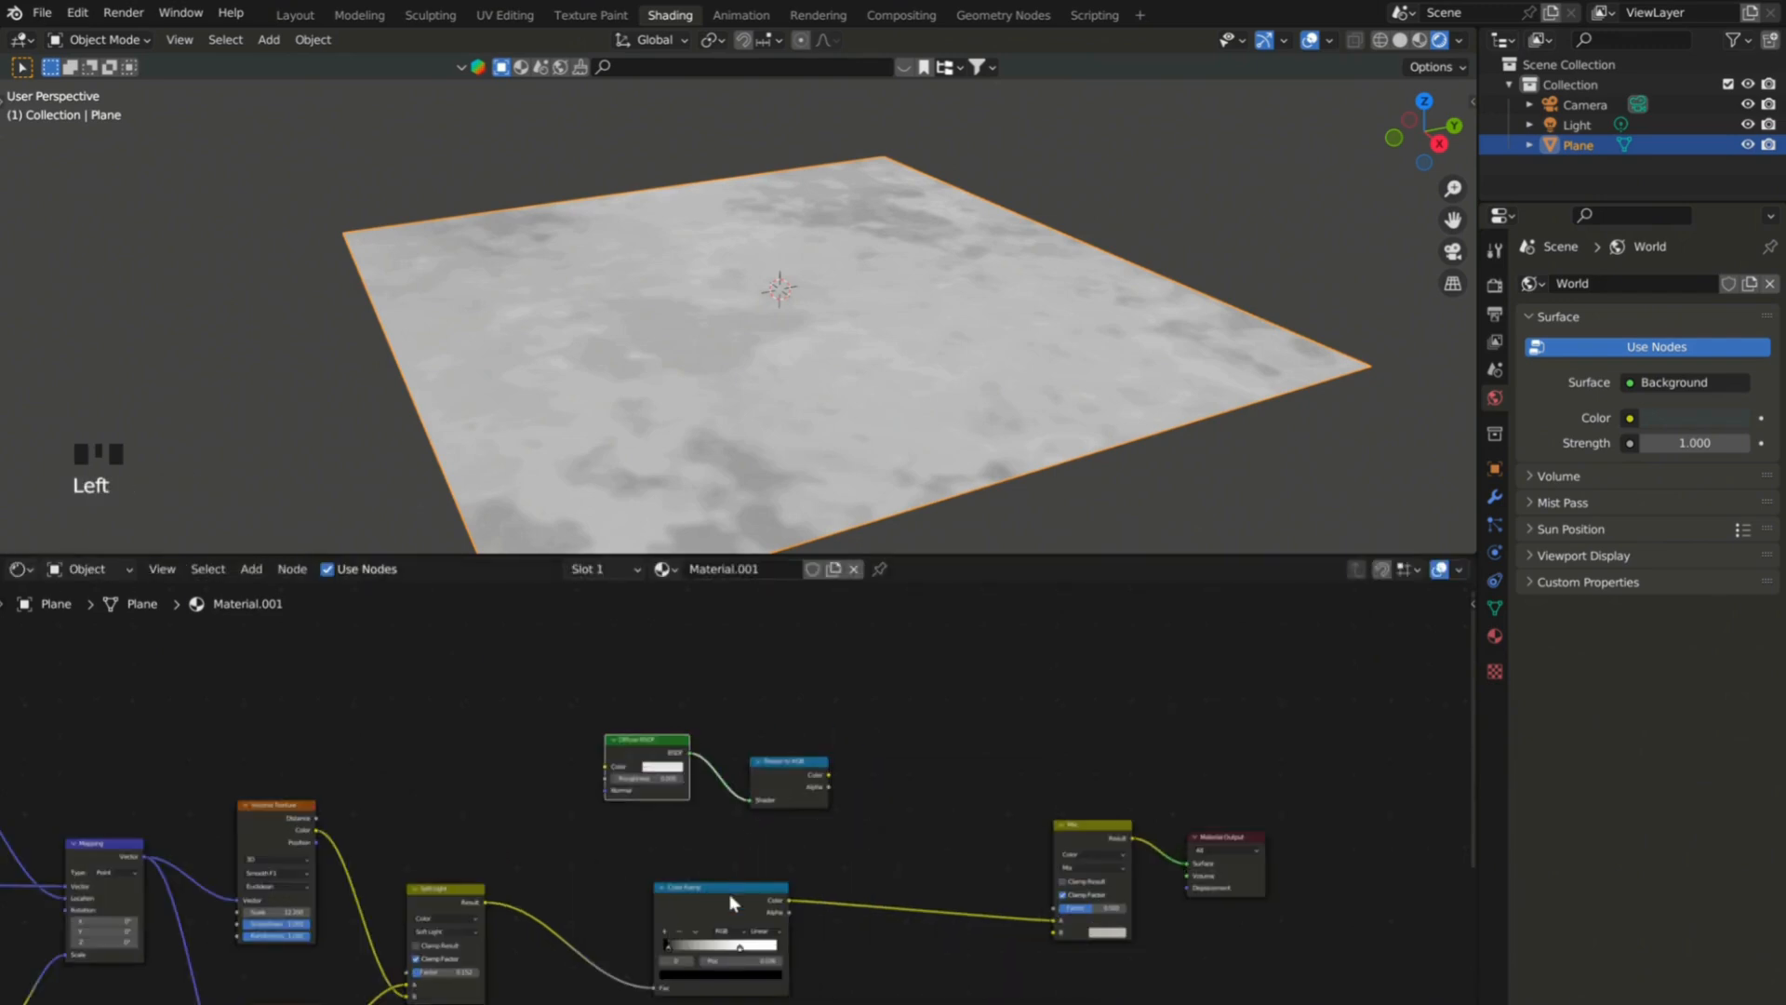
{"action": "key", "text": "shift+d"}
{"action": "left_click_drag", "start_coordinate": [789, 900], "coordinate": [1060, 932]}
{"action": "left_click_drag", "start_coordinate": [1088, 908], "coordinate": [1125, 908]}
{"action": "left_click", "coordinate": [1092, 866]}
{"action": "left_click", "coordinate": [1090, 811]}
Set the shadow Color Ramp to Constant interpolation and move its white stop to about 0.151.
{"action": "left_click", "coordinate": [957, 788]}
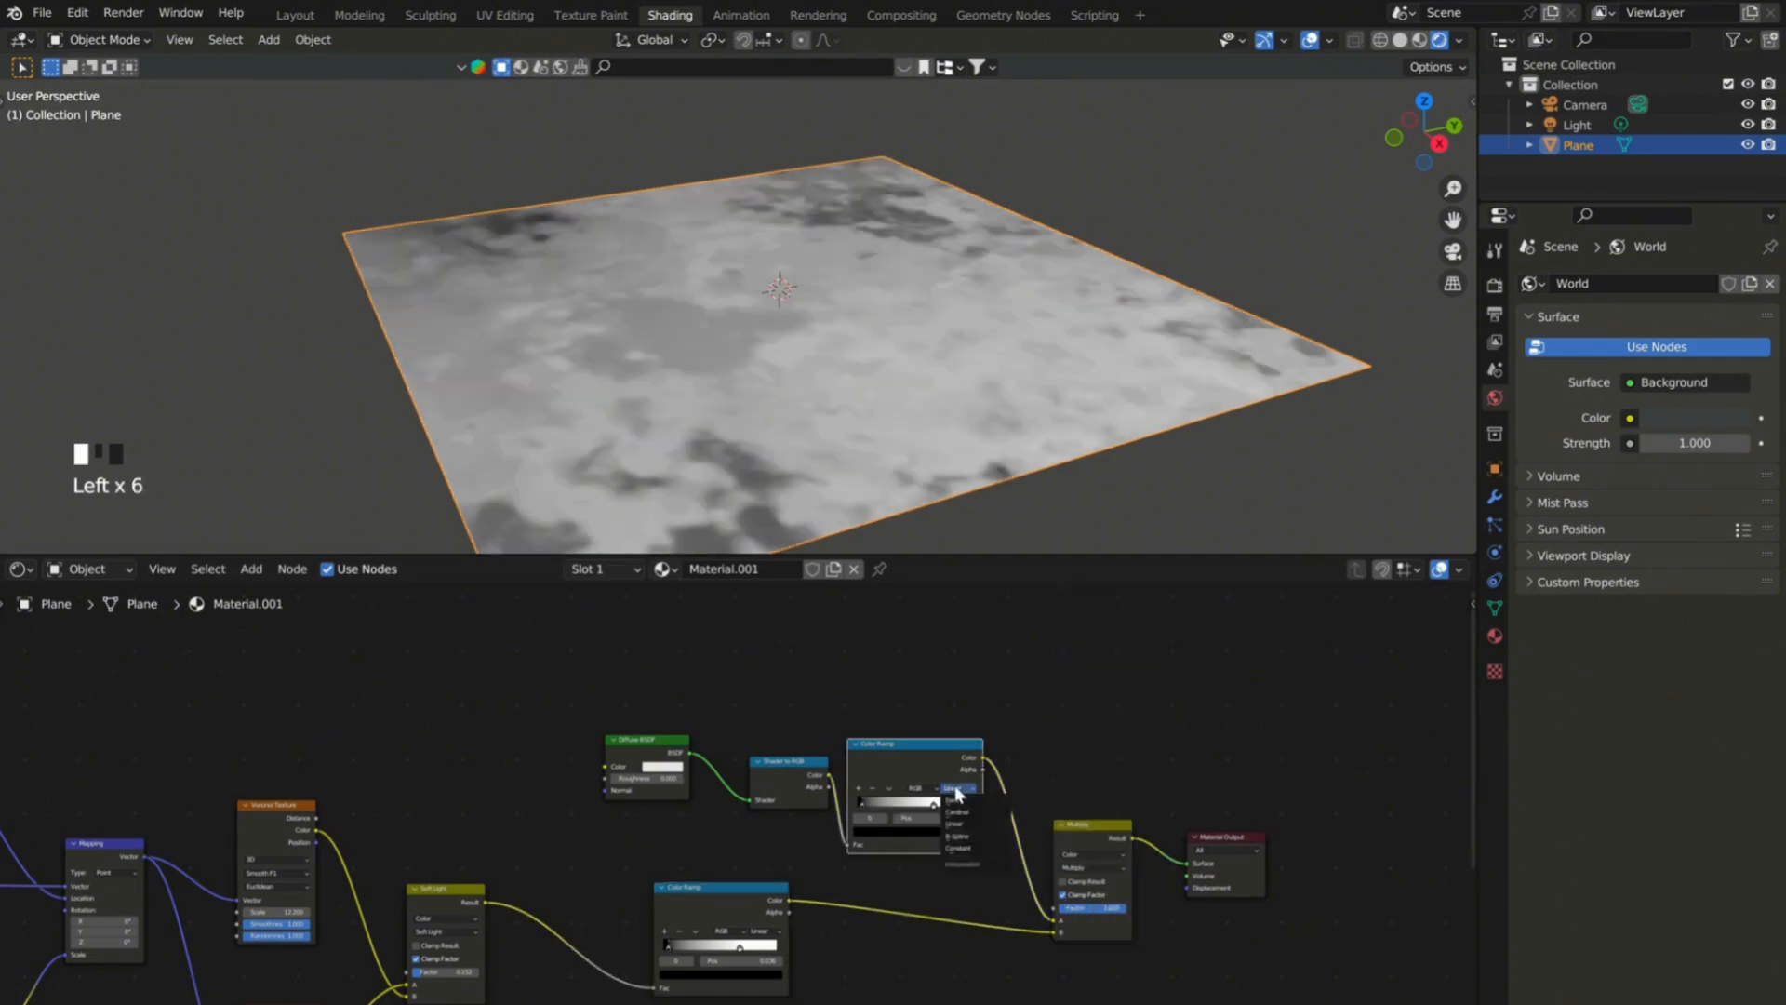
{"action": "left_click", "coordinate": [962, 848]}
{"action": "scroll", "coordinate": [926, 833], "scroll_direction": "up", "scroll_amount": 6}
{"action": "left_click_drag", "start_coordinate": [940, 786], "coordinate": [922, 786]}
{"action": "left_click_drag", "start_coordinate": [821, 786], "coordinate": [788, 758]}
{"action": "left_click_drag", "start_coordinate": [921, 786], "coordinate": [837, 797]}
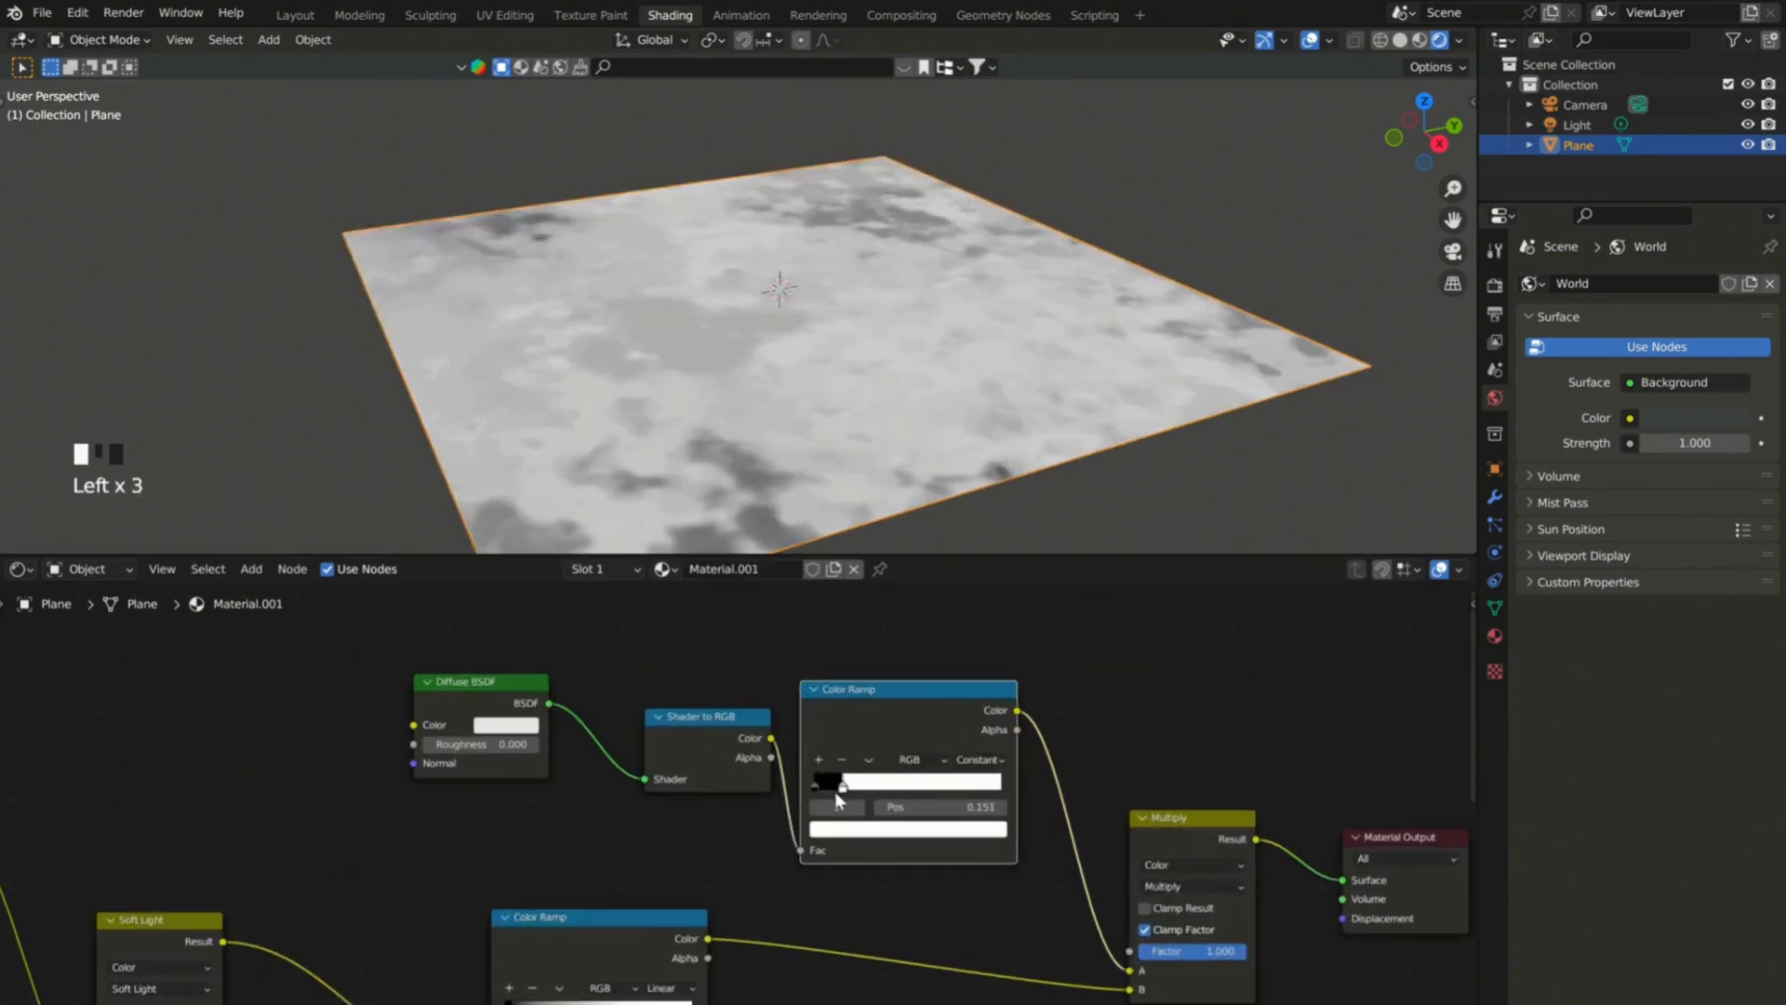
Lighten the shadow ramp's black stop to gray and shift the white stop slightly to refine the shadow edge.
{"action": "left_click", "coordinate": [815, 788]}
{"action": "left_click", "coordinate": [874, 829]}
{"action": "left_click_drag", "start_coordinate": [957, 693], "coordinate": [956, 632]}
{"action": "left_click", "coordinate": [860, 787]}
{"action": "scroll", "coordinate": [851, 781], "scroll_direction": "down", "scroll_amount": 6}
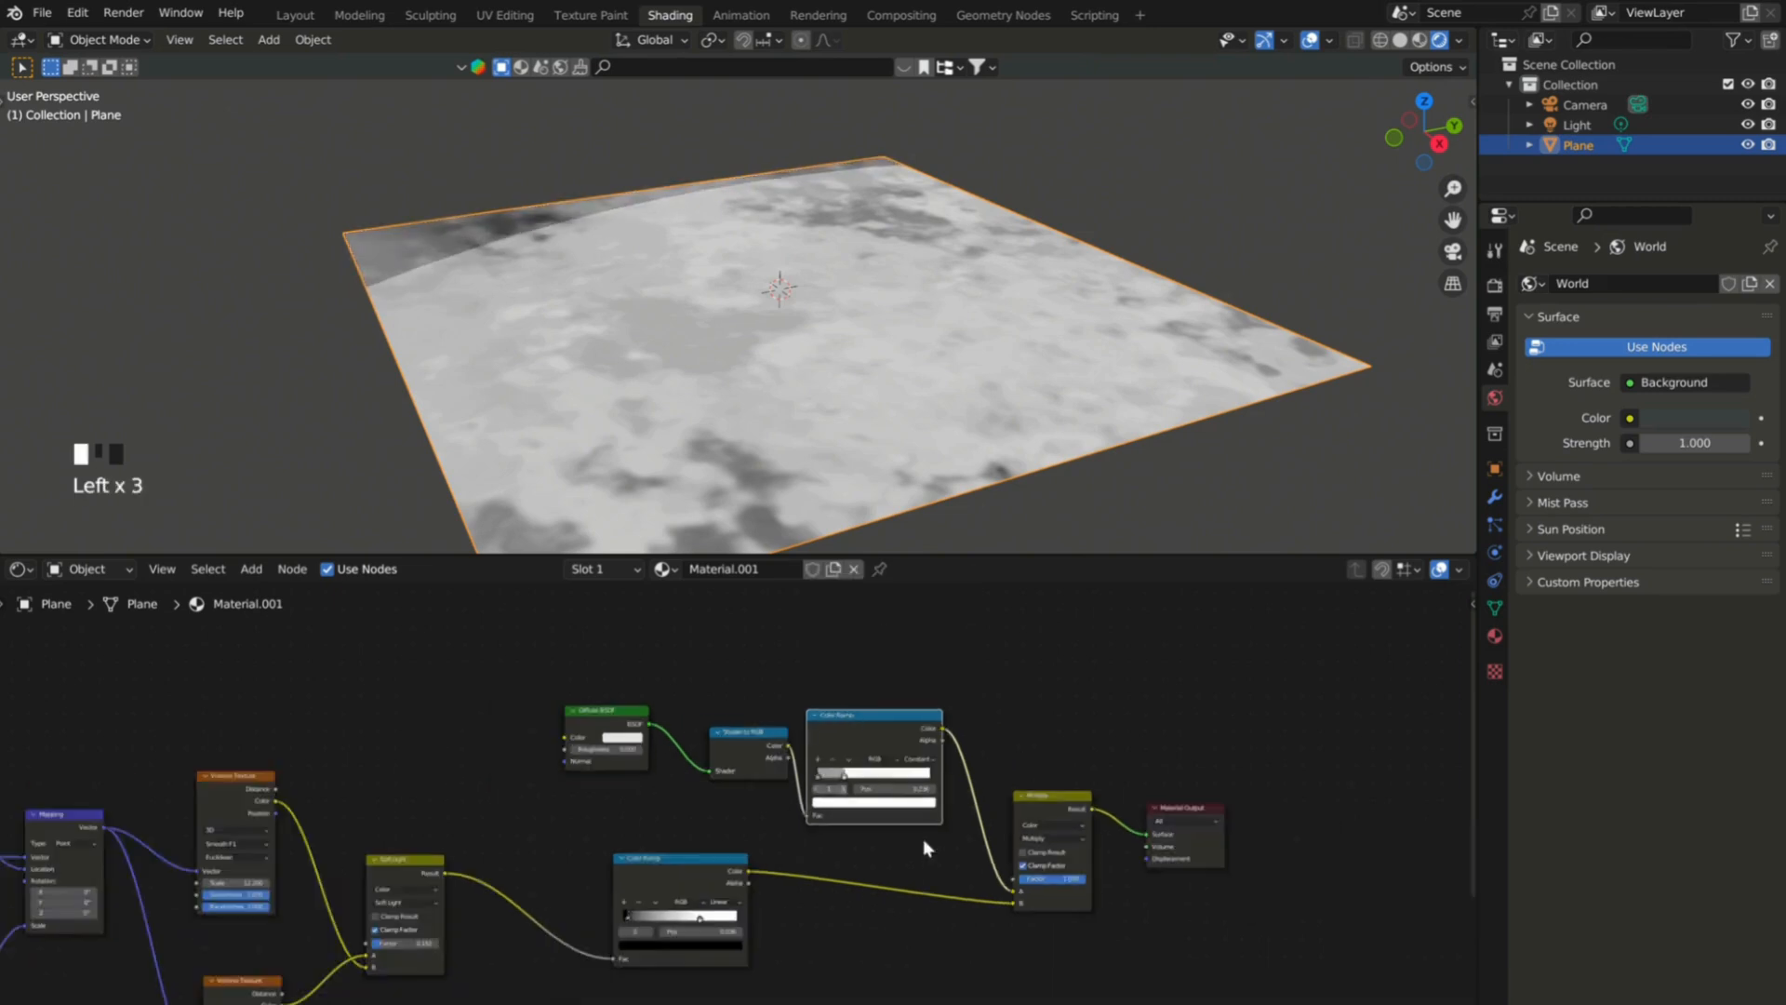
Insert an Emission node between the Multiply node and the Material Output and space out the nodes.
{"action": "scroll", "coordinate": [1180, 870], "scroll_direction": "up", "scroll_amount": 3}
{"action": "left_click_drag", "start_coordinate": [1185, 793], "coordinate": [1300, 789]}
{"action": "scroll", "coordinate": [949, 745], "scroll_direction": "down", "scroll_amount": 4}
{"action": "mouse_move", "coordinate": [1112, 798]}
{"action": "left_mouse_down"}
{"action": "mouse_move", "coordinate": [1041, 798]}
{"action": "mouse_move", "coordinate": [1118, 796]}
{"action": "left_mouse_up"}
{"action": "left_click_drag", "start_coordinate": [1247, 799], "coordinate": [1264, 793]}
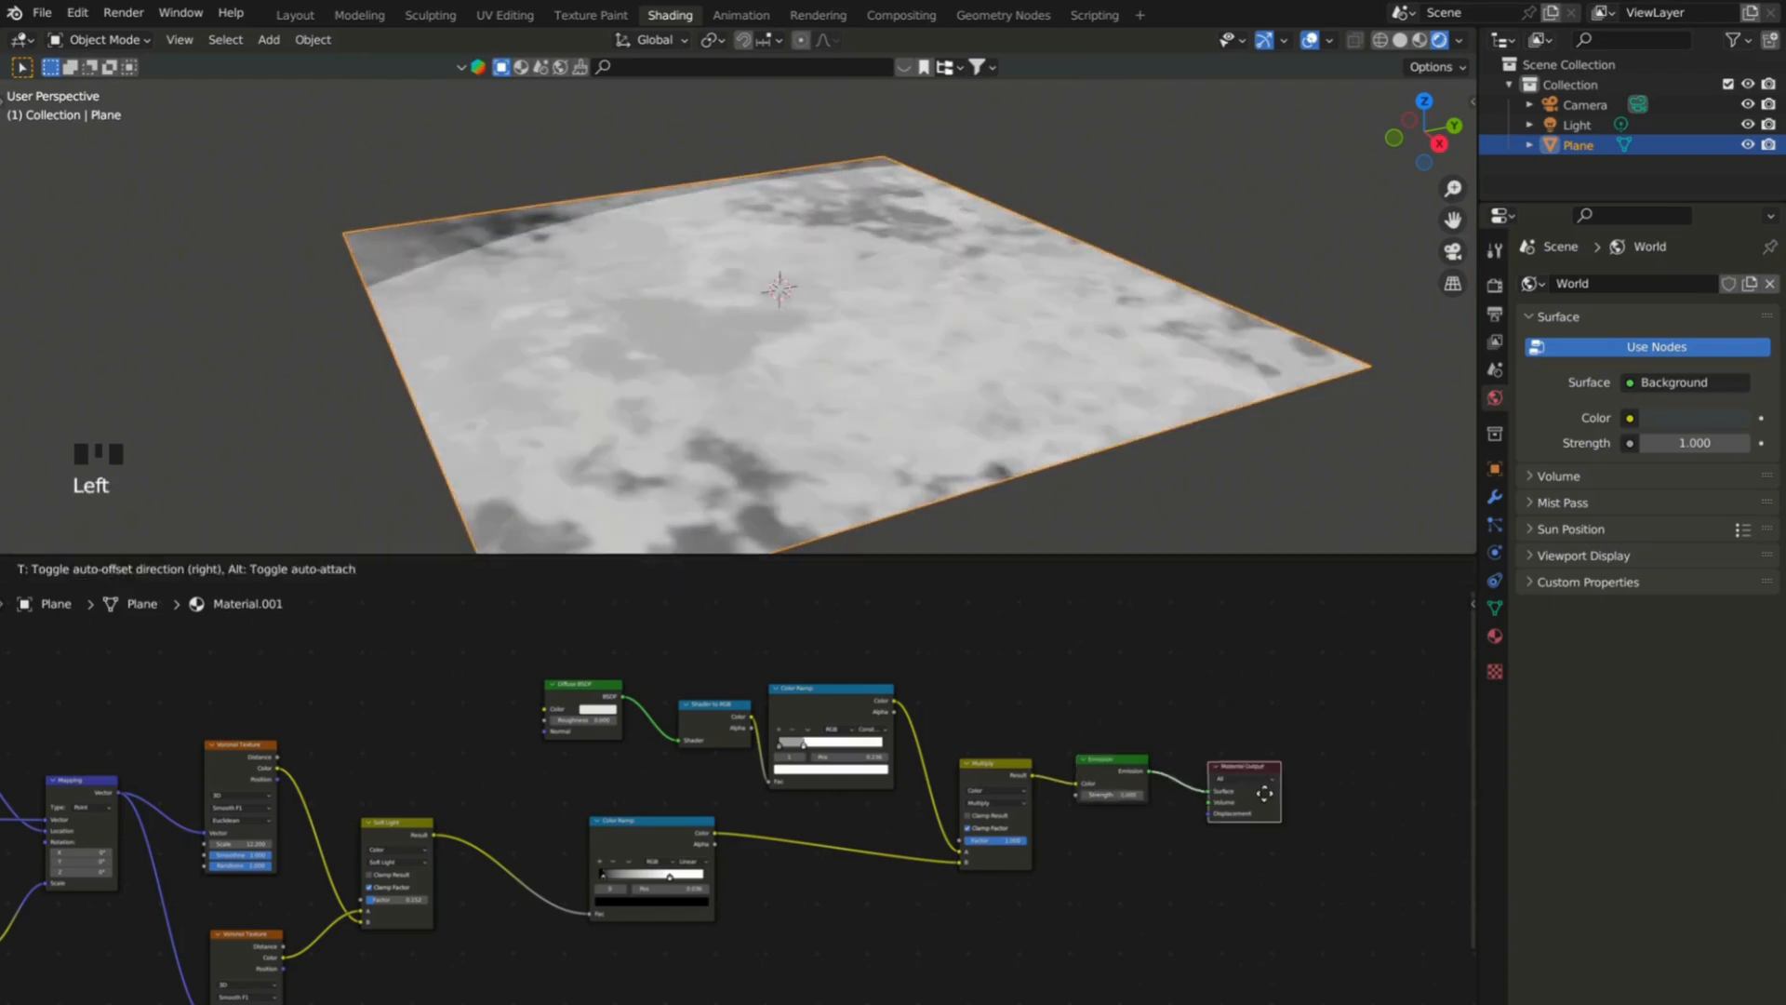
Recolor the texture Color Ramp to run from dark brown to light orange.
{"action": "scroll", "coordinate": [1030, 696], "scroll_direction": "down", "scroll_amount": 5}
{"action": "scroll", "coordinate": [807, 774], "scroll_direction": "up", "scroll_amount": 7}
{"action": "left_click", "coordinate": [829, 807]}
{"action": "left_click", "coordinate": [806, 834]}
{"action": "mouse_move", "coordinate": [790, 712]}
{"action": "left_mouse_down"}
{"action": "mouse_move", "coordinate": [777, 725]}
{"action": "mouse_move", "coordinate": [841, 702]}
{"action": "mouse_move", "coordinate": [787, 747]}
{"action": "left_mouse_up"}
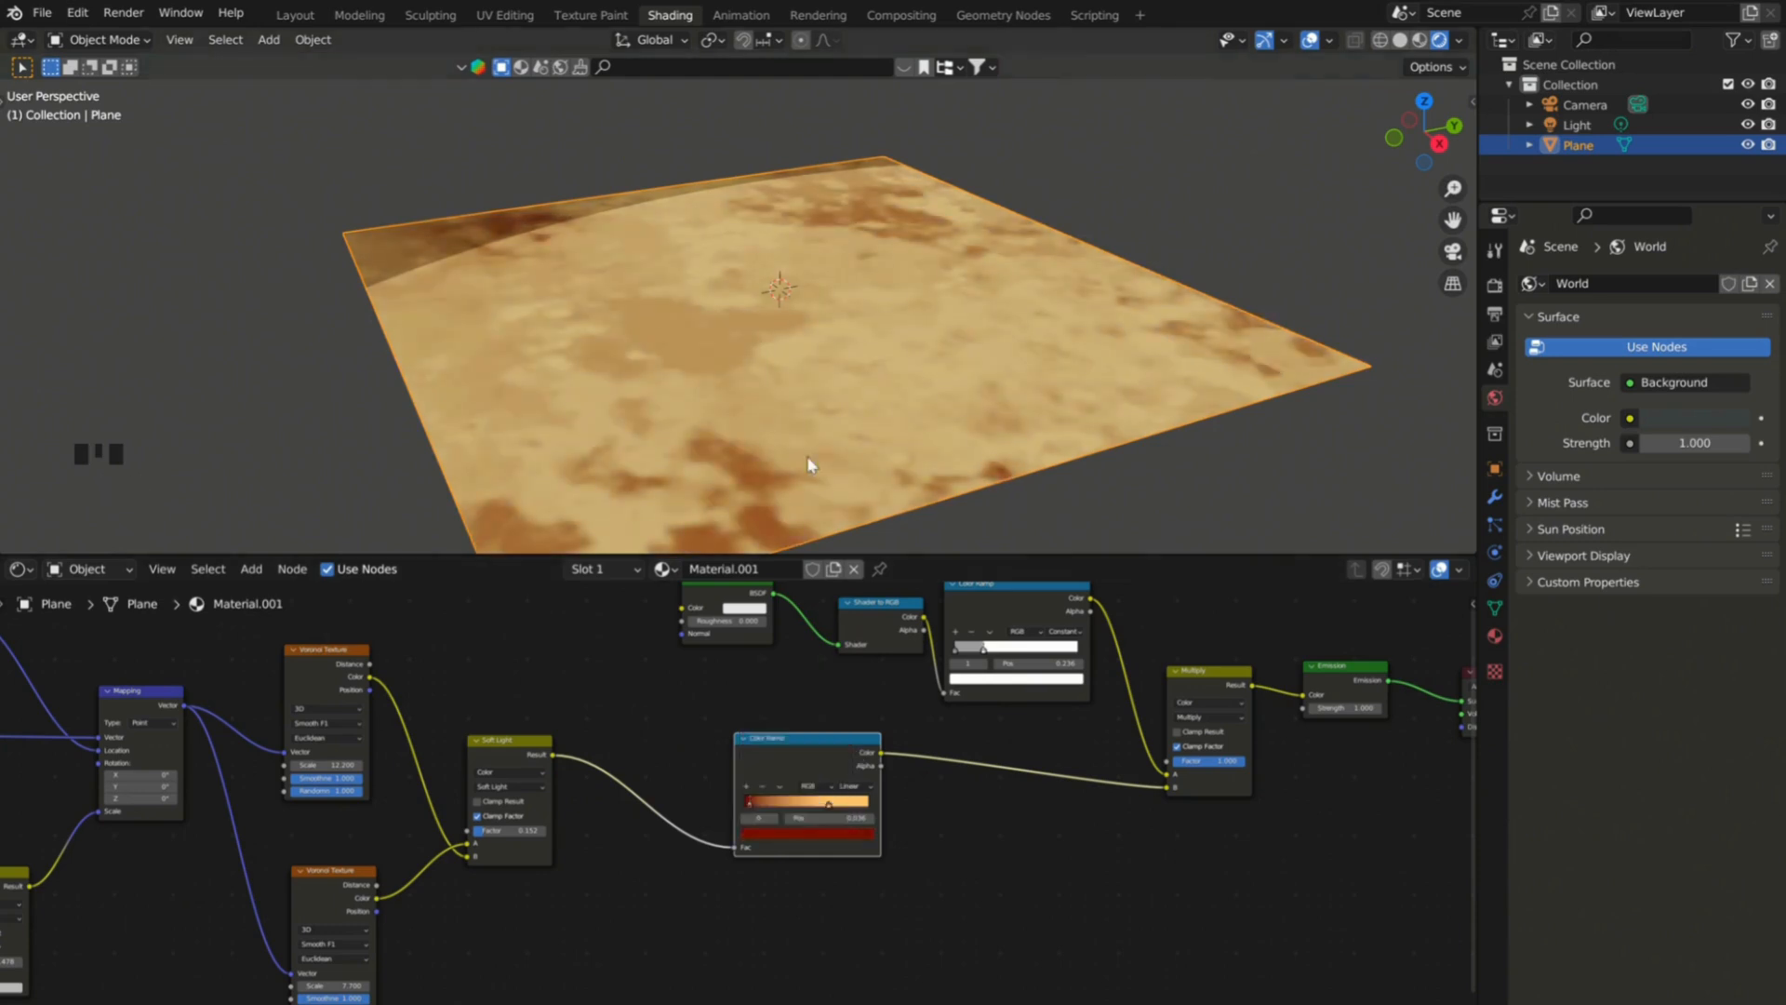
{"action": "mouse_move", "coordinate": [756, 248]}
{"action": "middle_mouse_down"}
{"action": "mouse_move", "coordinate": [696, 283]}
{"action": "mouse_move", "coordinate": [758, 243]}
{"action": "middle_mouse_up"}
{"action": "scroll", "coordinate": [1039, 768], "scroll_direction": "down", "scroll_amount": 3}
{"action": "middle_click_drag", "start_coordinate": [1040, 768], "coordinate": [1372, 730]}
{"action": "scroll", "coordinate": [828, 735], "scroll_direction": "up", "scroll_amount": 4}
Raise the Soft Light factor and try different scales on the two Voronoi Textures.
{"action": "left_click_drag", "start_coordinate": [814, 737], "coordinate": [772, 738]}
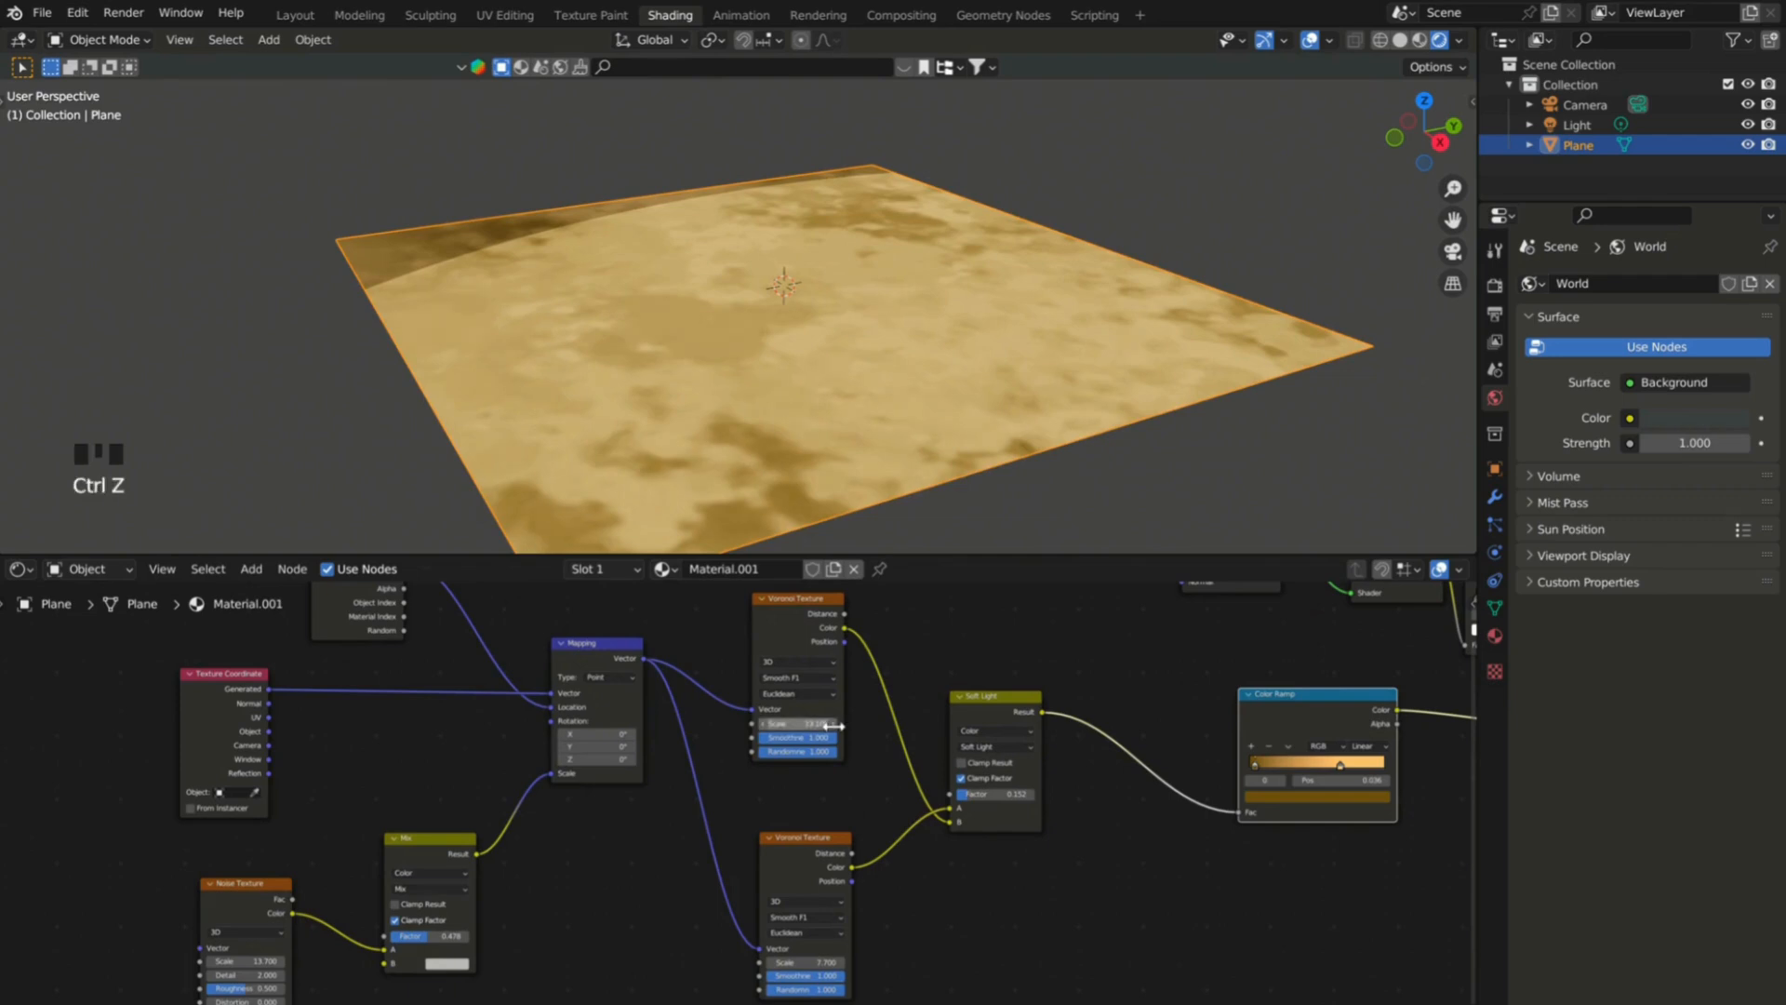
{"action": "left_click_drag", "start_coordinate": [1000, 795], "coordinate": [1011, 795]}
{"action": "left_click_drag", "start_coordinate": [804, 963], "coordinate": [818, 963]}
{"action": "key", "text": "ctrl+z"}
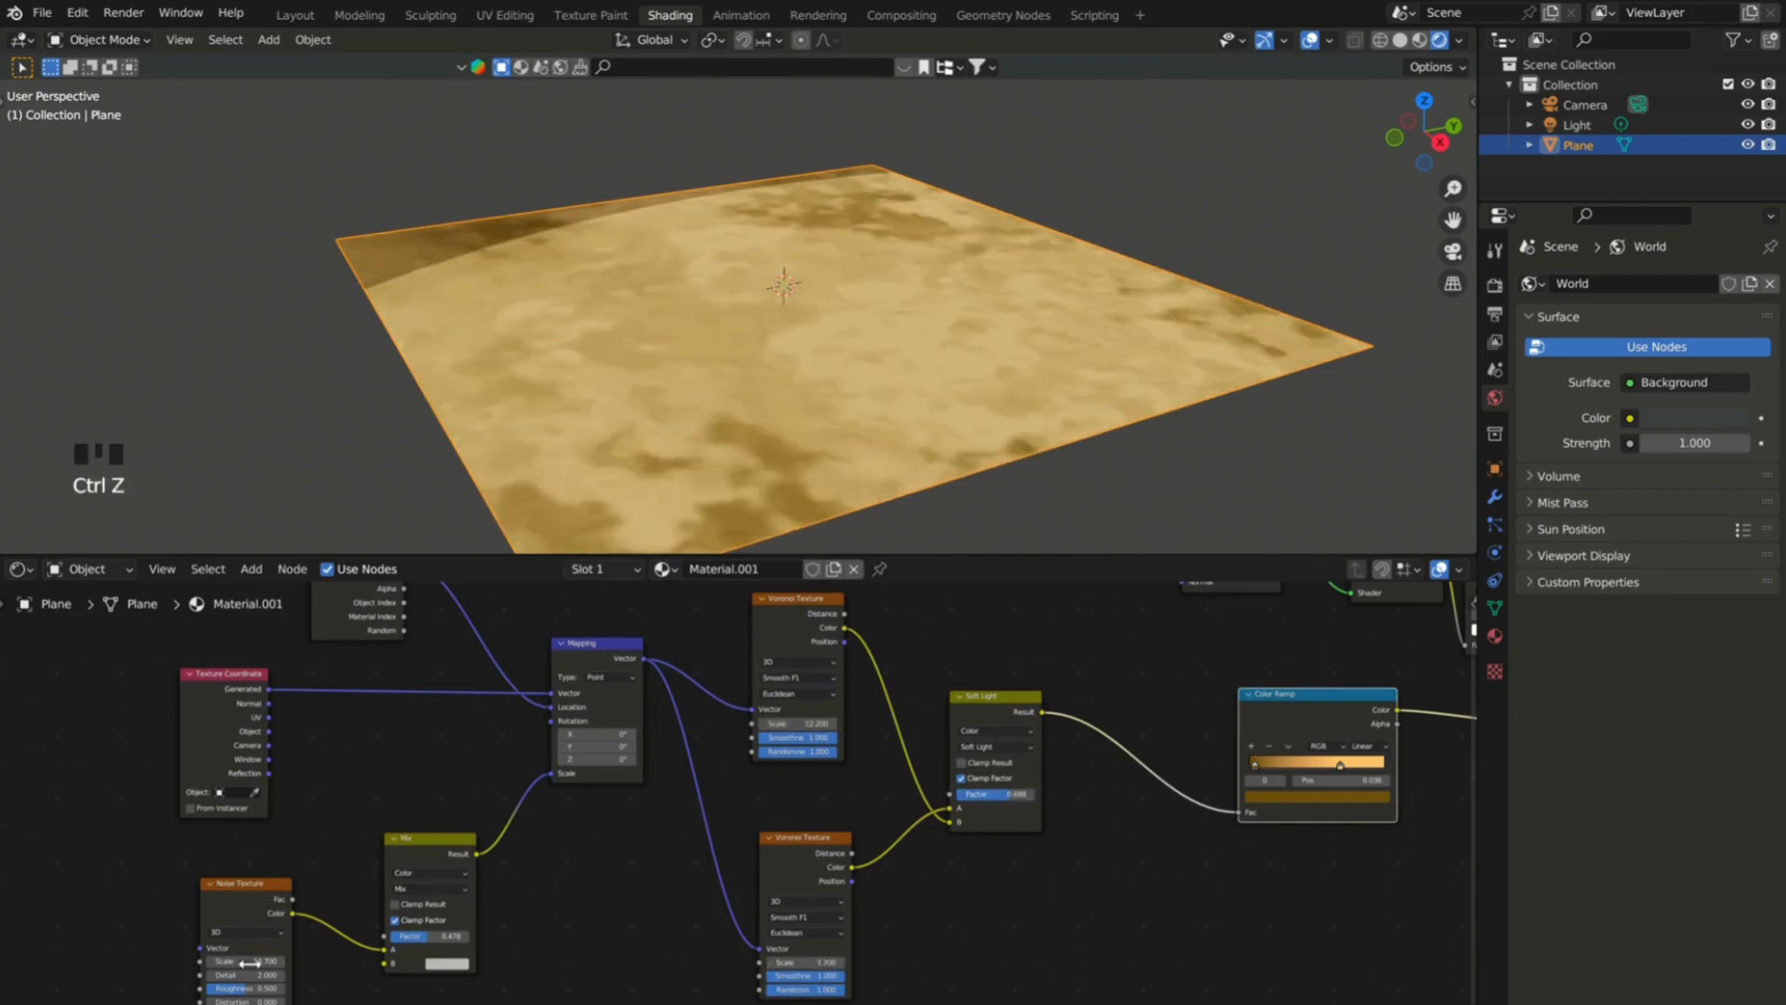
Try a different scale on the Noise Texture and undo the change.
{"action": "left_click_drag", "start_coordinate": [255, 961], "coordinate": [244, 959]}
{"action": "key", "text": "ctrl+z"}
{"action": "scroll", "coordinate": [255, 930], "scroll_direction": "down", "scroll_amount": 10}
{"action": "scroll", "coordinate": [442, 791], "scroll_direction": "up", "scroll_amount": 6}
{"action": "left_click_drag", "start_coordinate": [755, 792], "coordinate": [747, 796]}
{"action": "middle_click_drag", "start_coordinate": [758, 362], "coordinate": [750, 390]}
{"action": "key", "text": "ctrl+z"}
Increase the first Voronoi Texture's scale for finer patches and set the second one's scale to 1.
{"action": "middle_click_drag", "start_coordinate": [456, 800], "coordinate": [847, 755]}
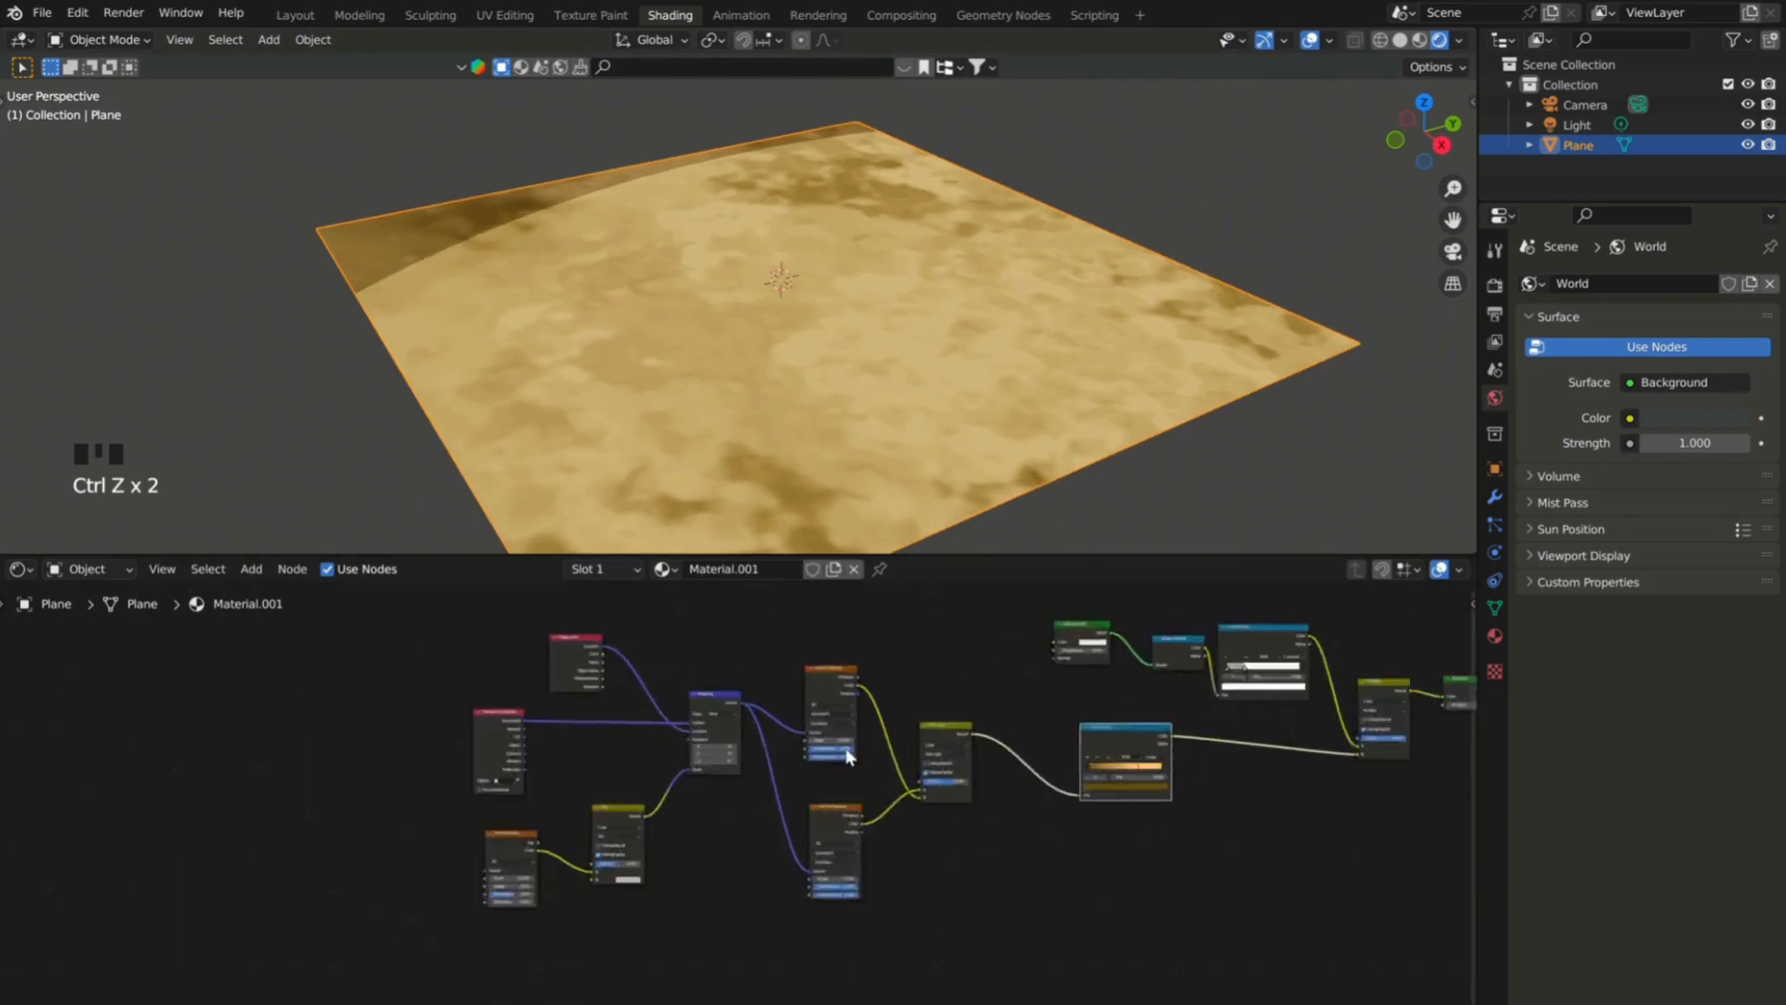
{"action": "scroll", "coordinate": [843, 756], "scroll_direction": "up", "scroll_amount": 9}
{"action": "scroll", "coordinate": [779, 673], "scroll_direction": "down", "scroll_amount": 3}
{"action": "scroll", "coordinate": [836, 923], "scroll_direction": "up", "scroll_amount": 4}
{"action": "left_click_drag", "start_coordinate": [830, 941], "coordinate": [796, 940]}
{"action": "scroll", "coordinate": [1014, 763], "scroll_direction": "down", "scroll_amount": 5}
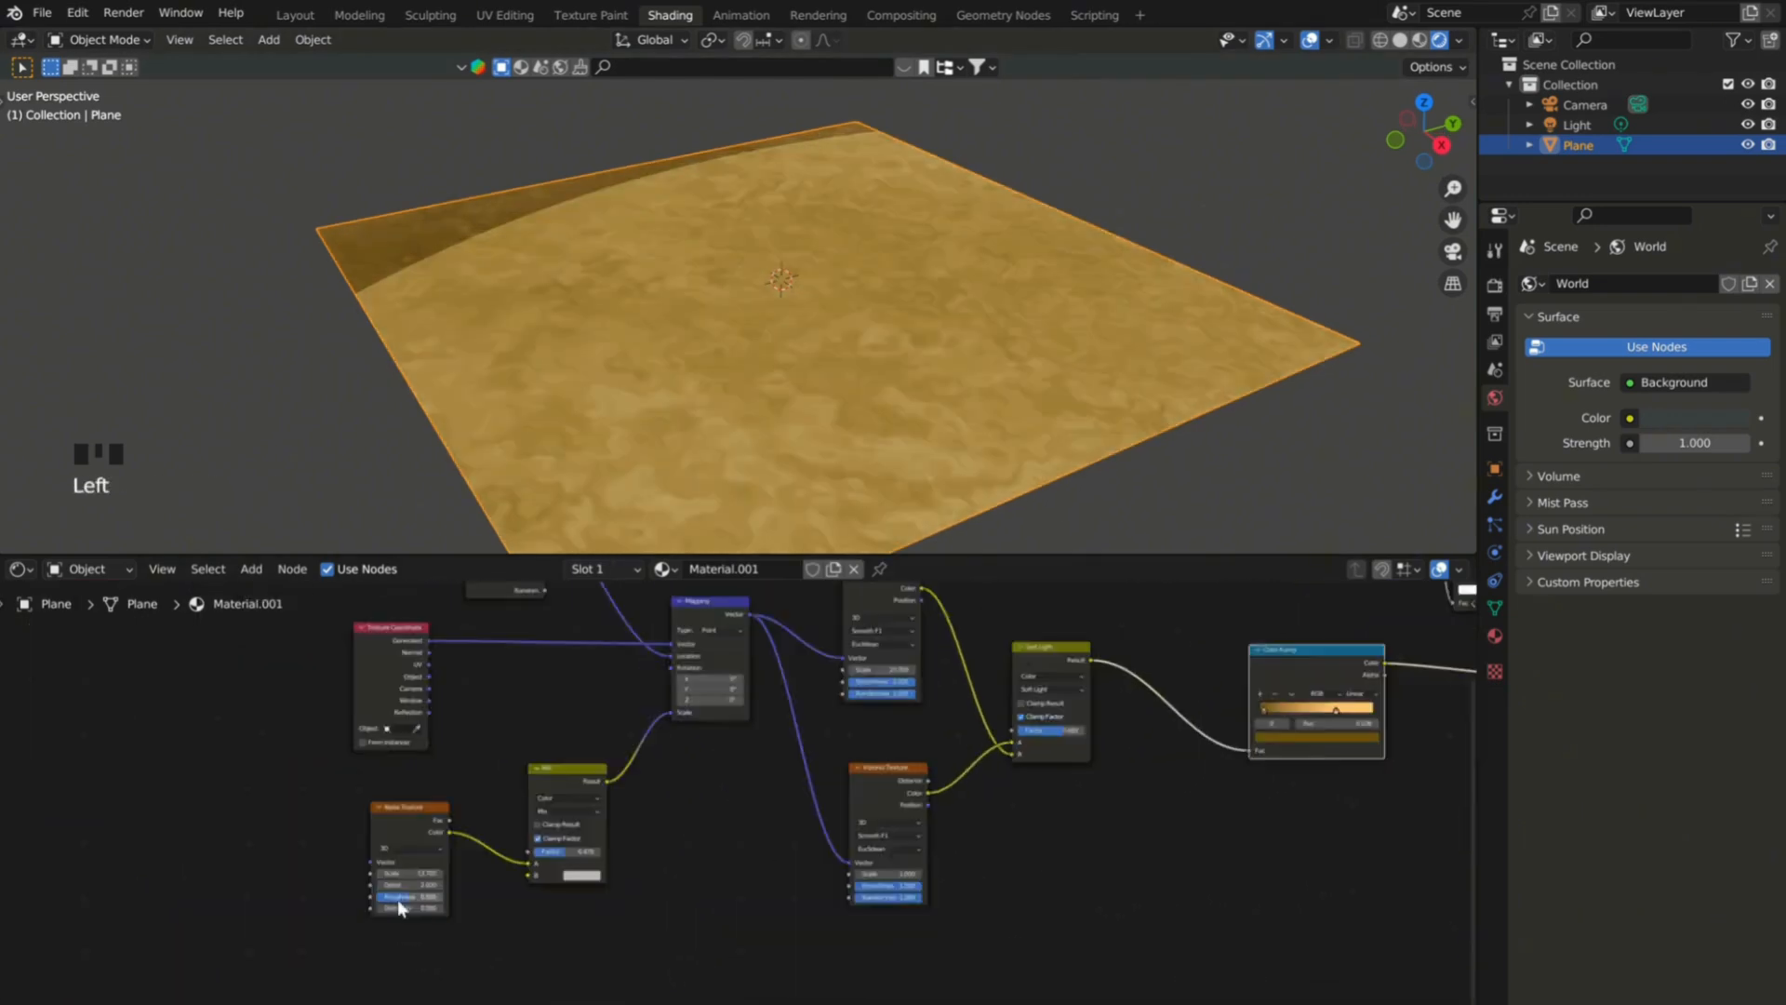
Set the Noise Texture to scale 8, detail 16 and roughness 0.815.
{"action": "scroll", "coordinate": [398, 895], "scroll_direction": "up", "scroll_amount": 7}
{"action": "type", "text": "8"}
{"action": "left_click", "coordinate": [439, 890]}
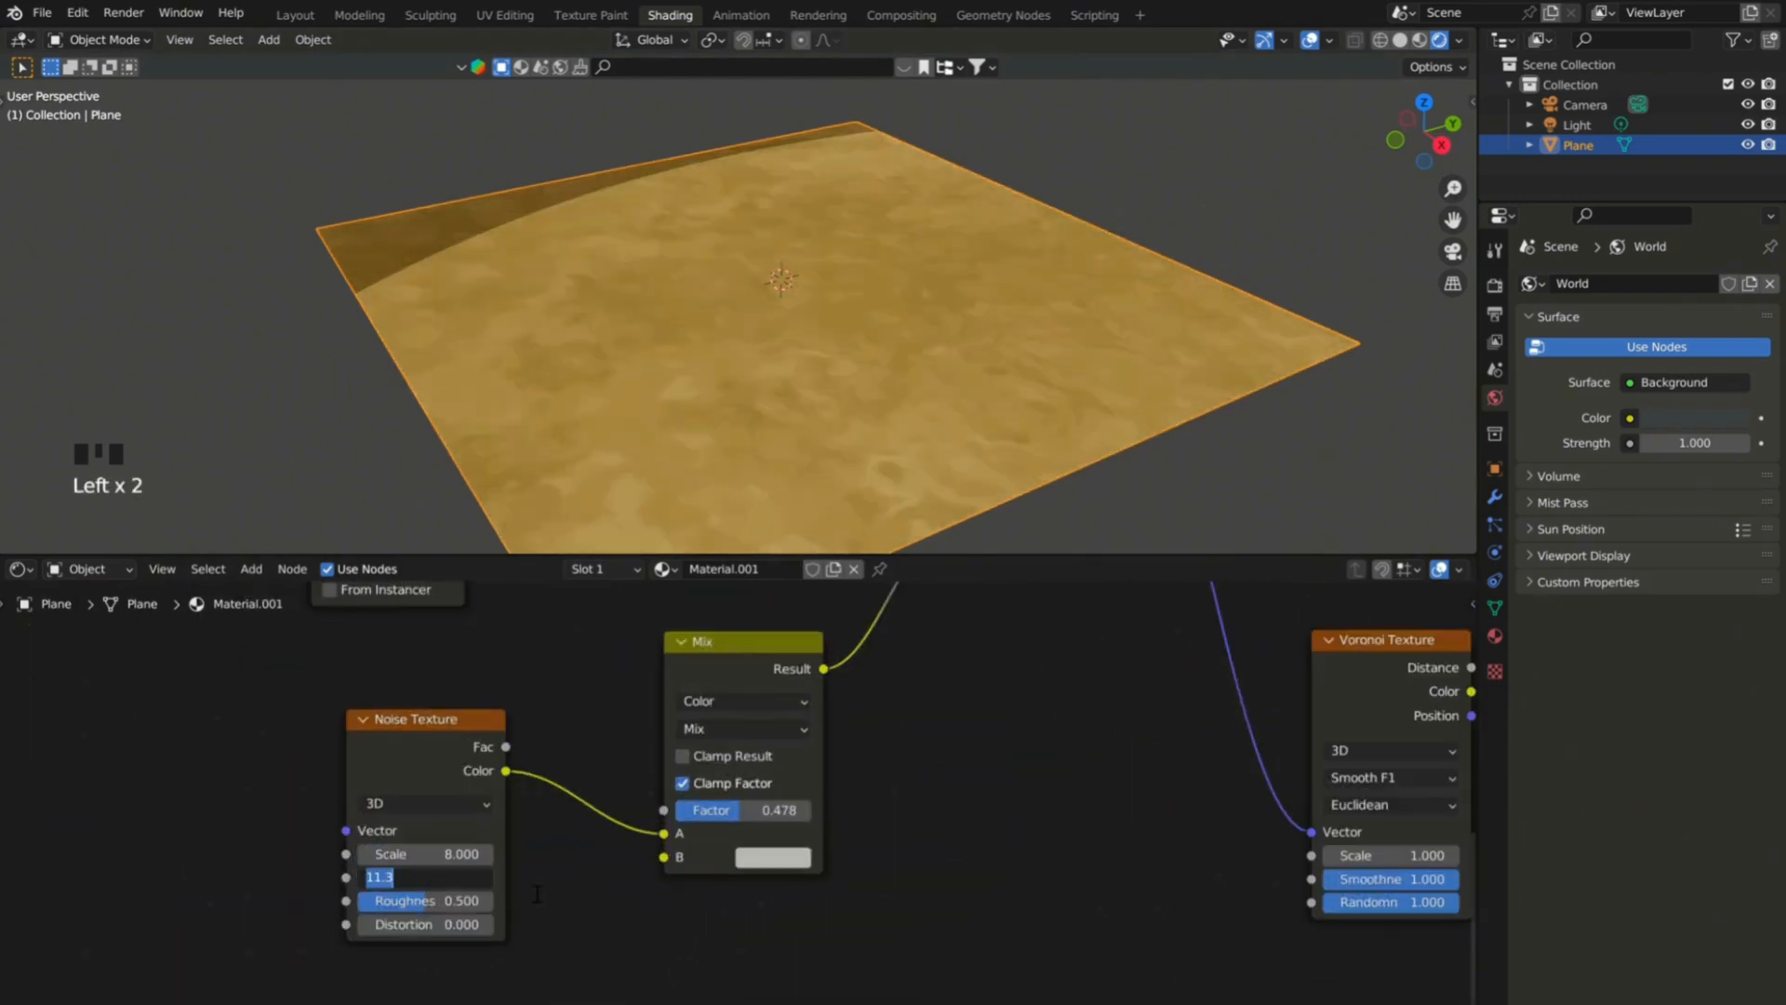
{"action": "scroll", "coordinate": [840, 331], "scroll_direction": "up", "scroll_amount": 4}
{"action": "scroll", "coordinate": [790, 332], "scroll_direction": "up", "scroll_amount": 3}
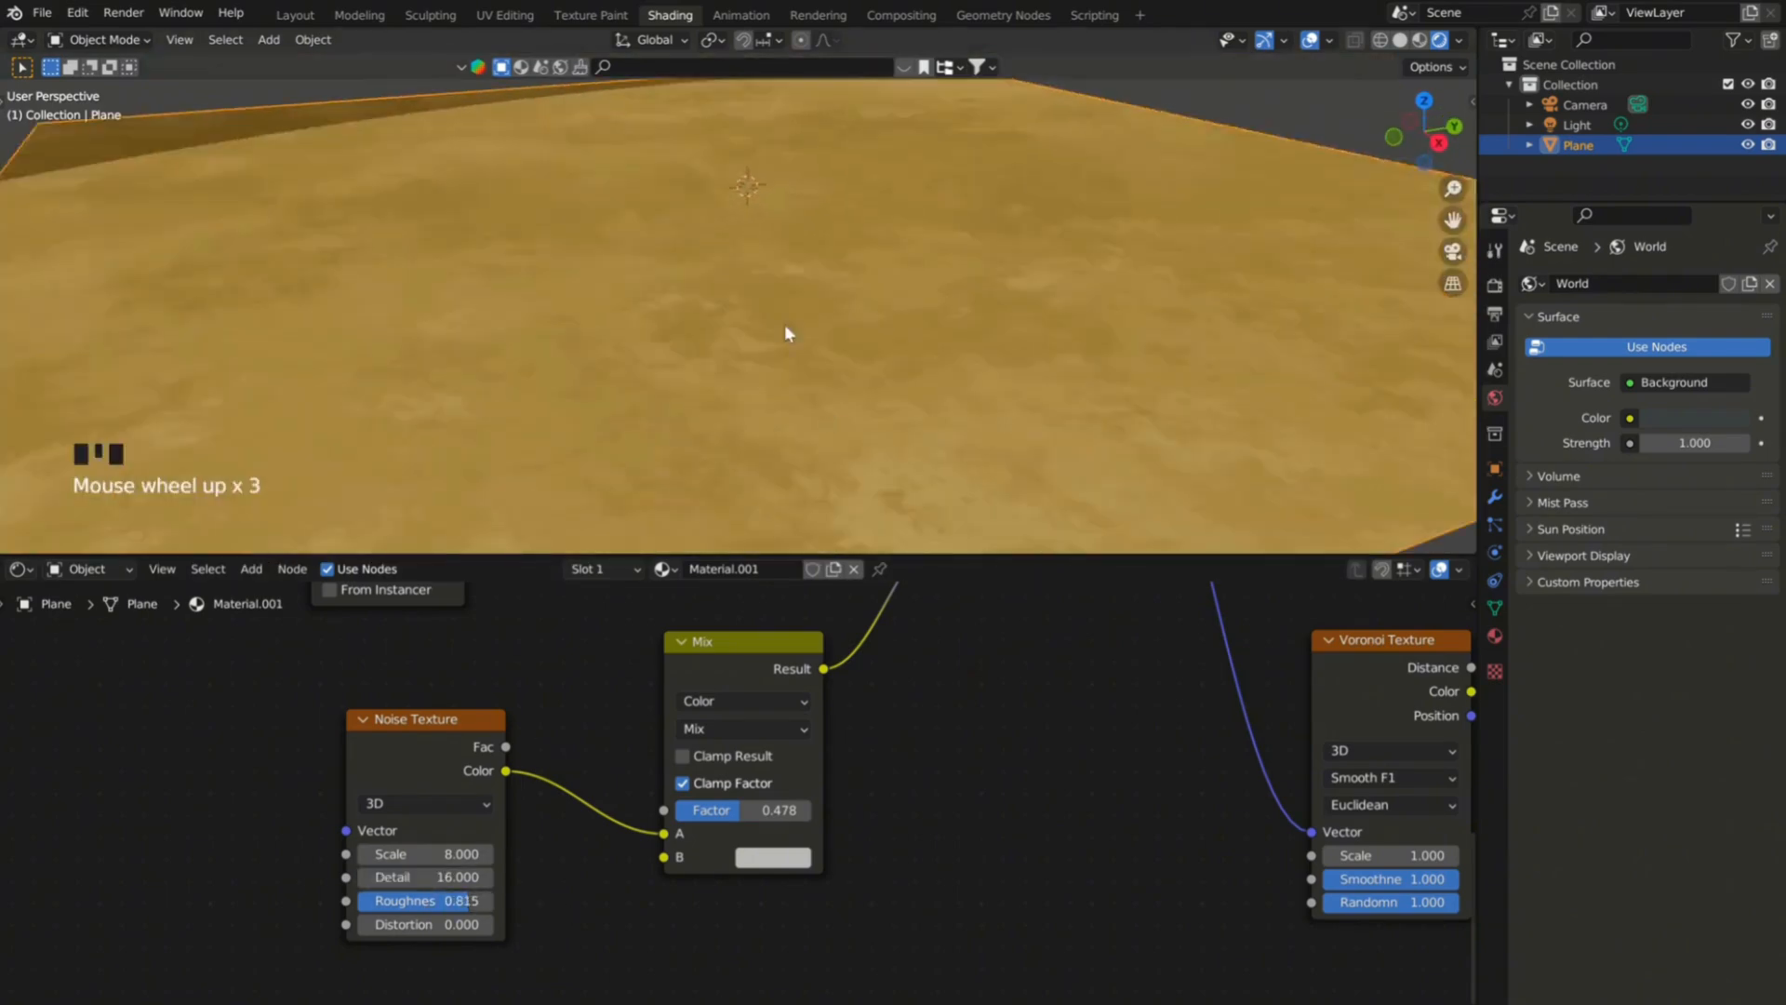
{"action": "scroll", "coordinate": [790, 331], "scroll_direction": "down", "scroll_amount": 7}
{"action": "scroll", "coordinate": [890, 655], "scroll_direction": "down", "scroll_amount": 4}
{"action": "middle_click_drag", "start_coordinate": [809, 316], "coordinate": [687, 301]}
{"action": "scroll", "coordinate": [841, 442], "scroll_direction": "up", "scroll_amount": 6}
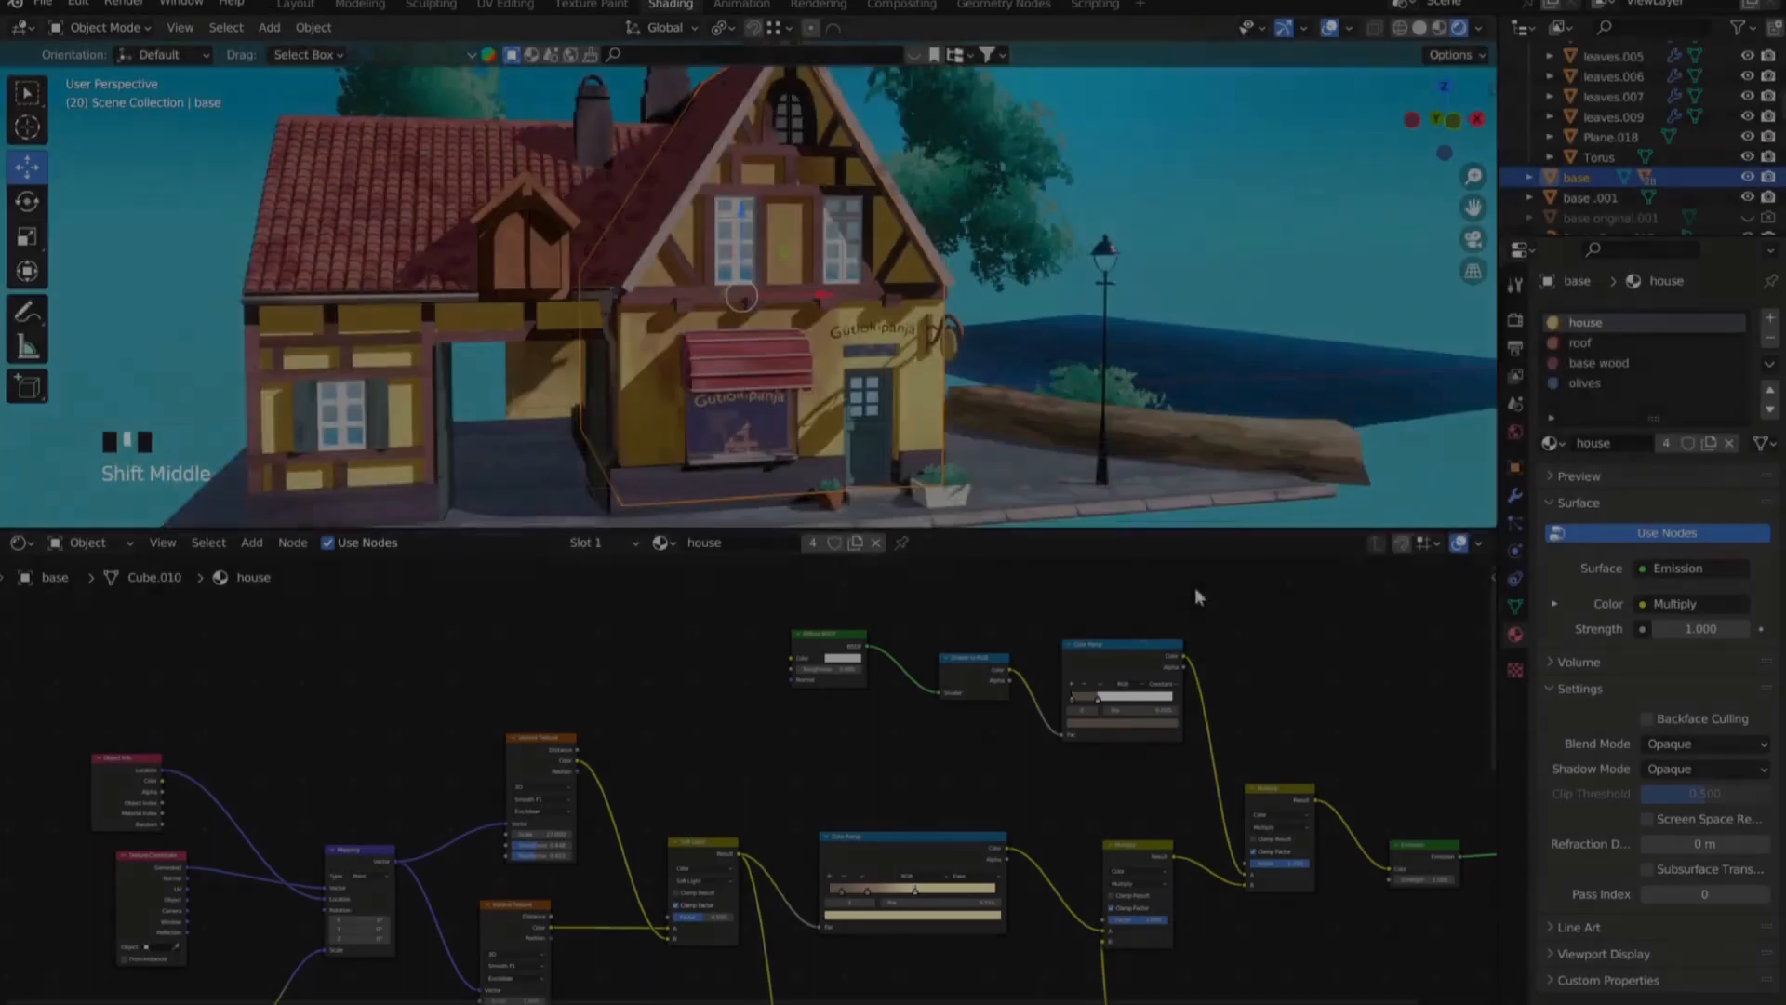
In the house scene, examine the node trees of the awning's "red" material and the stone base's "rock.001" material.
{"action": "scroll", "coordinate": [754, 298], "scroll_direction": "down", "scroll_amount": 2}
{"action": "scroll", "coordinate": [753, 297], "scroll_direction": "up", "scroll_amount": 1}
{"action": "left_click", "coordinate": [755, 358]}
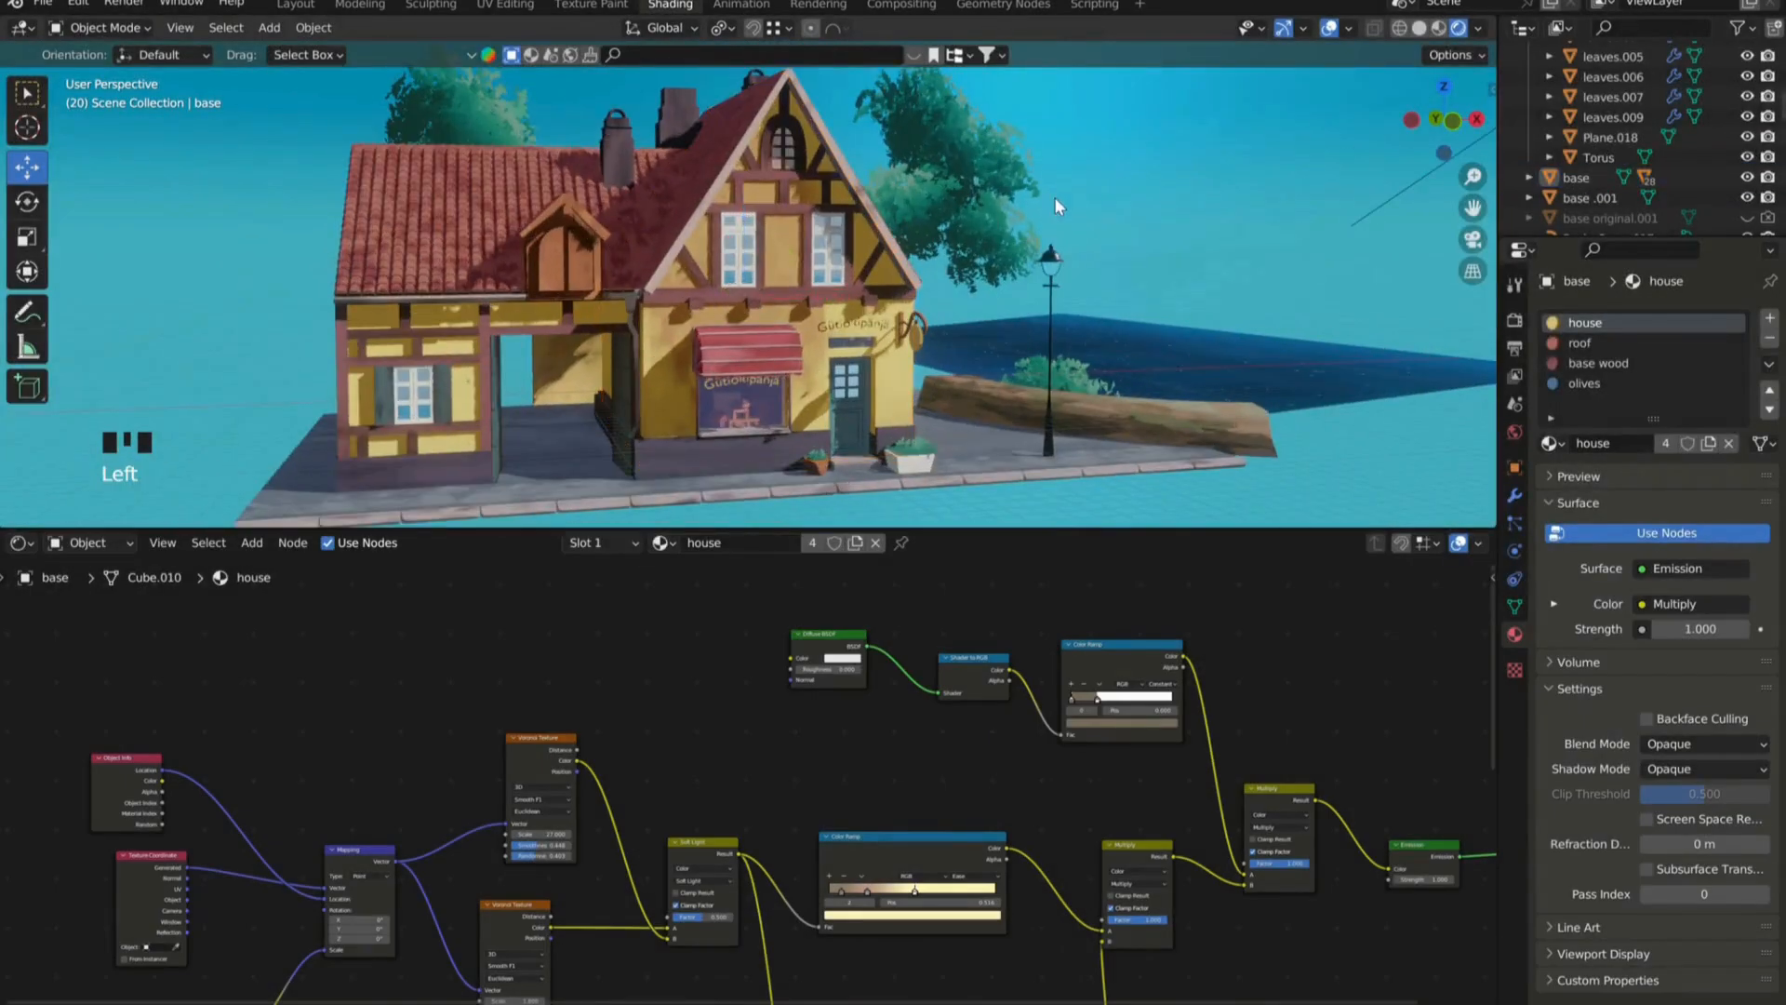
{"action": "scroll", "coordinate": [755, 363], "scroll_direction": "up", "scroll_amount": 4}
{"action": "scroll", "coordinate": [837, 354], "scroll_direction": "up", "scroll_amount": 2}
{"action": "scroll", "coordinate": [698, 390], "scroll_direction": "down", "scroll_amount": 3}
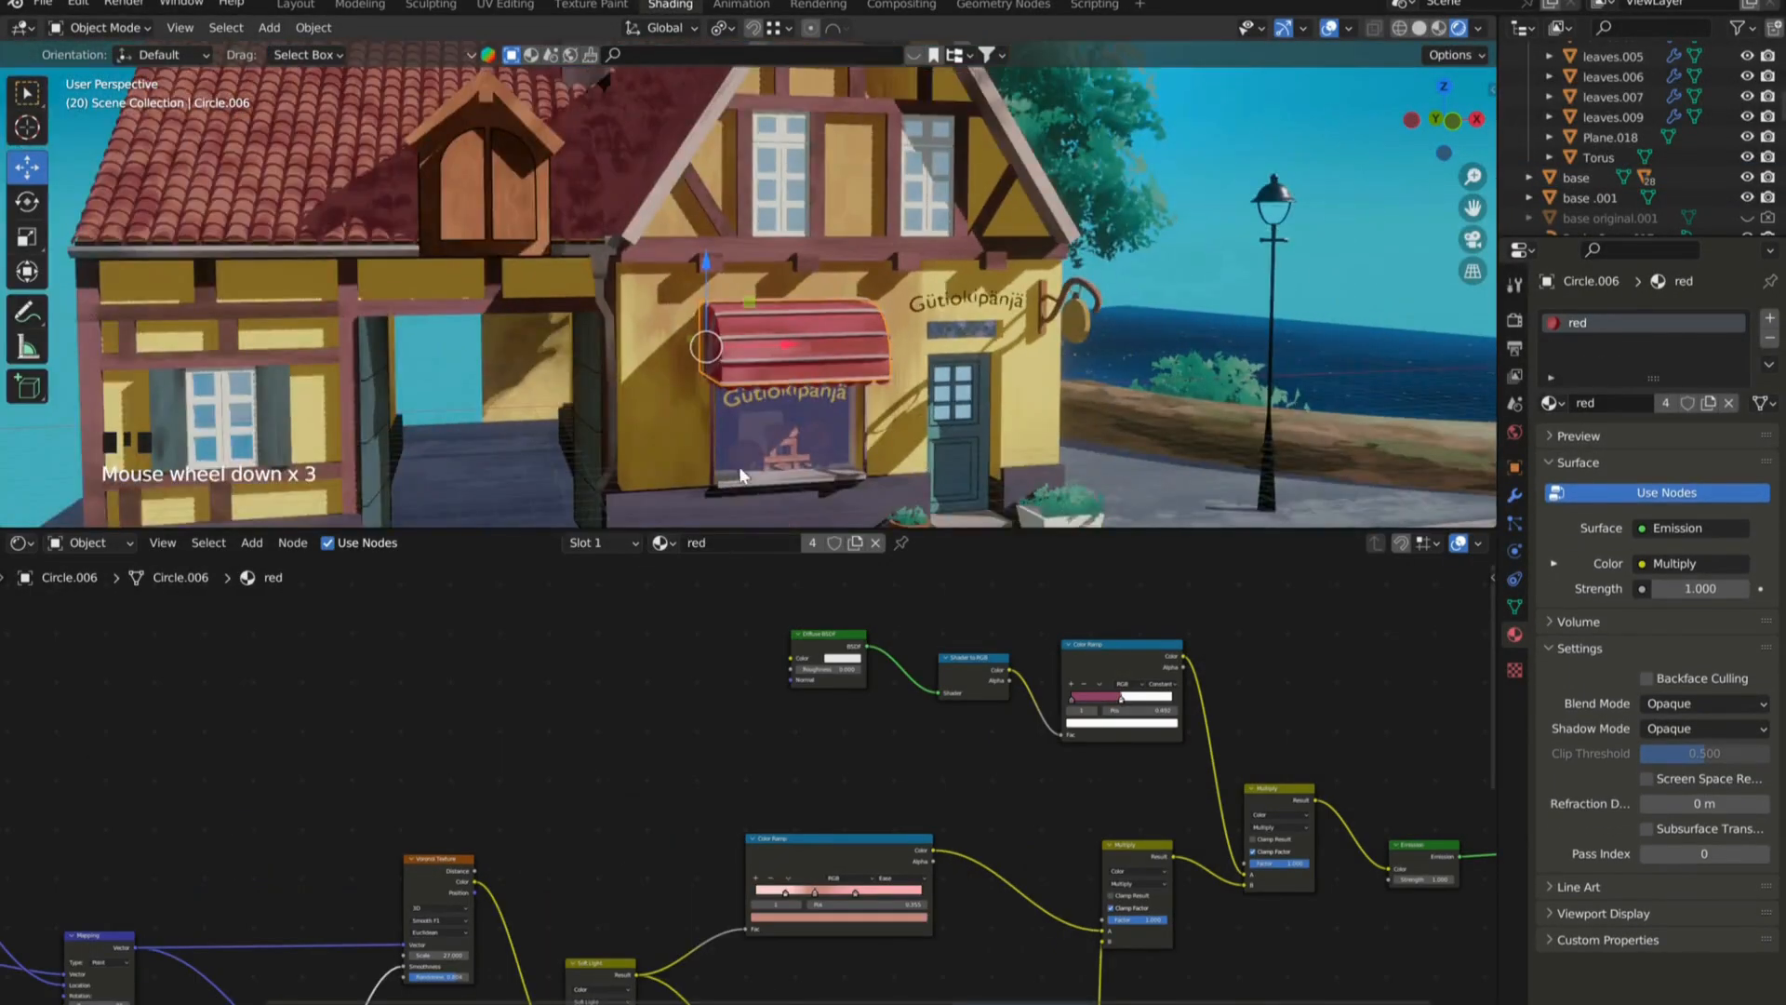
{"action": "scroll", "coordinate": [562, 410], "scroll_direction": "up", "scroll_amount": 4}
{"action": "left_click", "coordinate": [544, 382]}
{"action": "scroll", "coordinate": [651, 279], "scroll_direction": "down", "scroll_amount": 7}
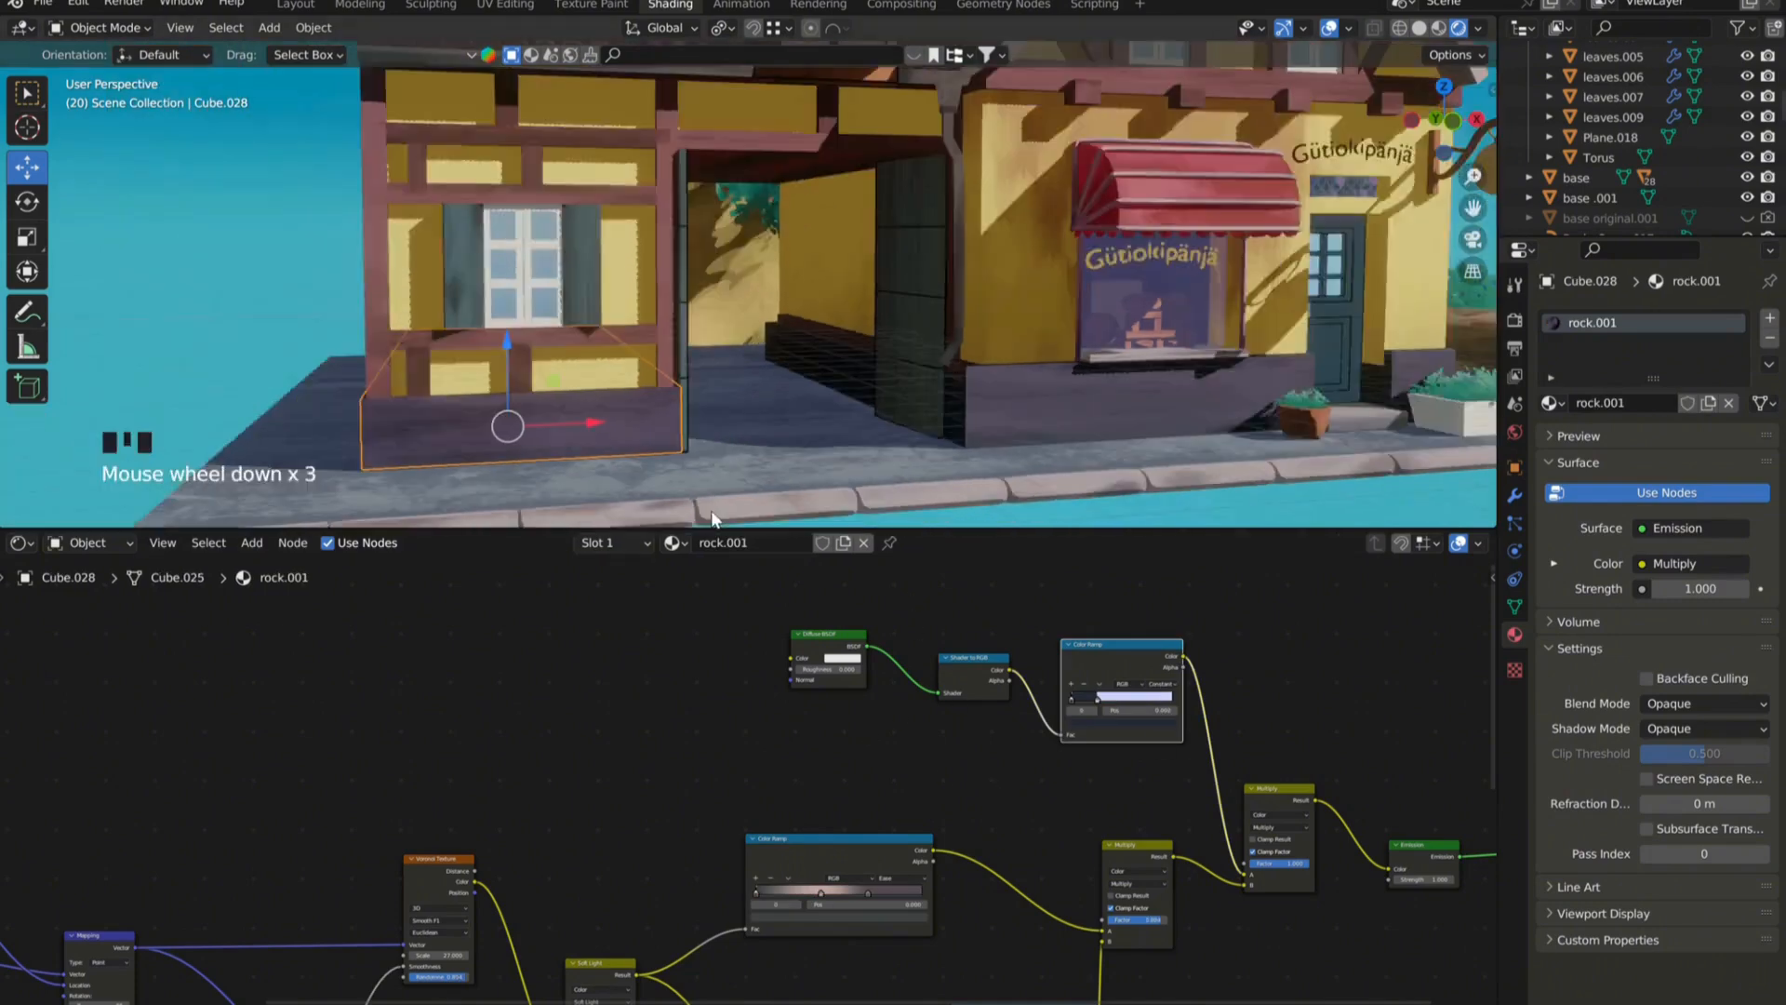
Examine the node trees of the roof tiles' "roof" material and the shop window's "neon blue.002" material, including the roof Color Ramp's stop color.
{"action": "left_click", "coordinate": [622, 199]}
{"action": "scroll", "coordinate": [928, 912], "scroll_direction": "up", "scroll_amount": 1}
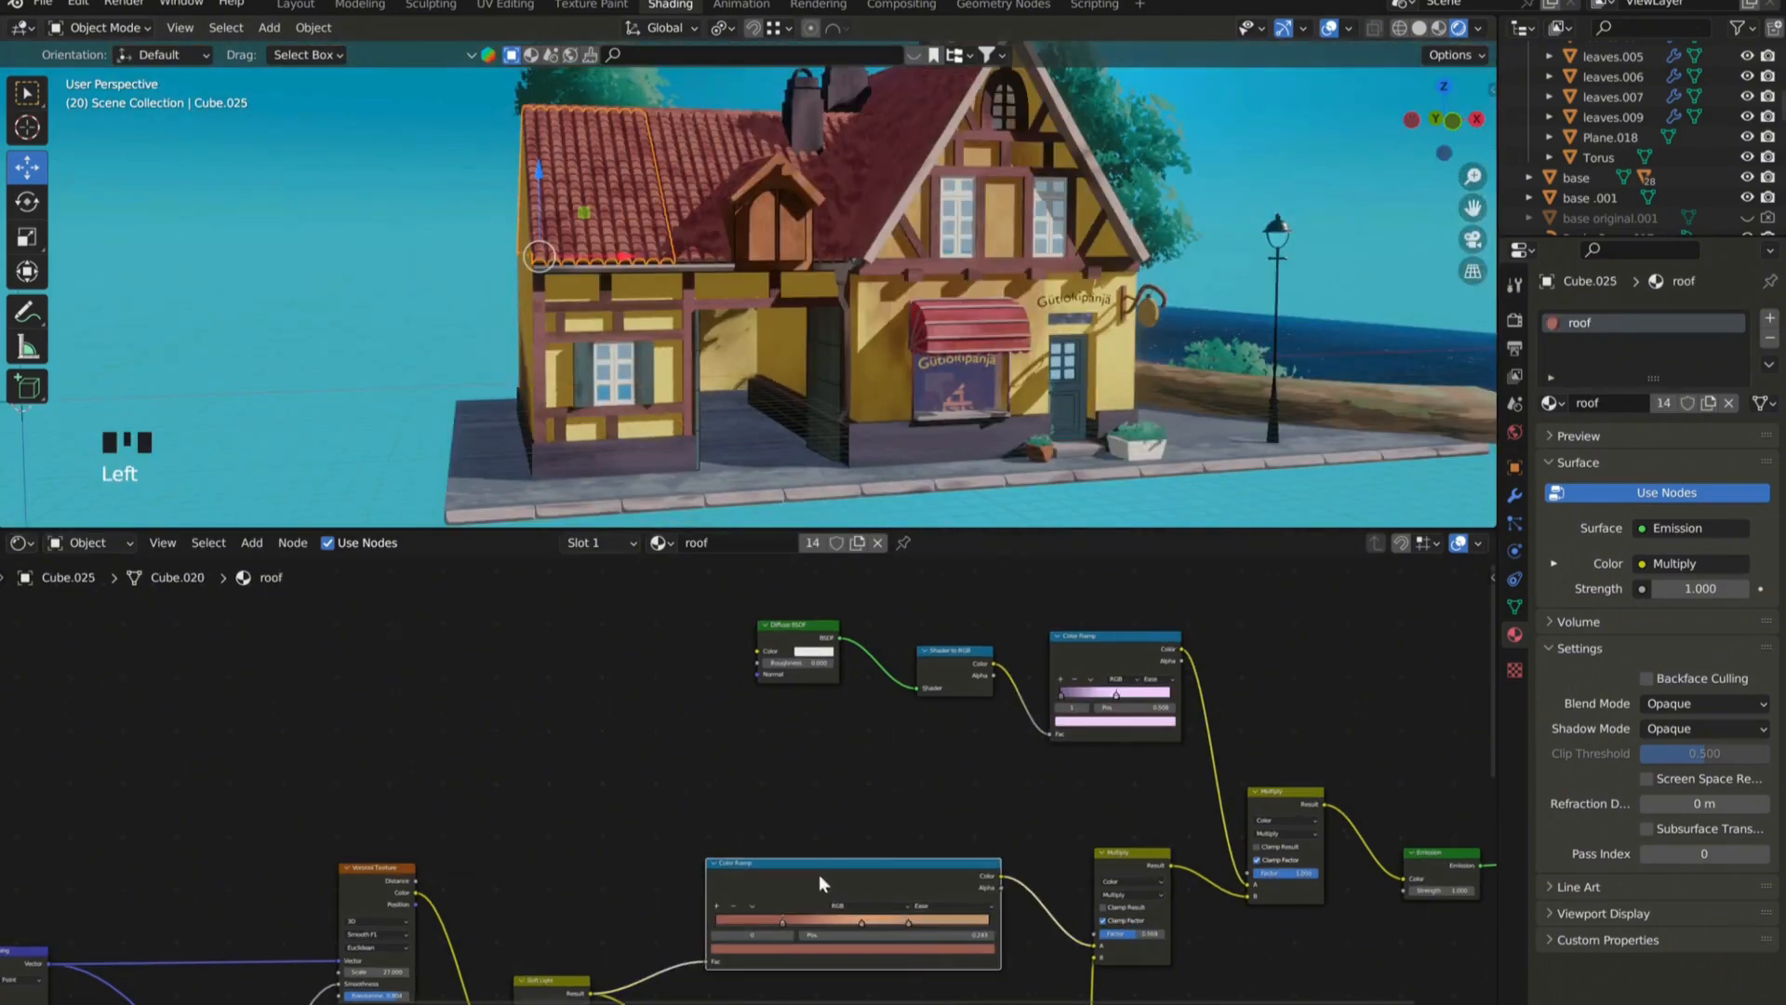
{"action": "scroll", "coordinate": [823, 952], "scroll_direction": "up", "scroll_amount": 3}
{"action": "double_click", "coordinate": [823, 948]}
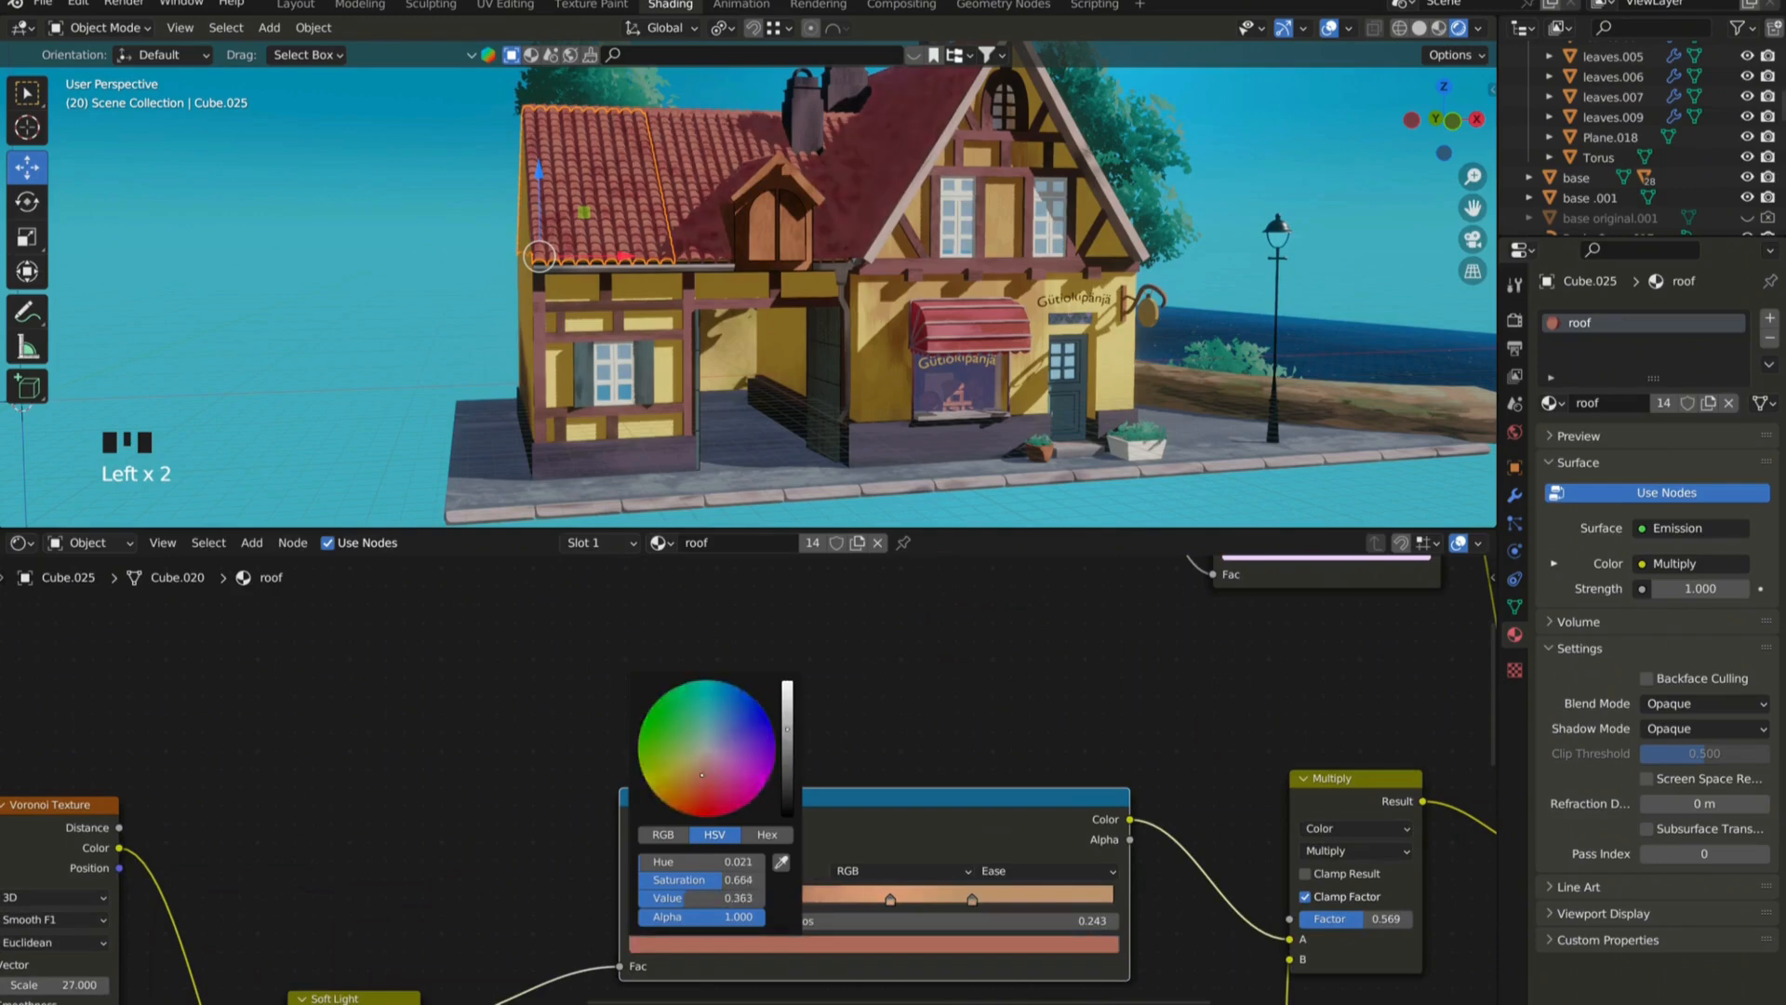
{"action": "scroll", "coordinate": [972, 721], "scroll_direction": "down", "scroll_amount": 7}
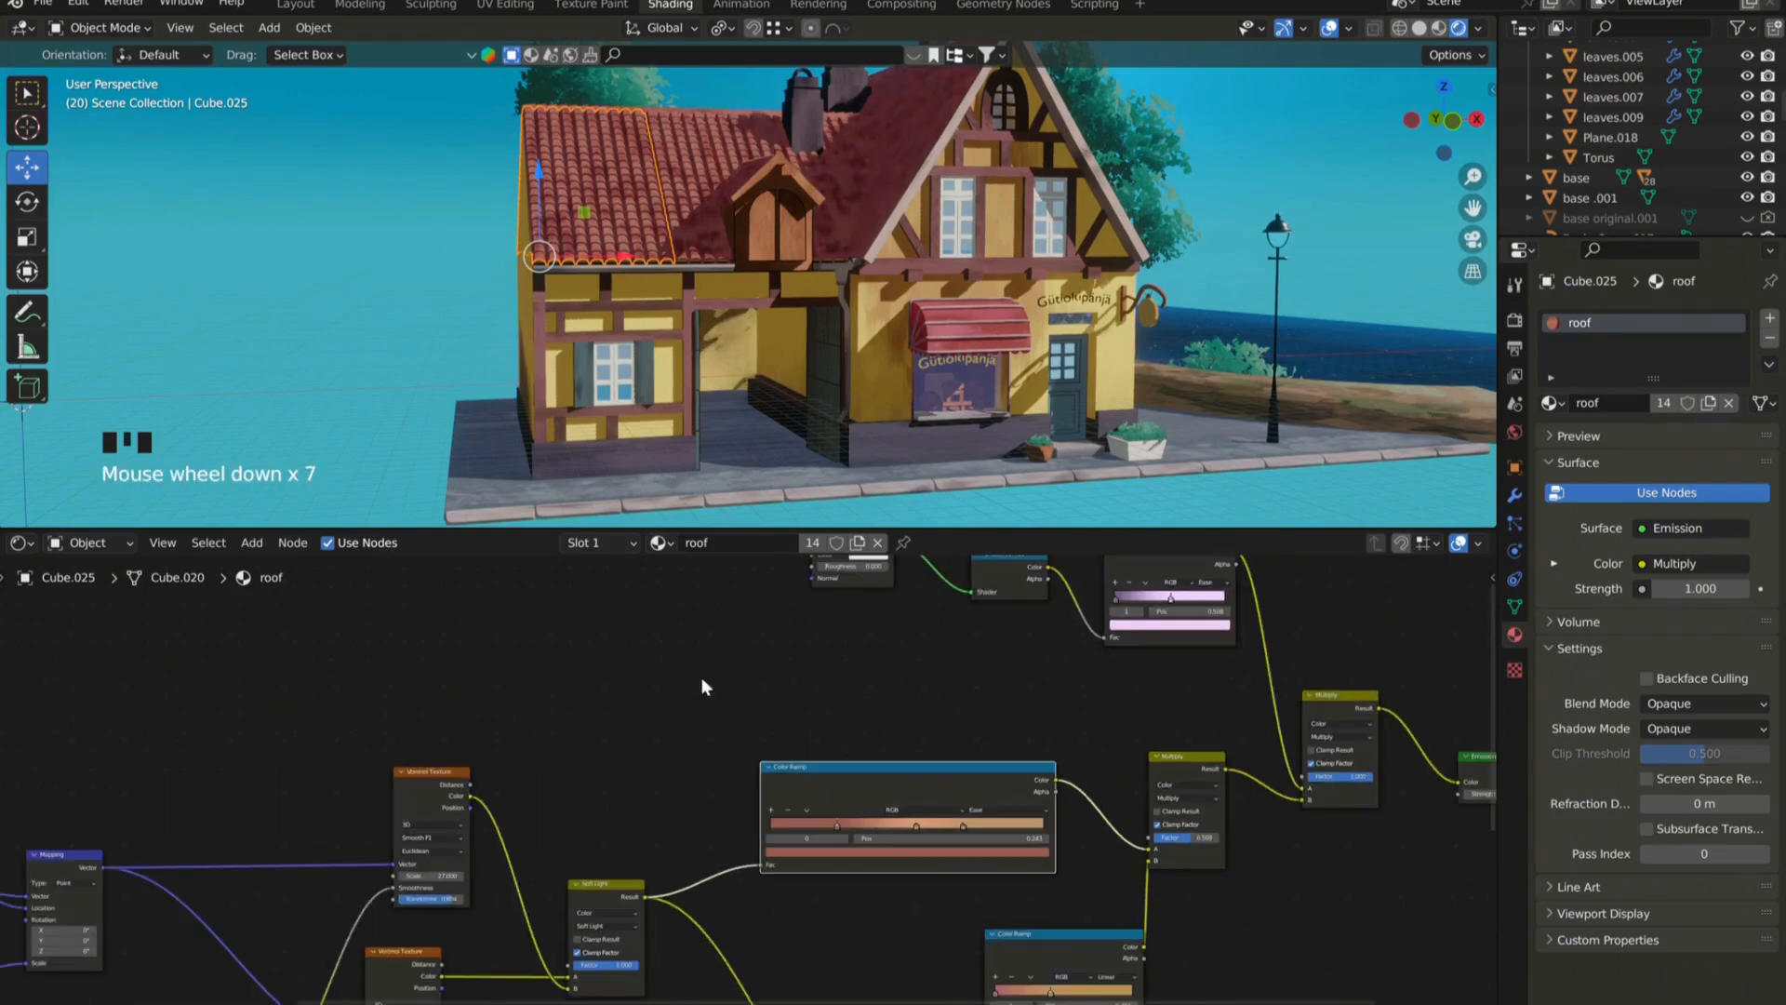
{"action": "scroll", "coordinate": [420, 337], "scroll_direction": "down", "scroll_amount": 3}
{"action": "scroll", "coordinate": [769, 269], "scroll_direction": "up", "scroll_amount": 5}
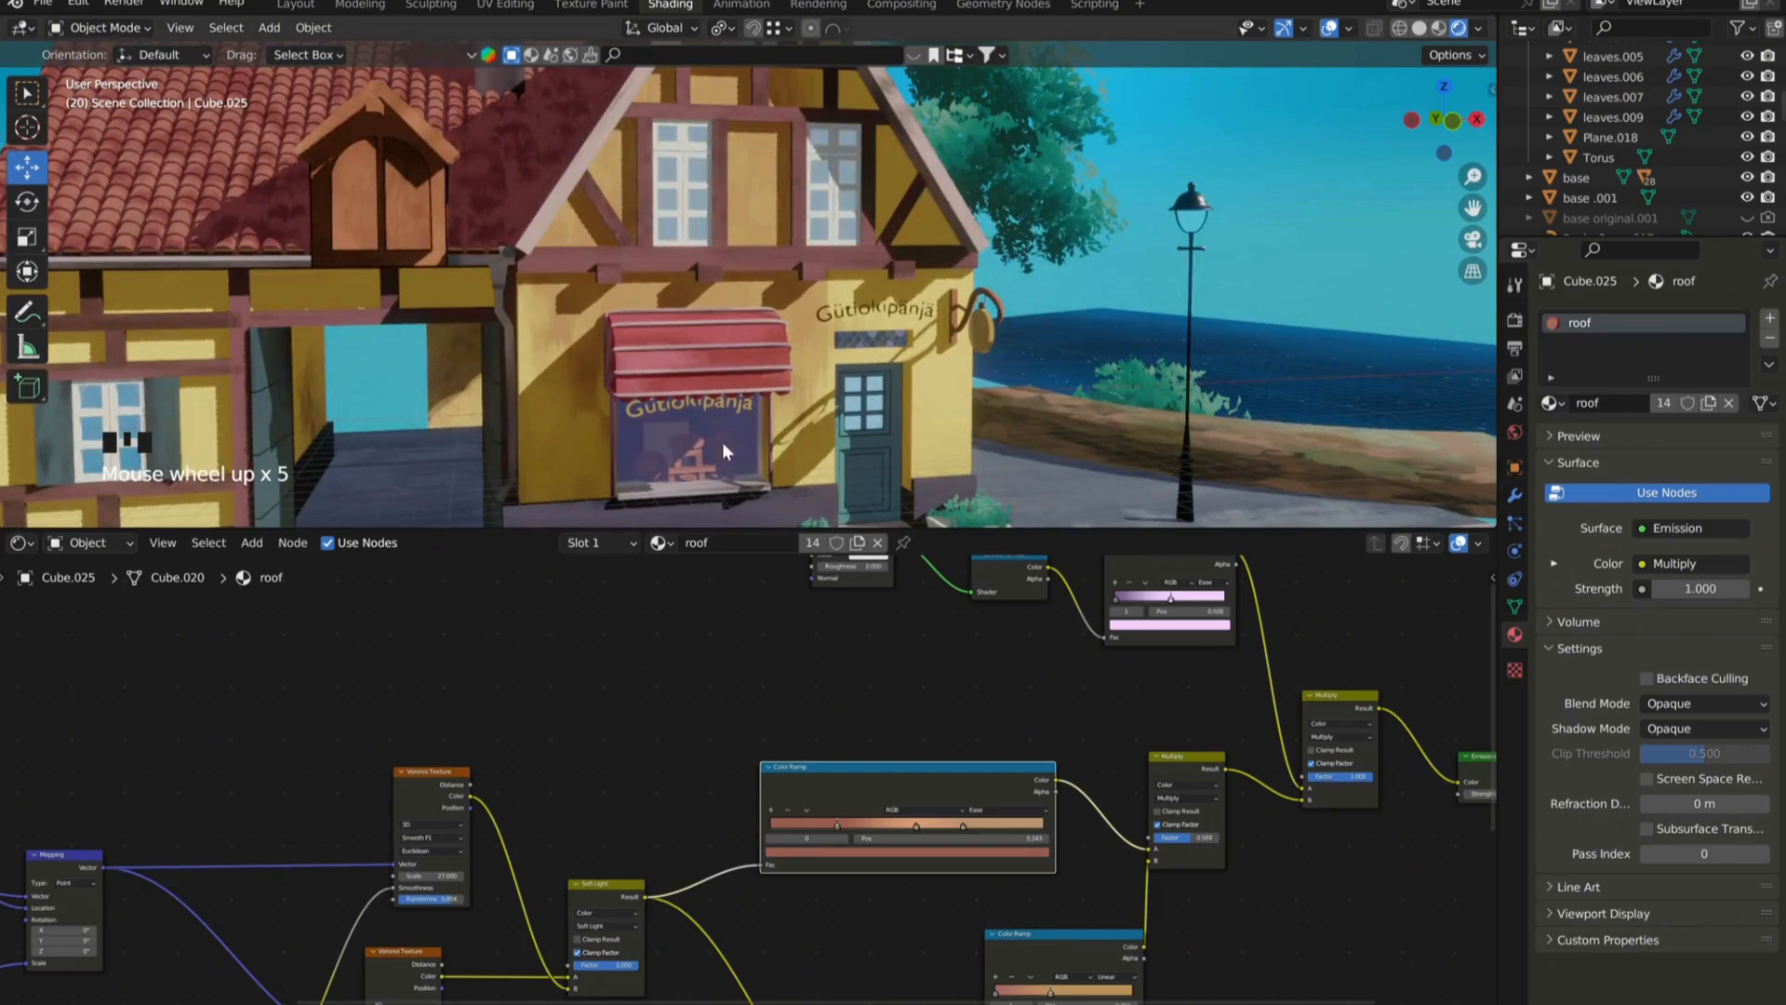
{"action": "left_click", "coordinate": [722, 443]}
{"action": "scroll", "coordinate": [873, 735], "scroll_direction": "down", "scroll_amount": 12}
{"action": "scroll", "coordinate": [891, 820], "scroll_direction": "up", "scroll_amount": 10}
{"action": "scroll", "coordinate": [891, 821], "scroll_direction": "up", "scroll_amount": 4}
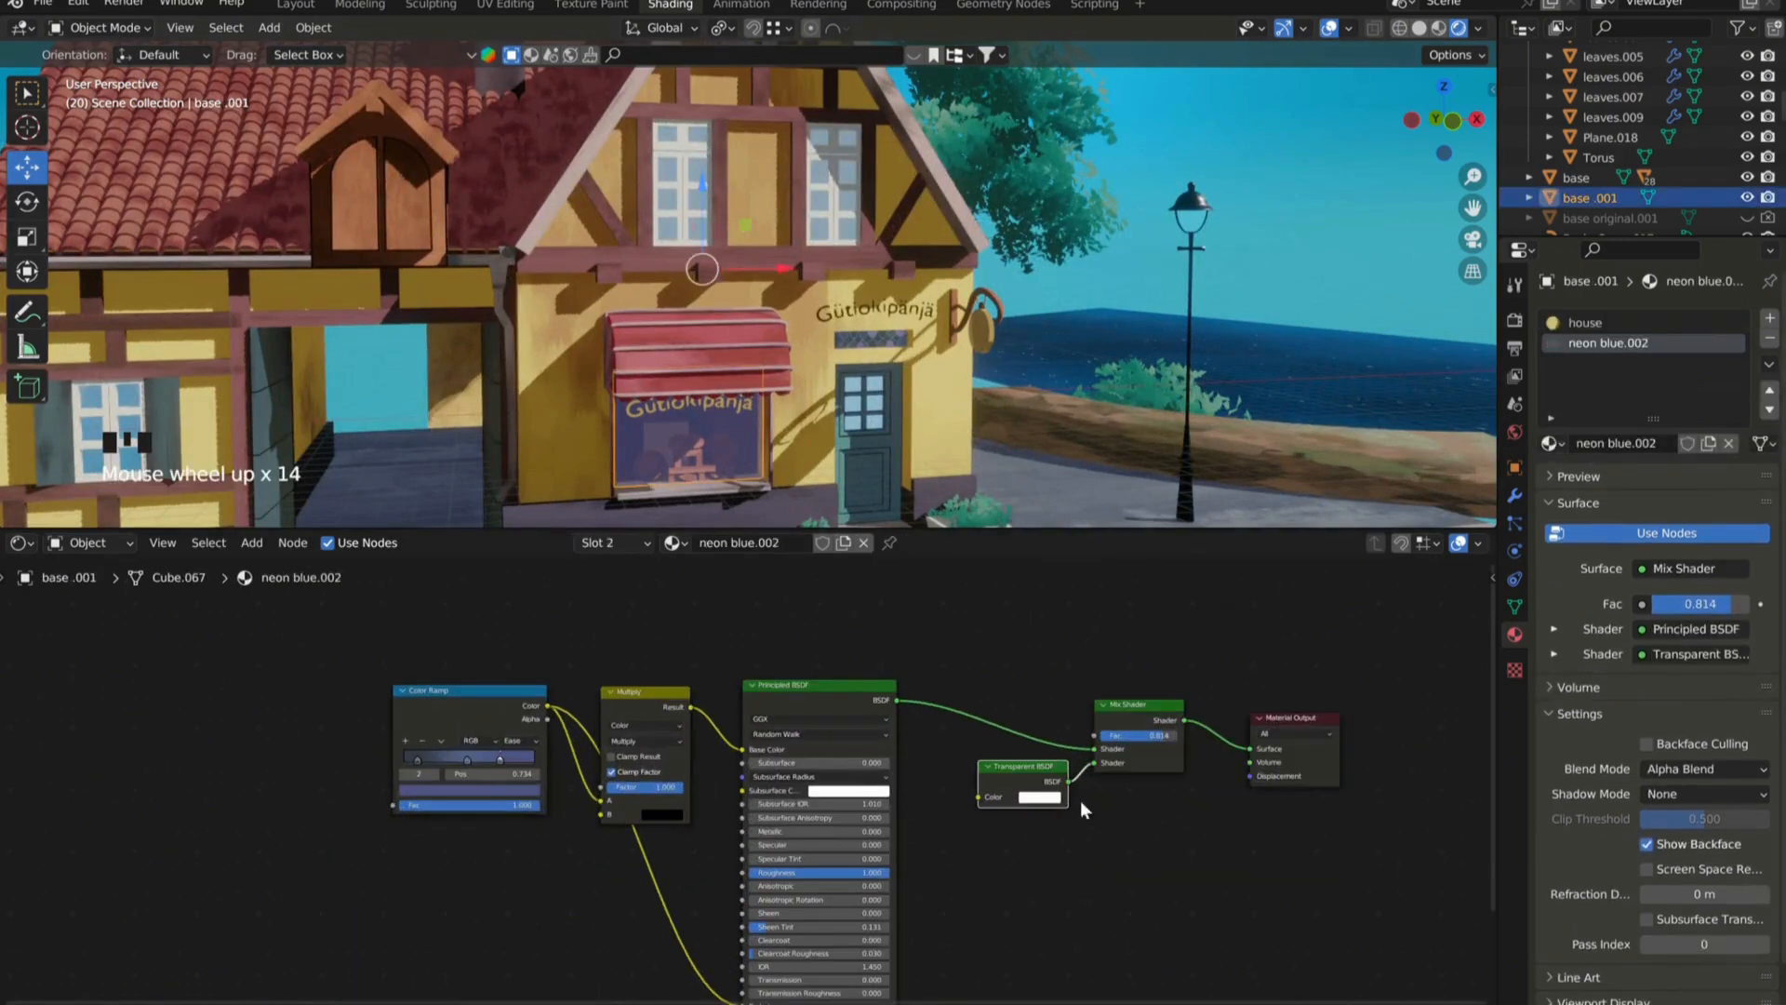
{"action": "scroll", "coordinate": [757, 763], "scroll_direction": "down", "scroll_amount": 3}
Examine the node trees of the entrance door's "door" material and the pavement's image-textured "table.003" material.
{"action": "left_click", "coordinate": [860, 438]}
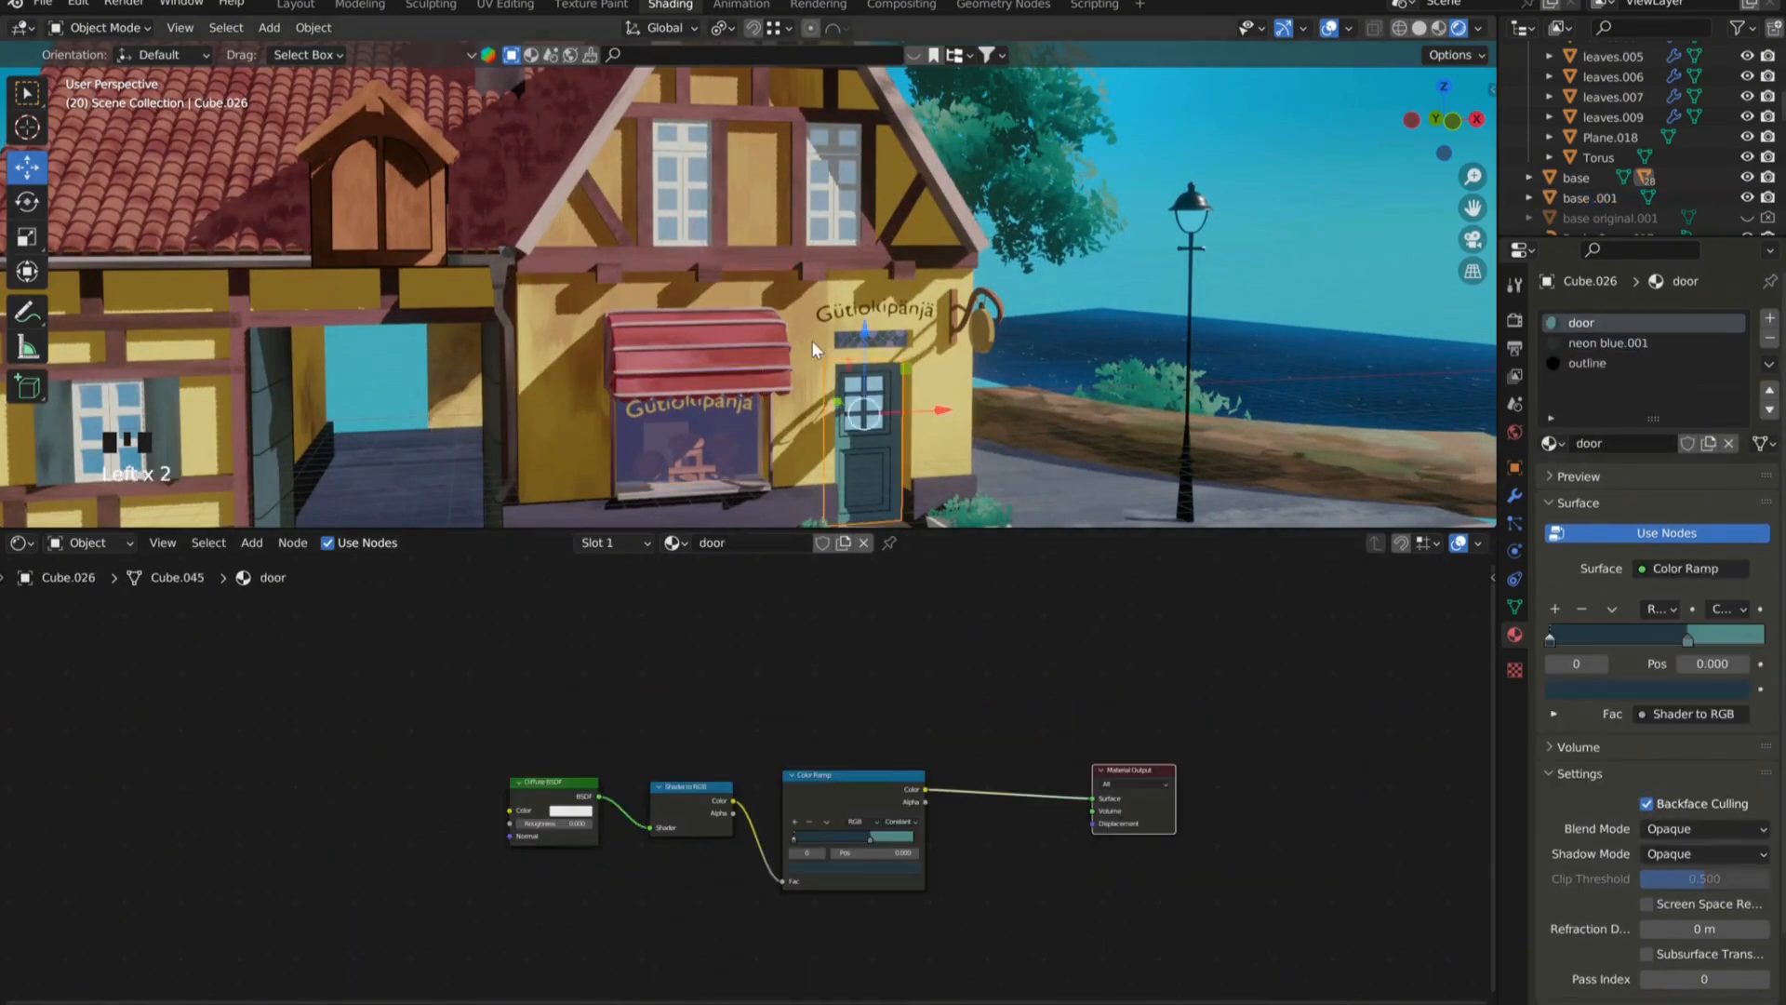
{"action": "scroll", "coordinate": [852, 383], "scroll_direction": "up", "scroll_amount": 5}
{"action": "scroll", "coordinate": [864, 837], "scroll_direction": "up", "scroll_amount": 6}
{"action": "mouse_move", "coordinate": [821, 762]}
{"action": "left_mouse_down"}
{"action": "mouse_move", "coordinate": [860, 762]}
{"action": "mouse_move", "coordinate": [841, 755]}
{"action": "left_mouse_up"}
{"action": "scroll", "coordinate": [727, 790], "scroll_direction": "down", "scroll_amount": 3}
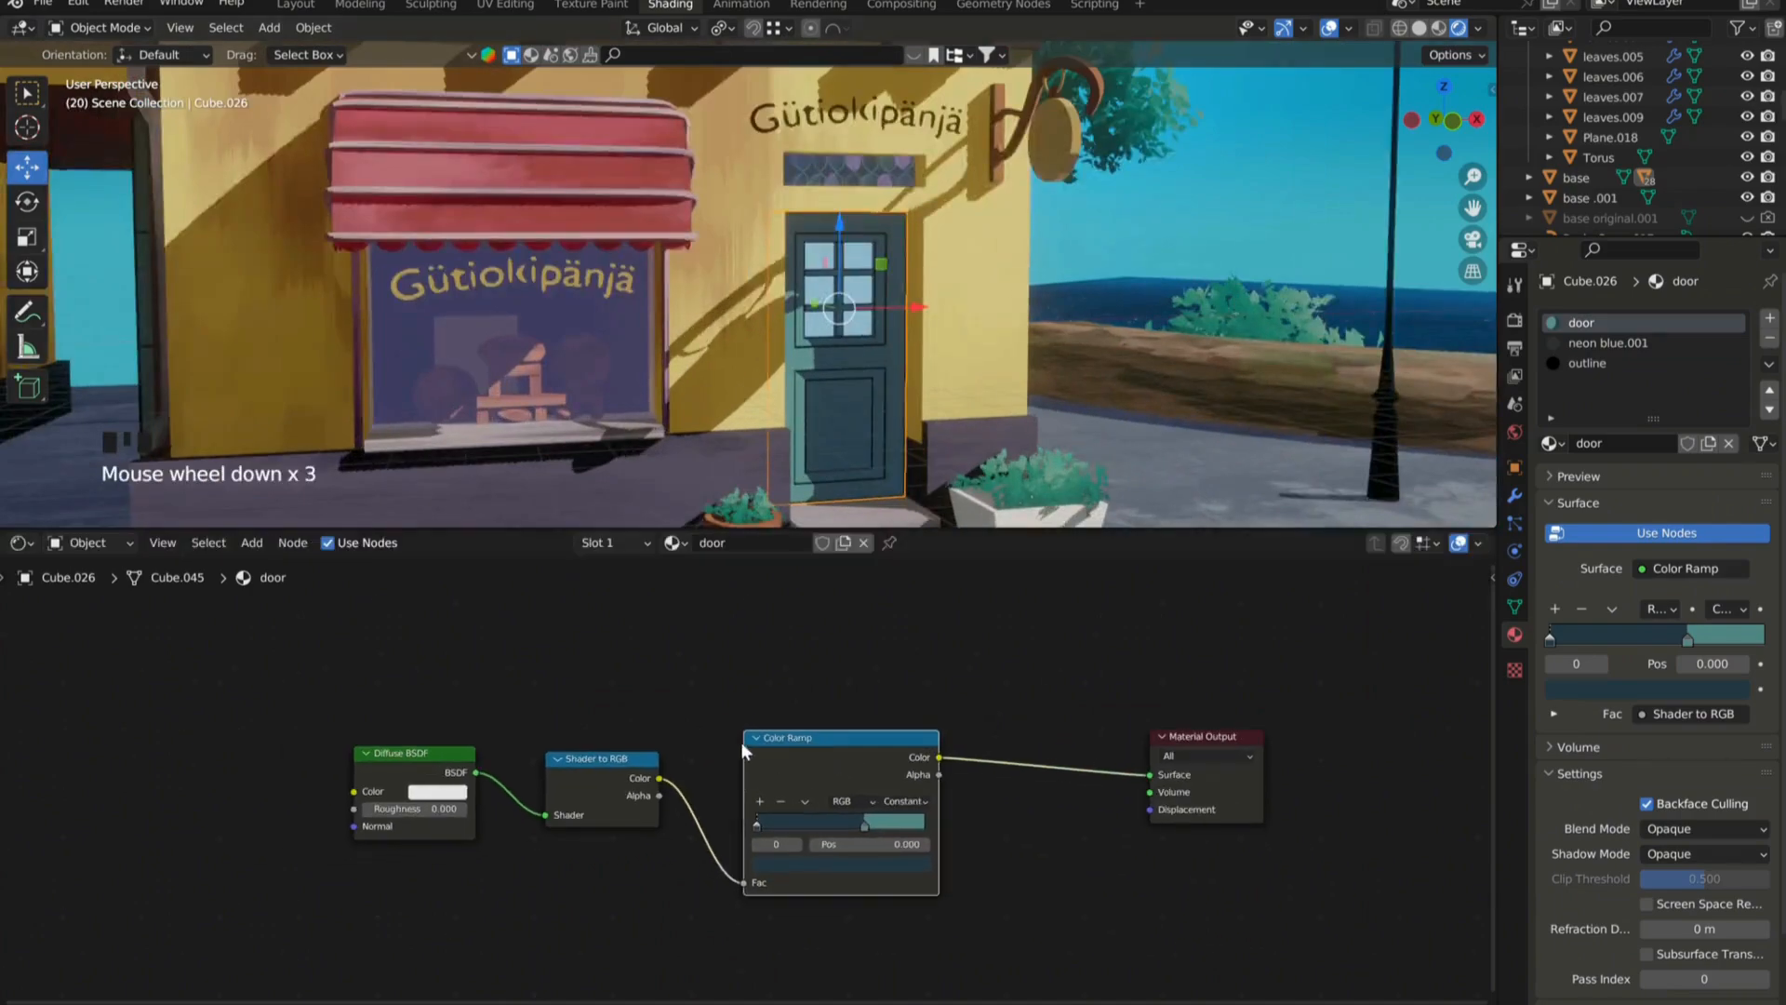
{"action": "middle_click_drag", "start_coordinate": [822, 363], "coordinate": [813, 364]}
{"action": "scroll", "coordinate": [811, 359], "scroll_direction": "down", "scroll_amount": 6}
{"action": "scroll", "coordinate": [518, 435], "scroll_direction": "up", "scroll_amount": 4}
{"action": "left_click", "coordinate": [618, 366]}
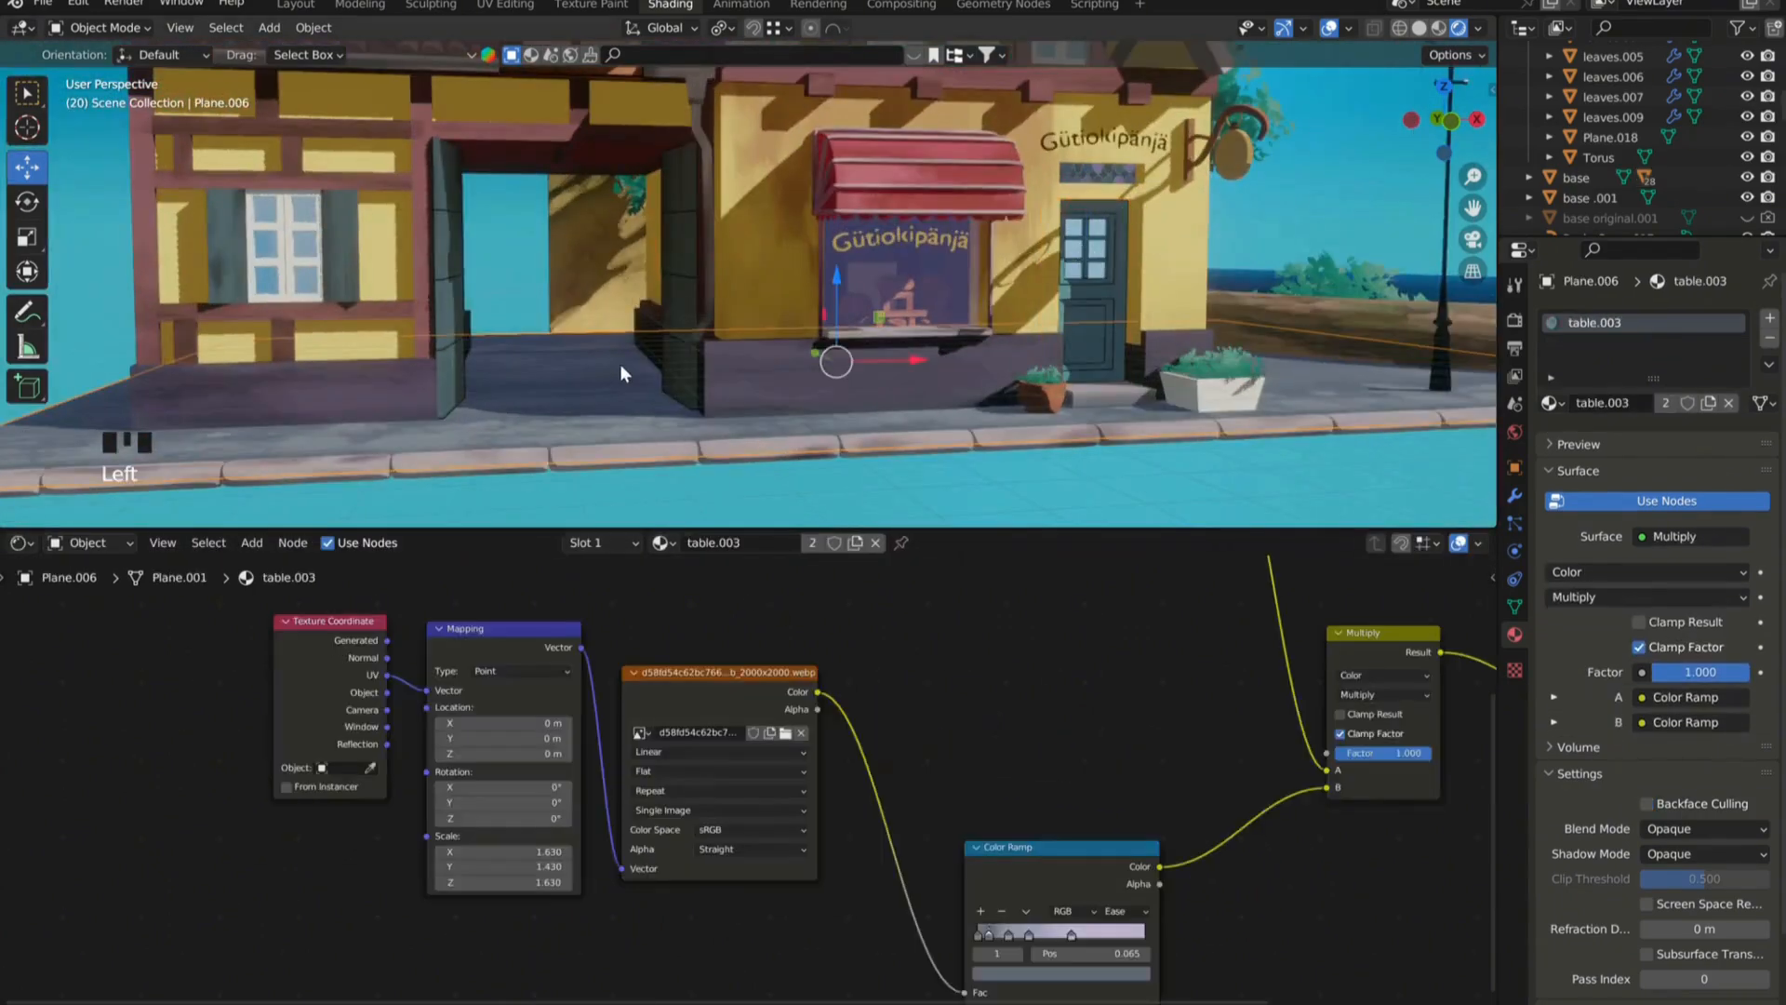
{"action": "middle_click_drag", "start_coordinate": [620, 312], "coordinate": [621, 334]}
{"action": "scroll", "coordinate": [620, 334], "scroll_direction": "down", "scroll_amount": 4}
{"action": "scroll", "coordinate": [705, 688], "scroll_direction": "down", "scroll_amount": 9}
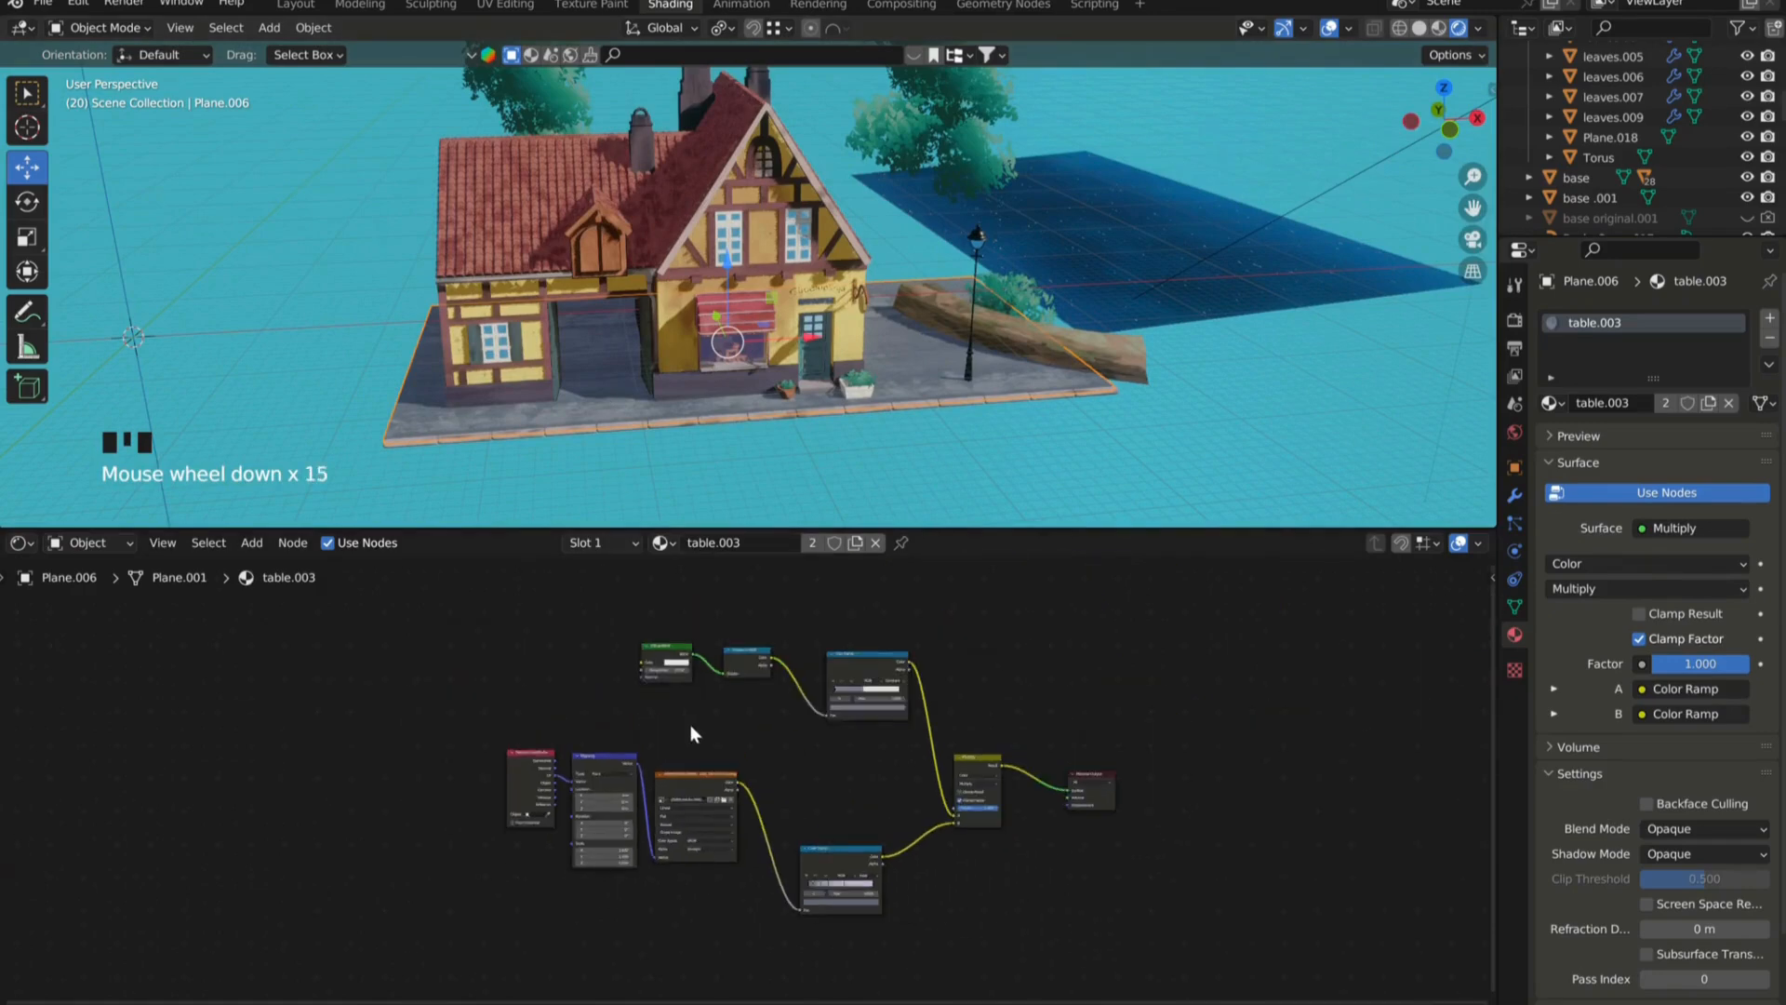
{"action": "scroll", "coordinate": [798, 739], "scroll_direction": "up", "scroll_amount": 4}
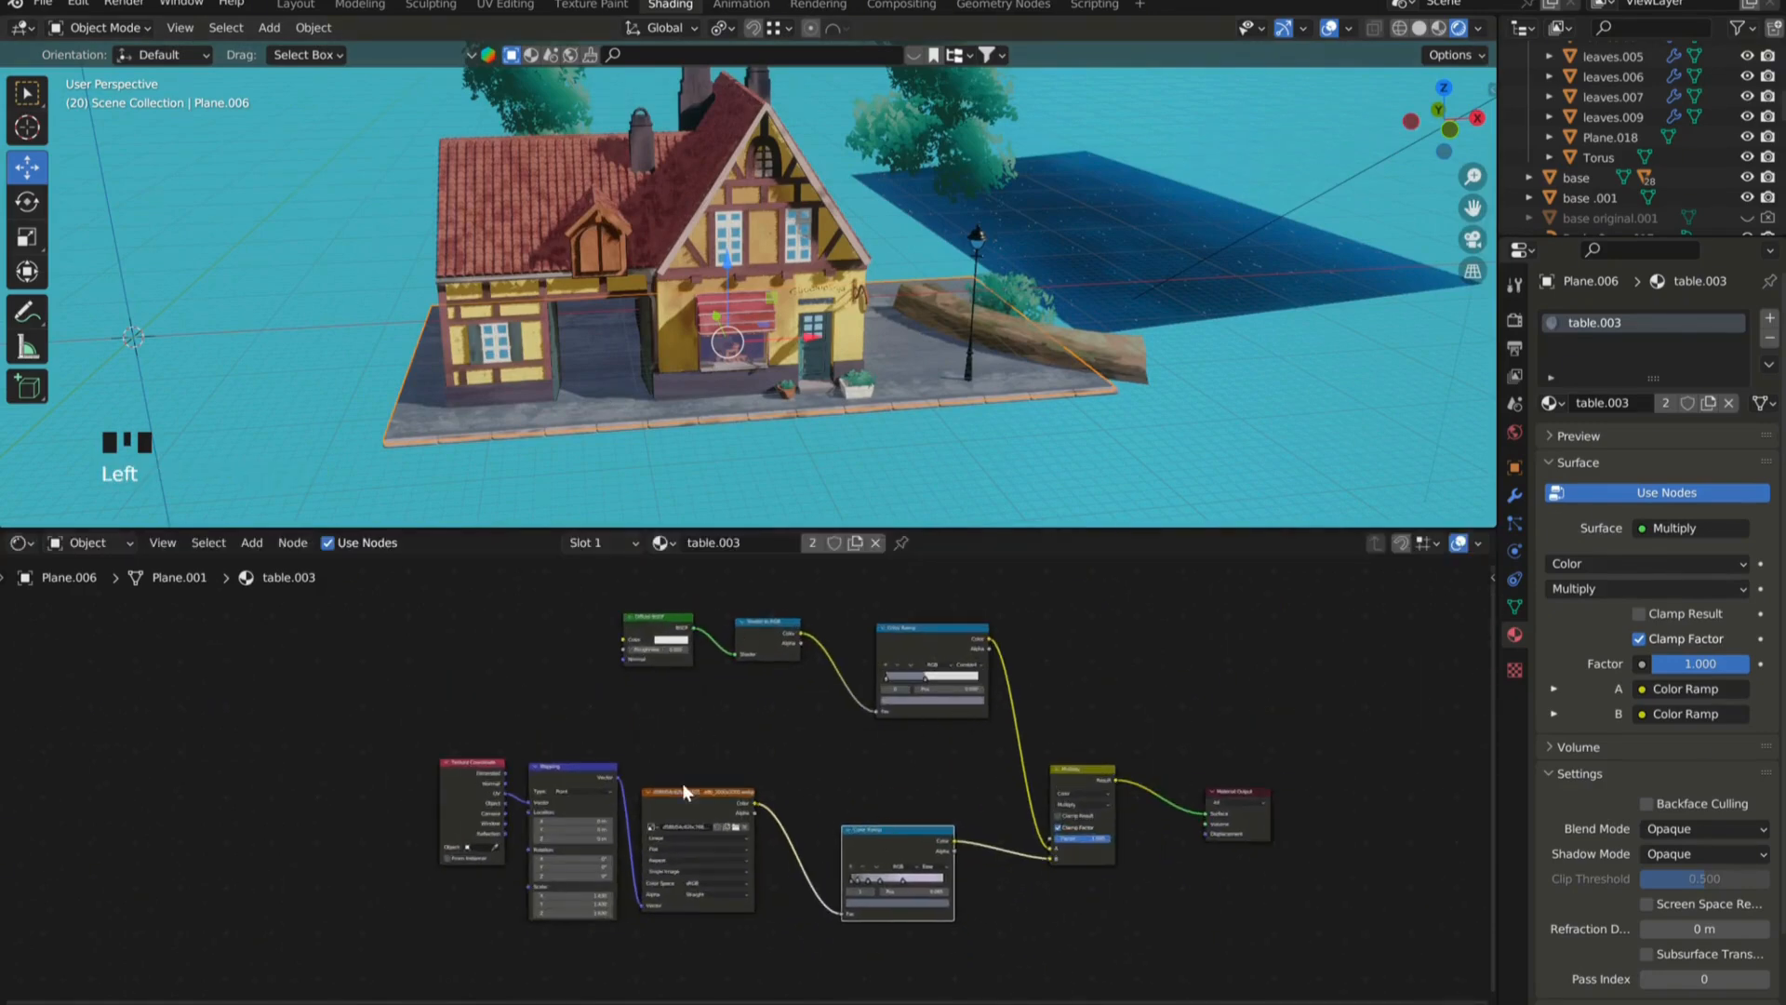
In the Eevee render settings, try a shadow Cascade Size of 128 px, then set it to 512 px.
{"action": "scroll", "coordinate": [751, 316], "scroll_direction": "up", "scroll_amount": 5}
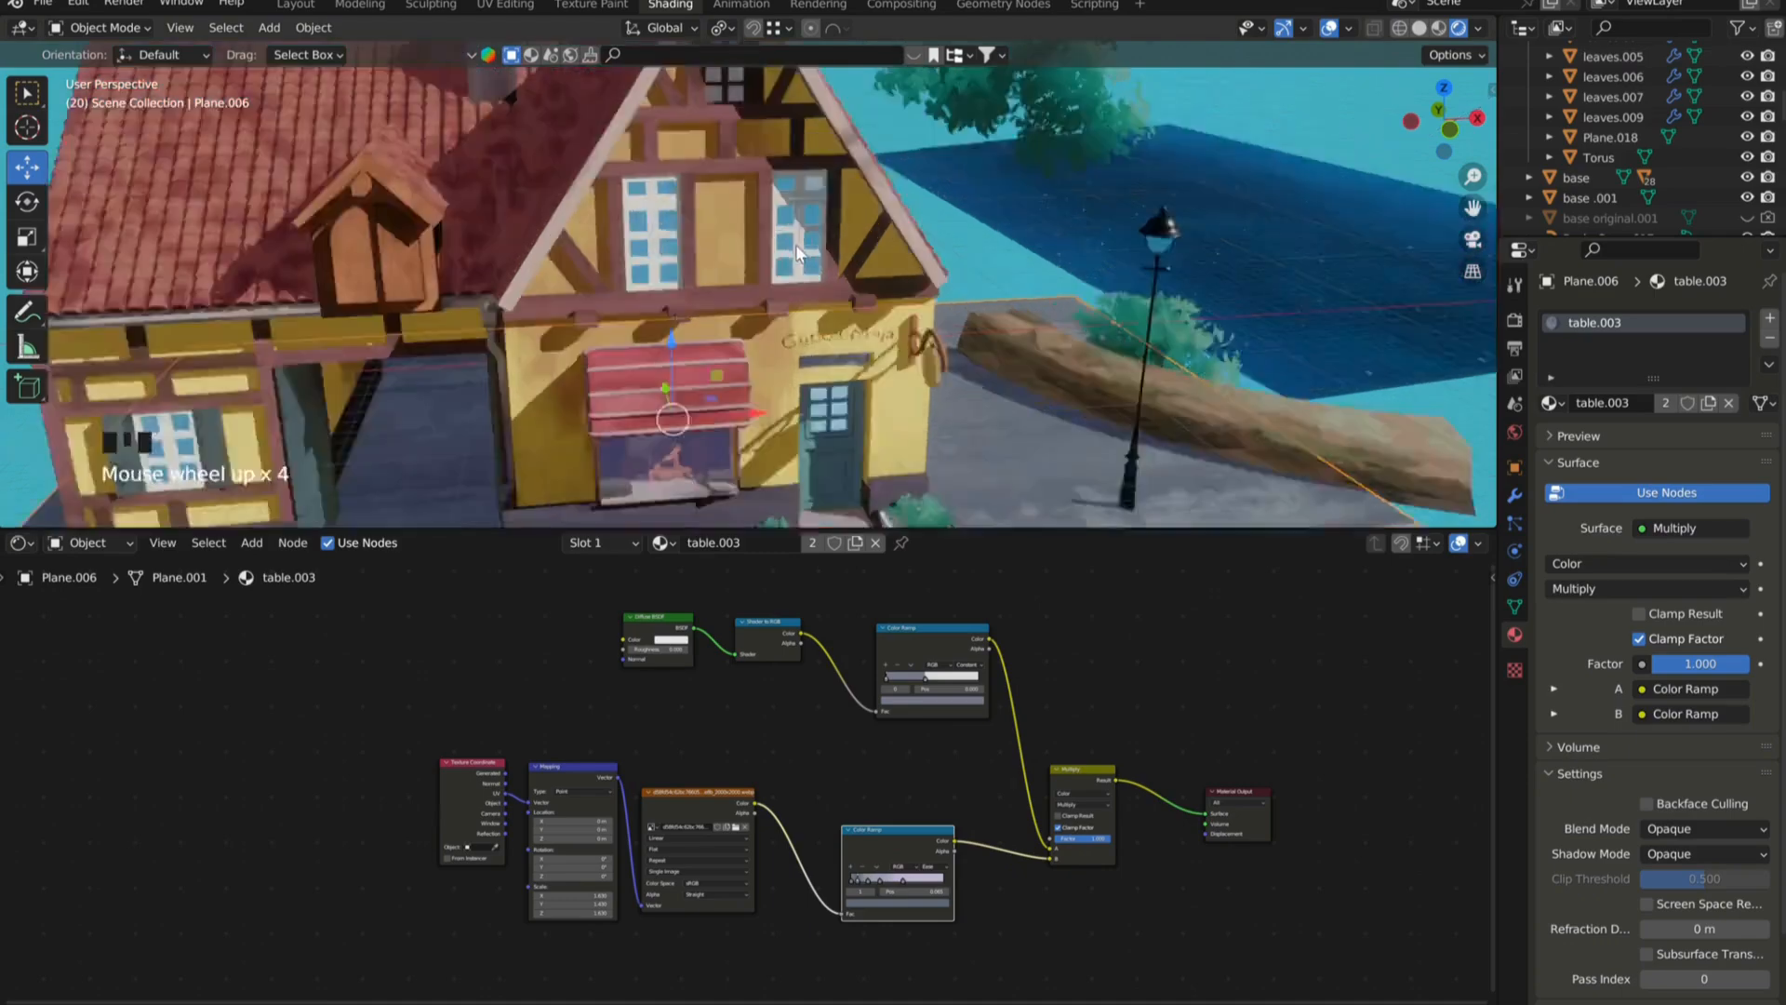
{"action": "middle_click_drag", "start_coordinate": [751, 316], "coordinate": [811, 264]}
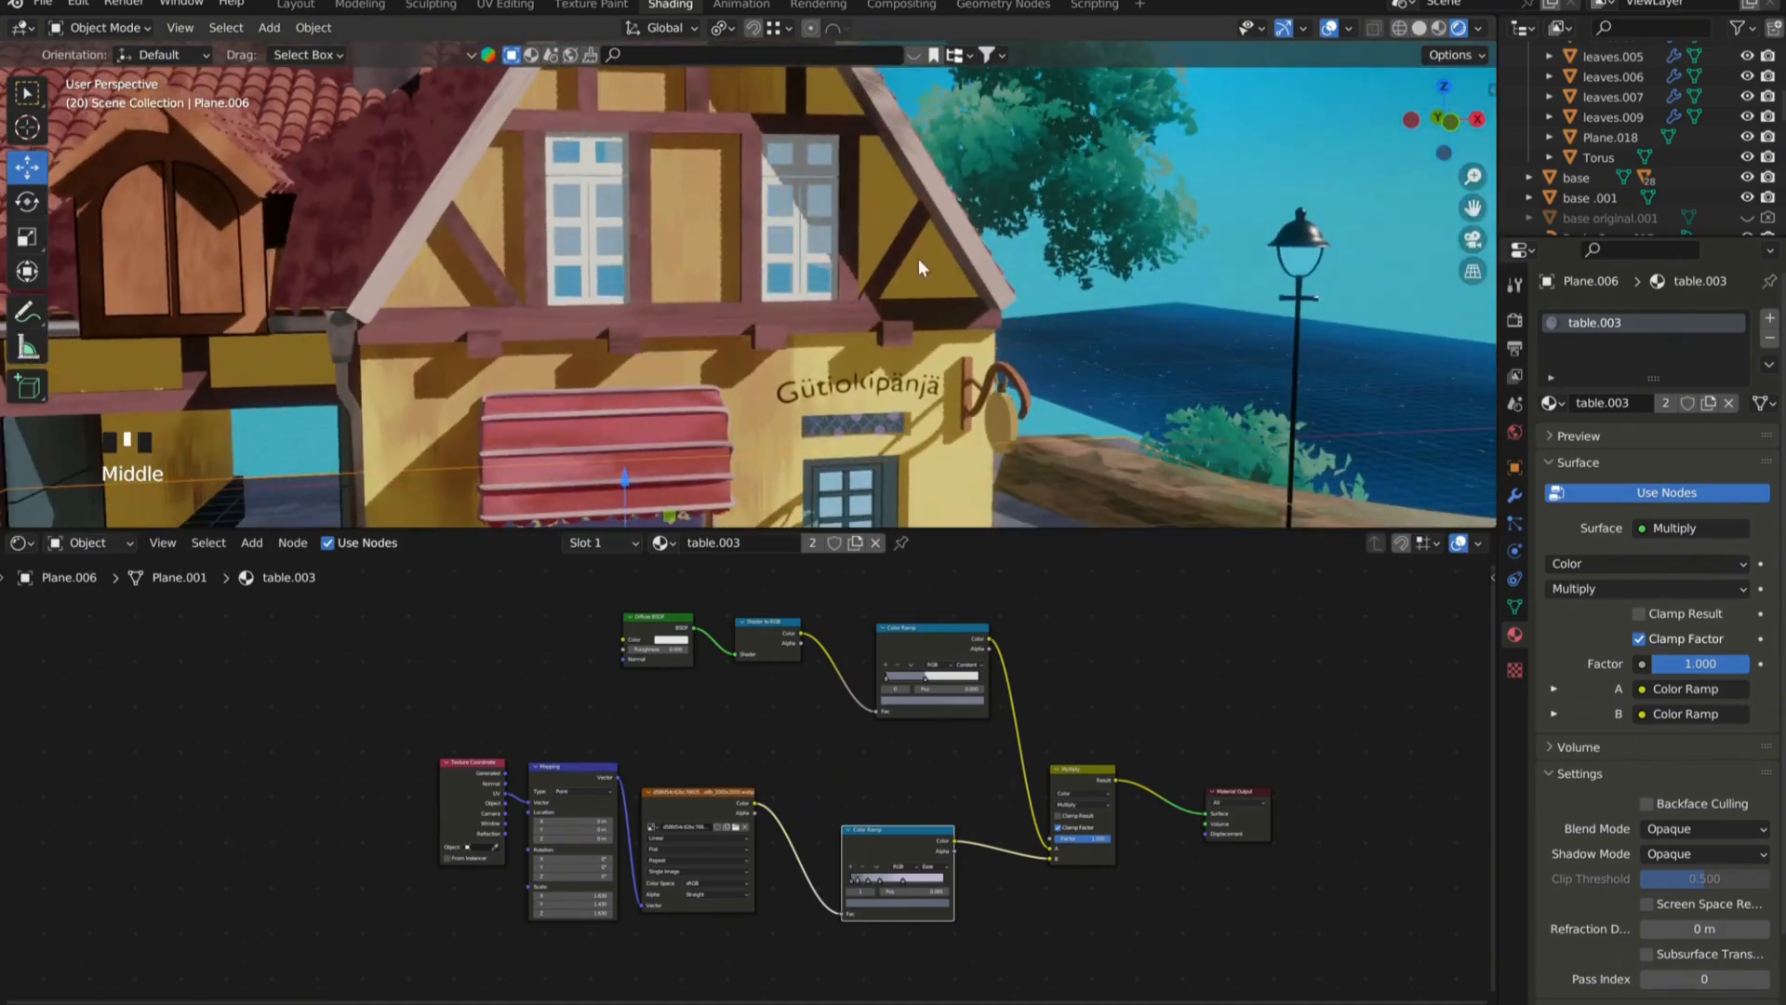
{"action": "left_click", "coordinate": [1515, 320]}
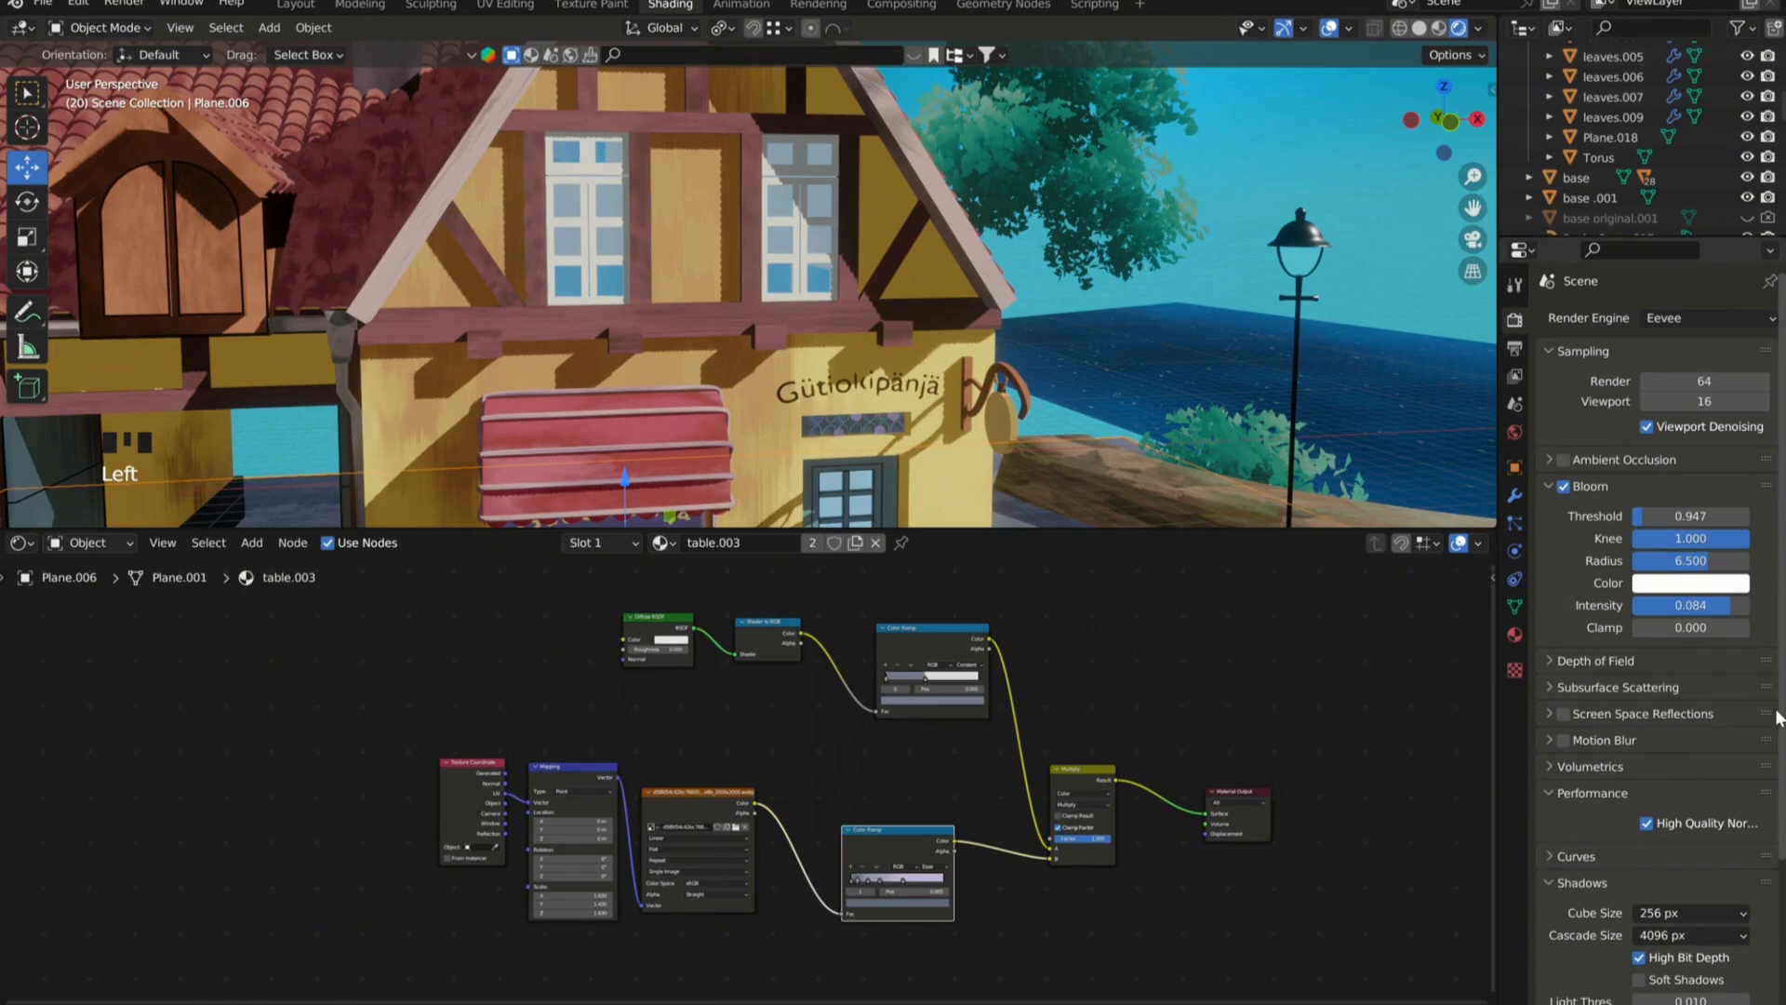
{"action": "scroll", "coordinate": [1654, 714], "scroll_direction": "down", "scroll_amount": 14}
{"action": "left_click", "coordinate": [1658, 761]}
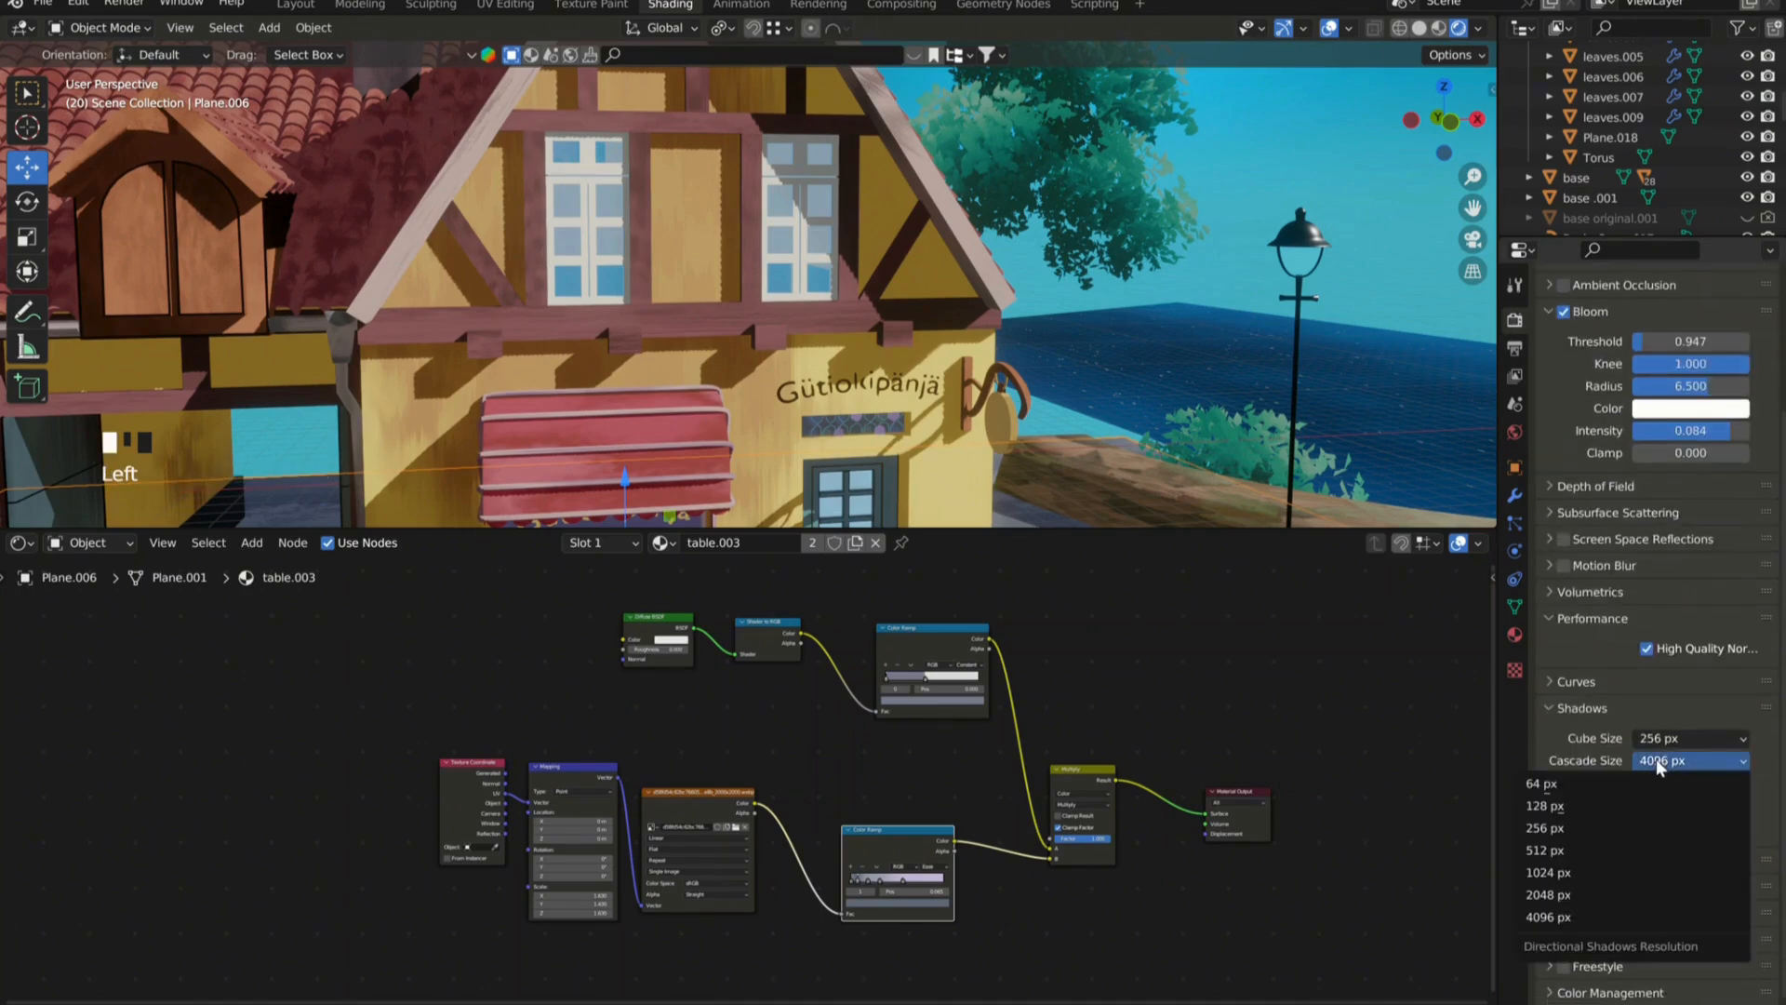
{"action": "left_click", "coordinate": [1599, 798]}
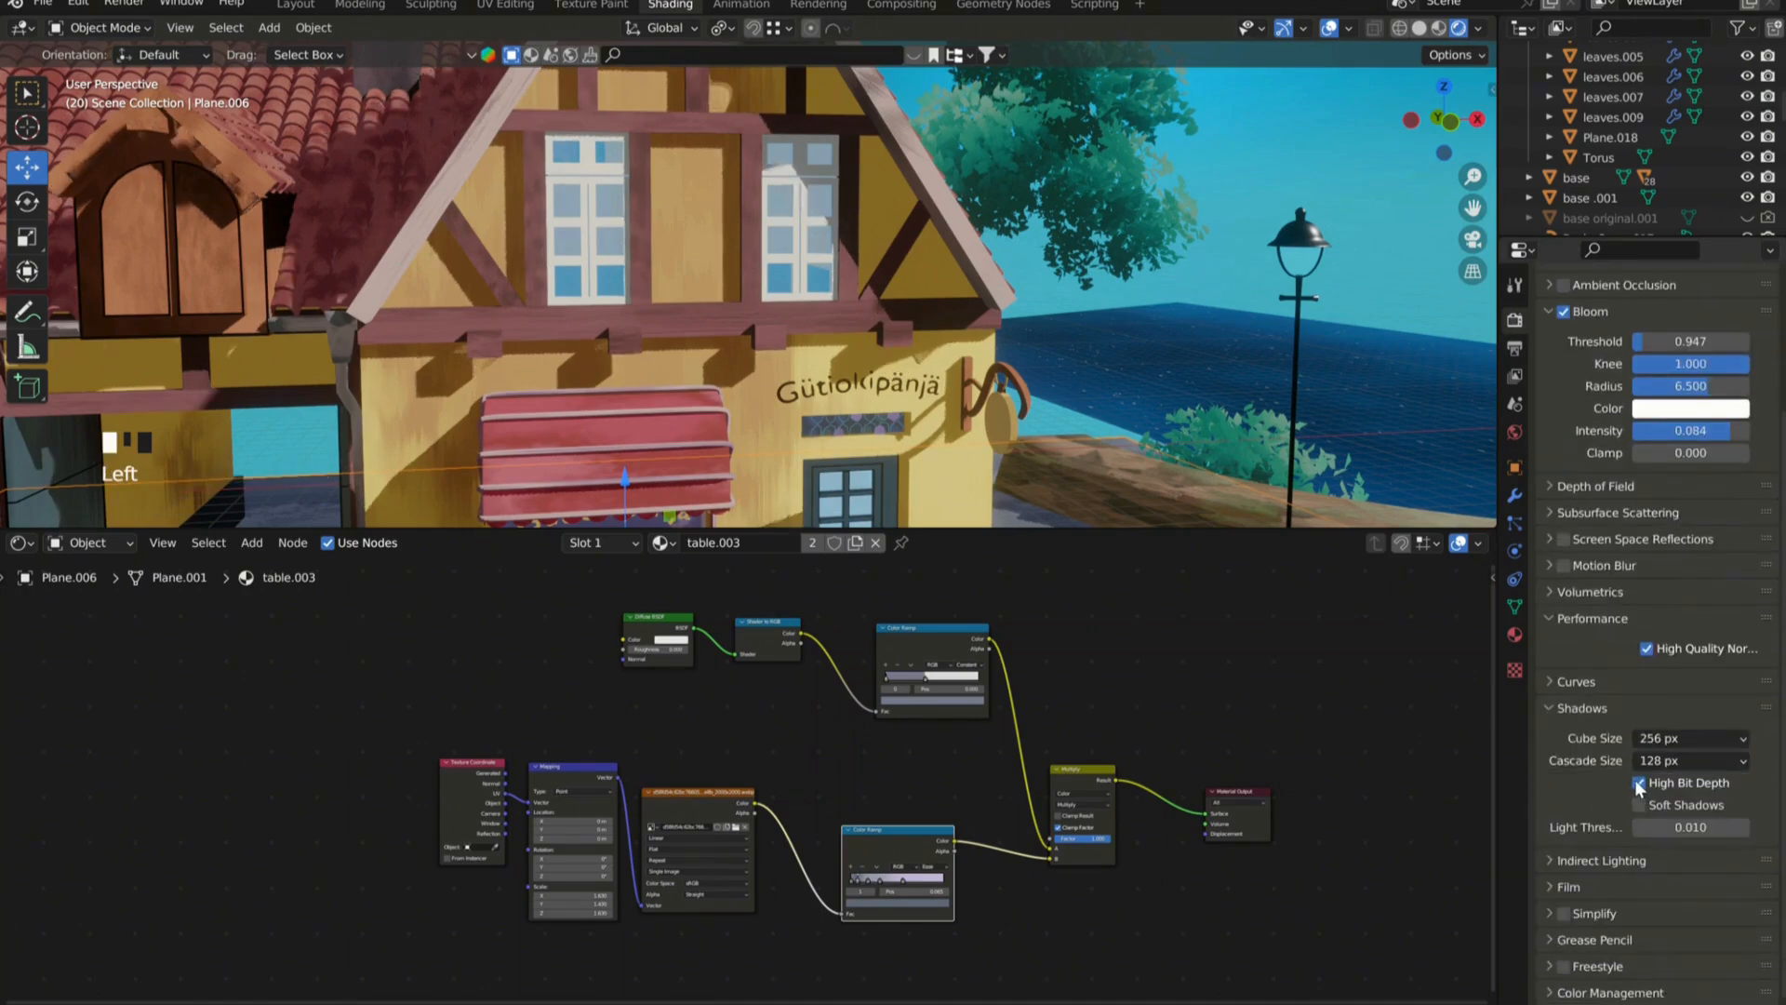
{"action": "left_click", "coordinate": [1656, 760]}
{"action": "left_click", "coordinate": [1630, 846]}
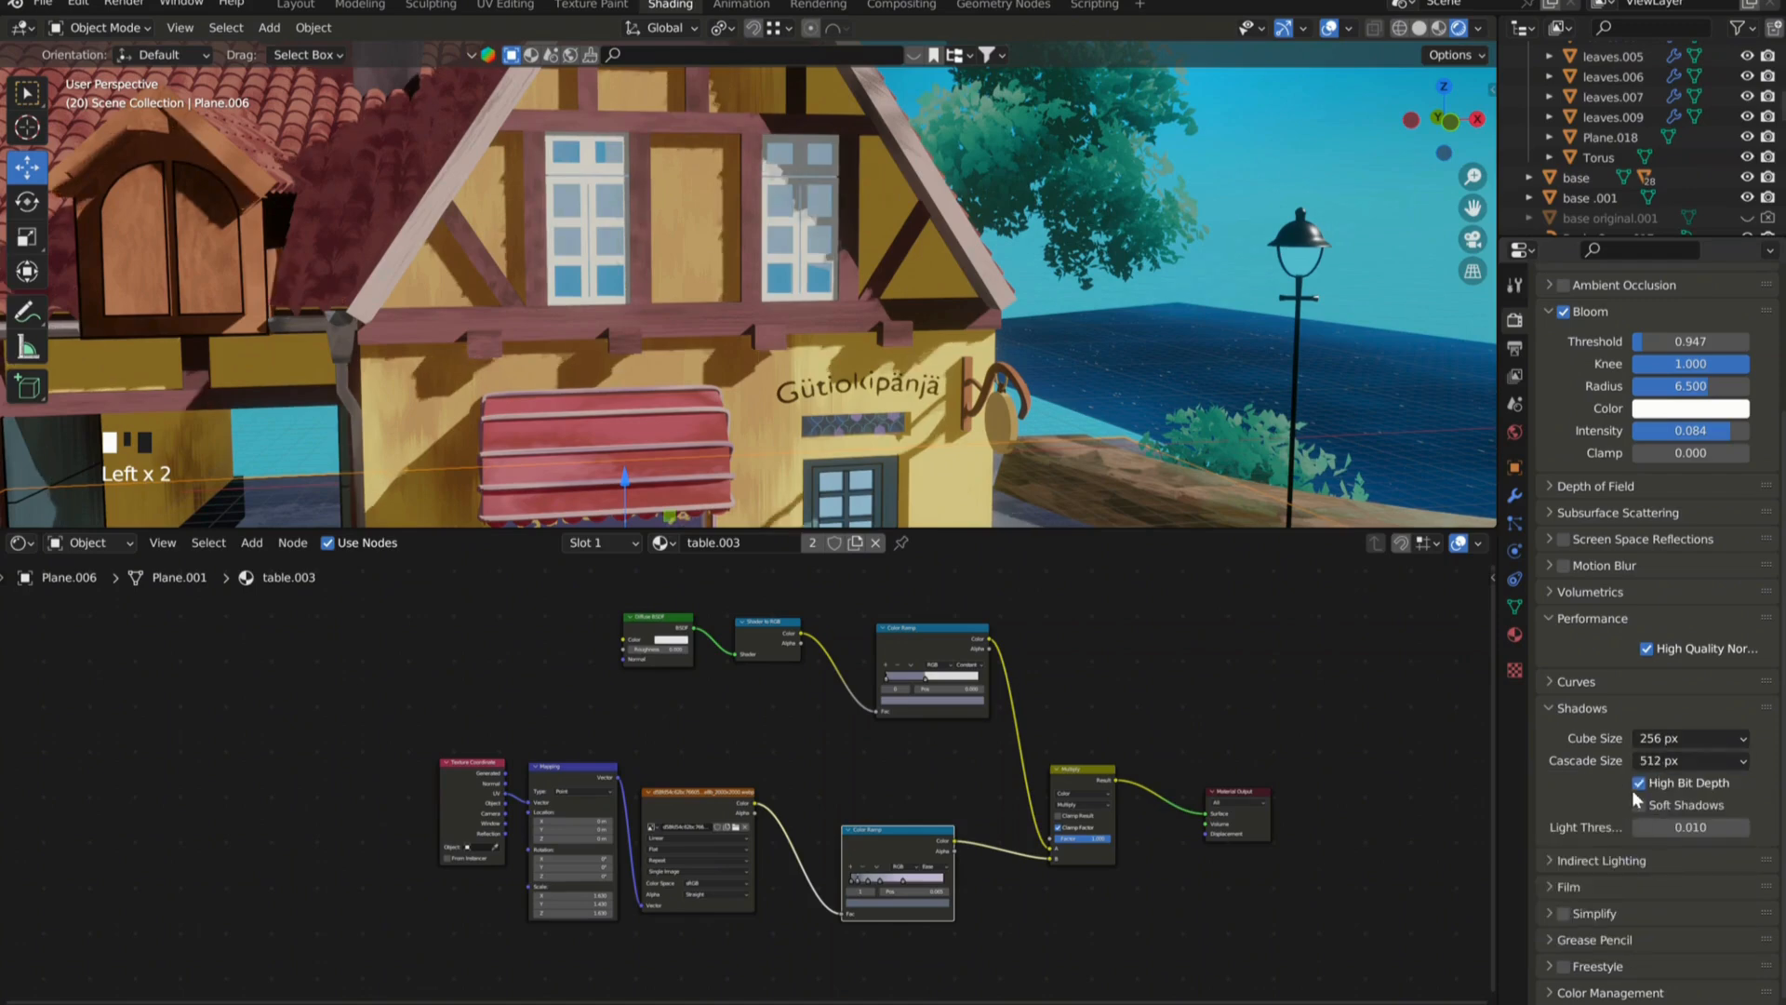
Turn Bloom off and back on to compare its effect on the house scene.
{"action": "scroll", "coordinate": [1658, 790], "scroll_direction": "up", "scroll_amount": 7}
{"action": "left_click", "coordinate": [1567, 483]}
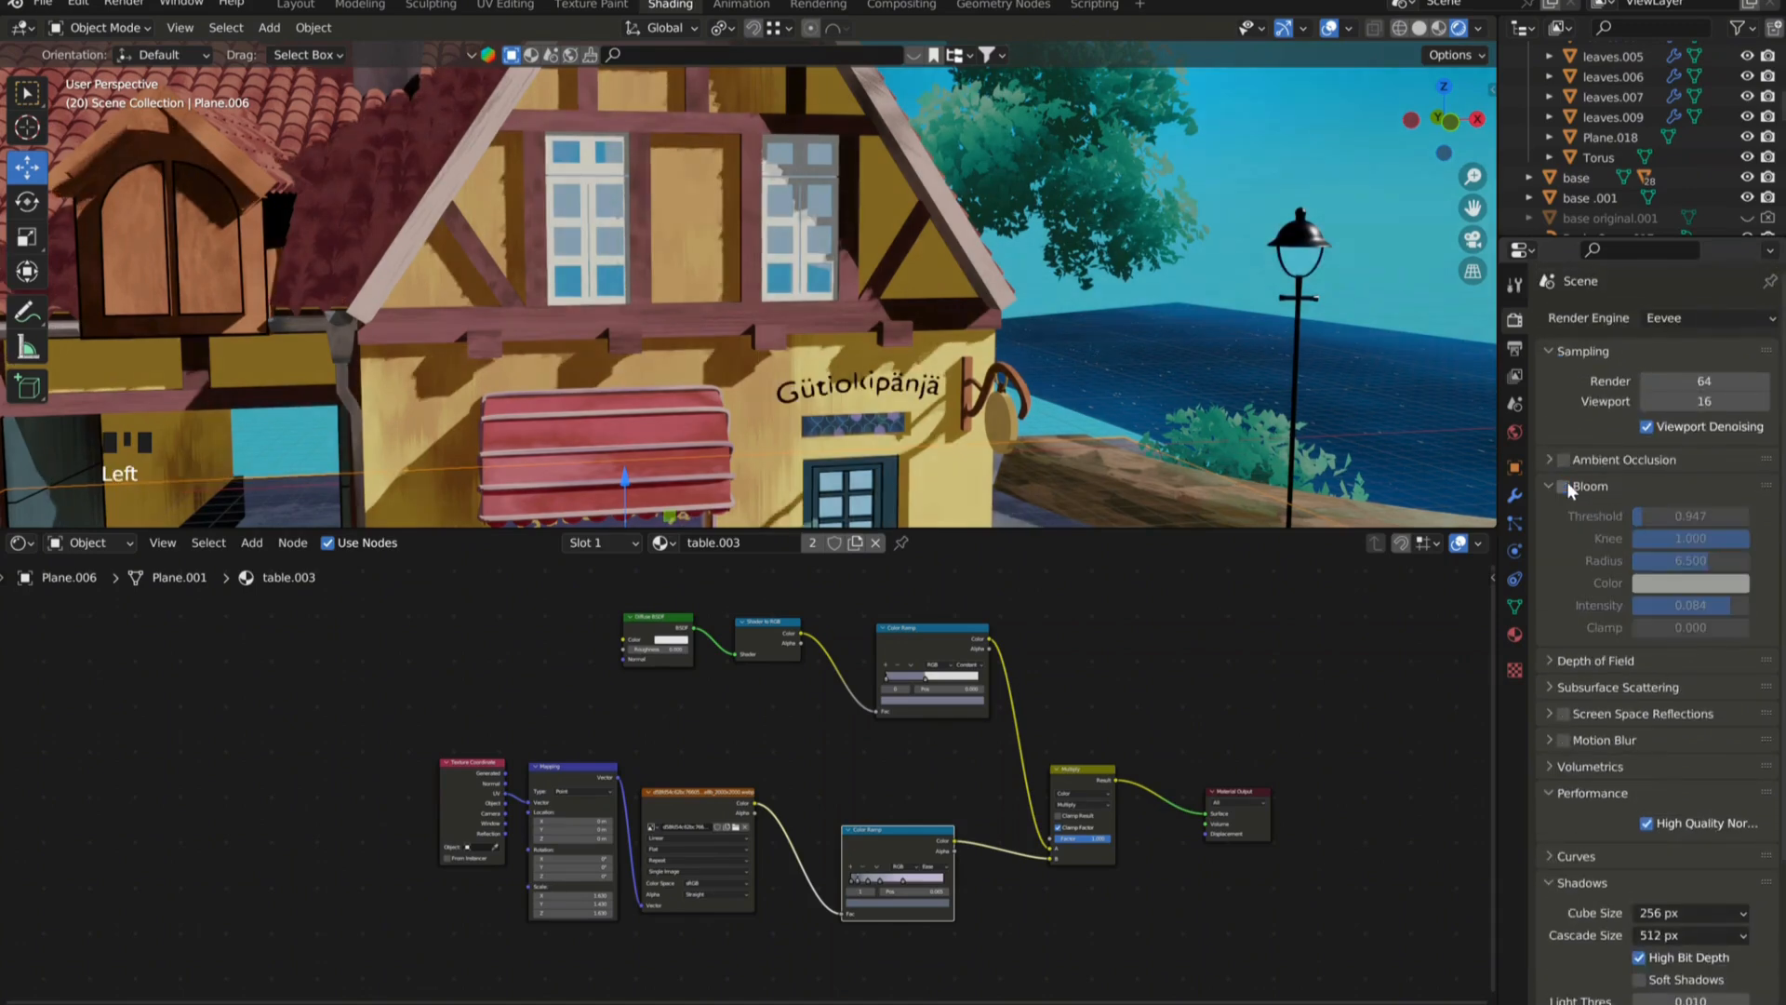
{"action": "left_click", "coordinate": [1567, 483]}
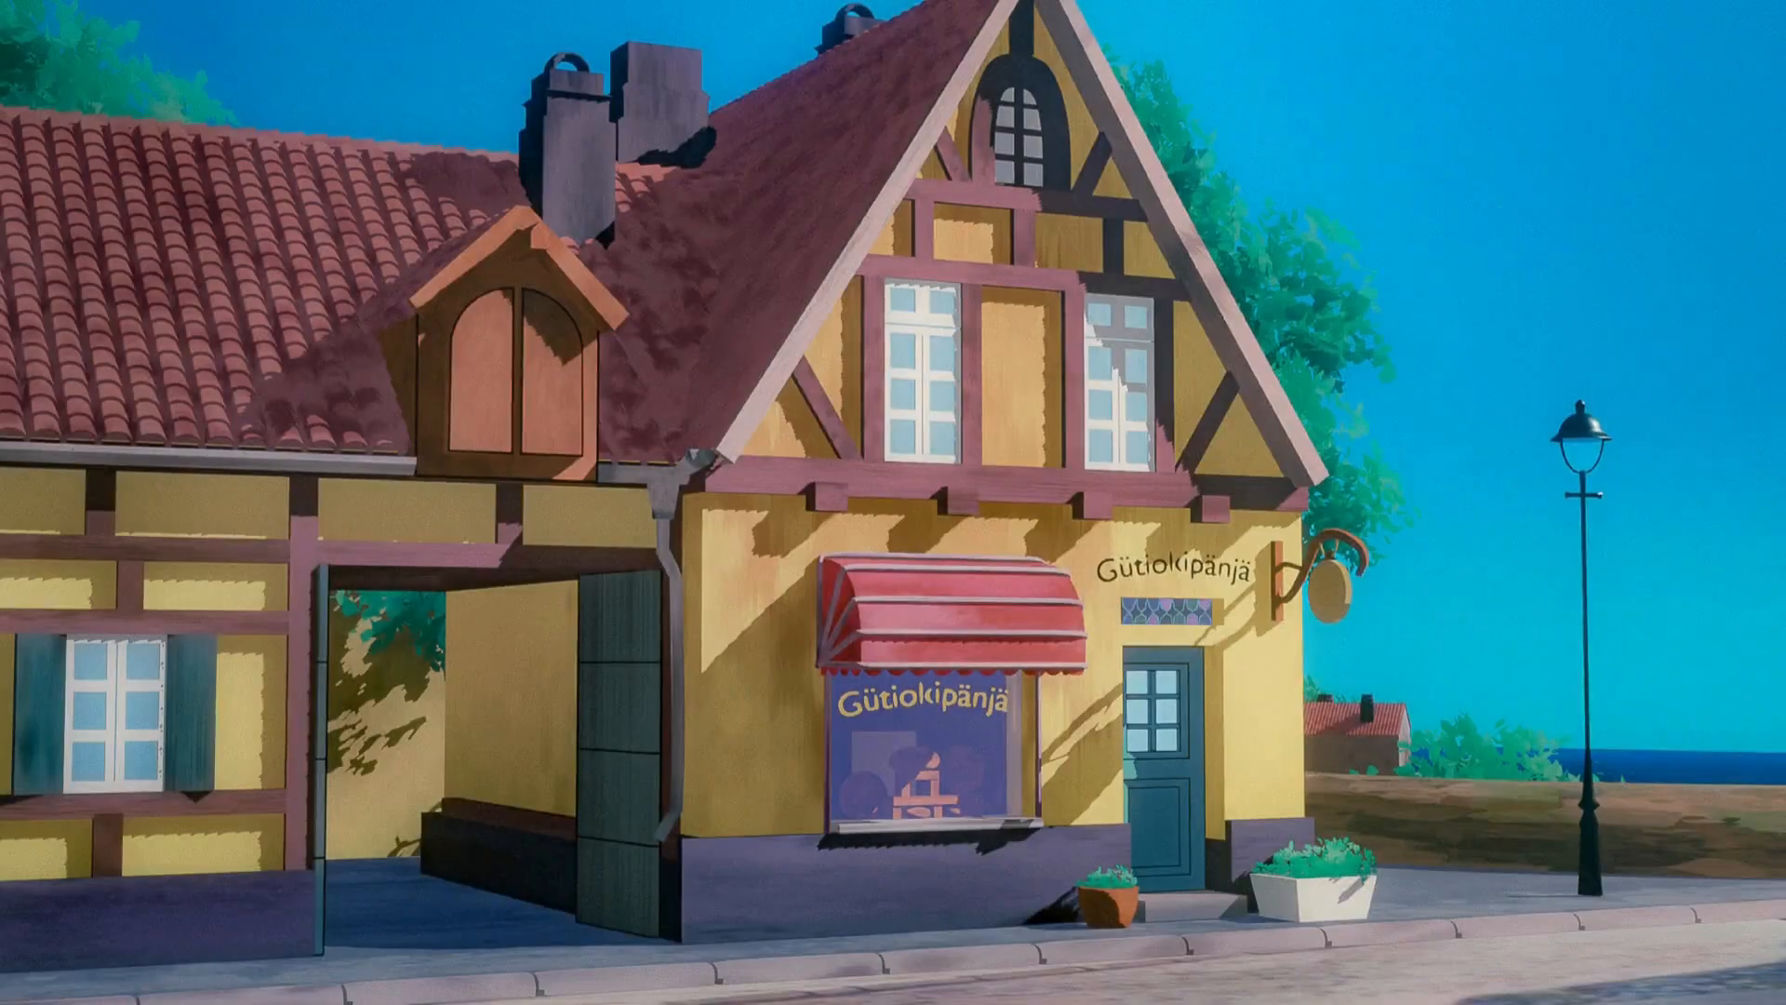